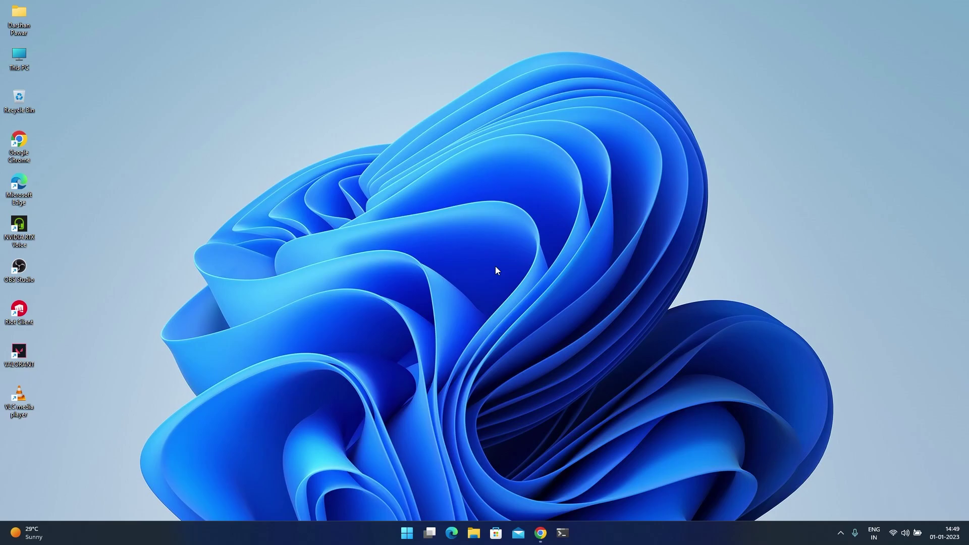
# - Switch to Chrome, search Google for "reactnative" and open the environment setup guide on the React Native site
pyautogui.click(541, 533)
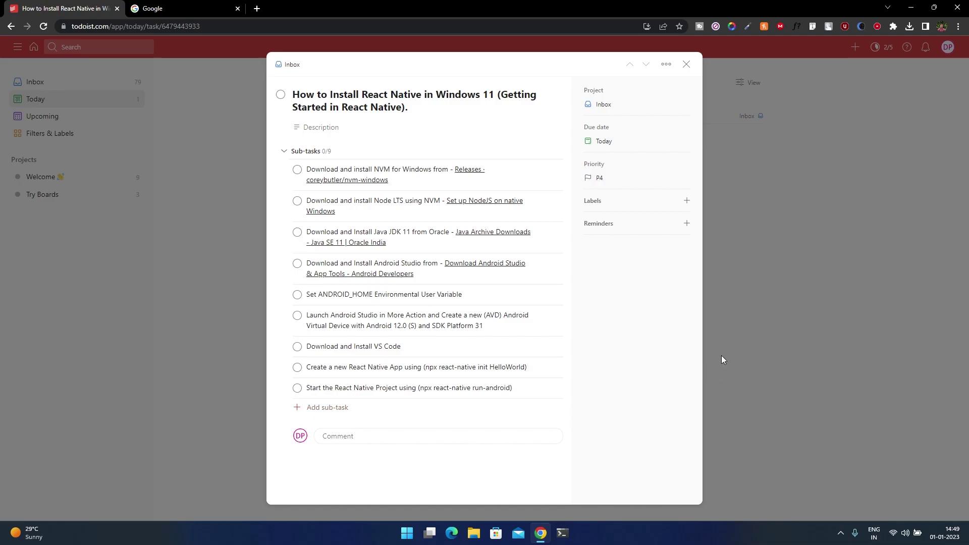
pyautogui.click(175, 6)
pyautogui.click(423, 245)
pyautogui.write('react')
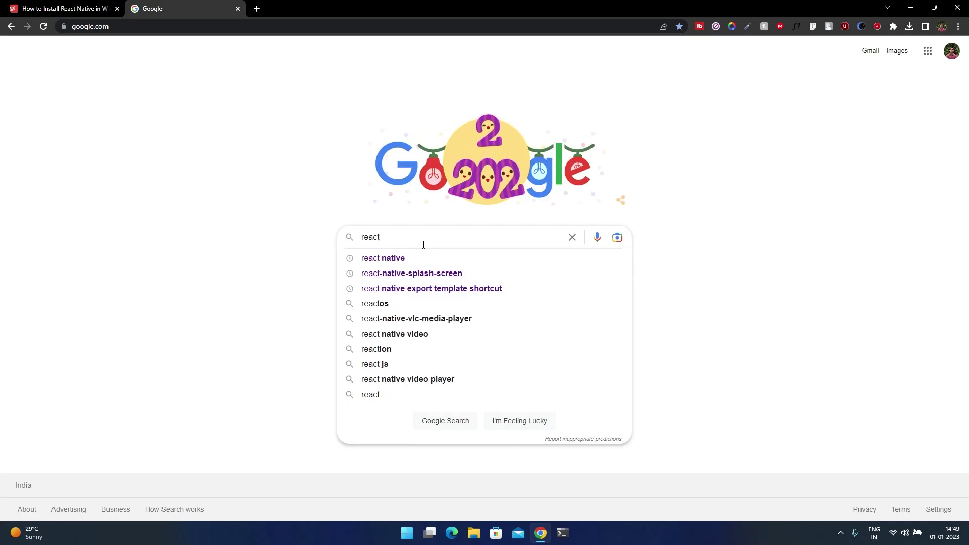
pyautogui.write('native')
pyautogui.press('Return')
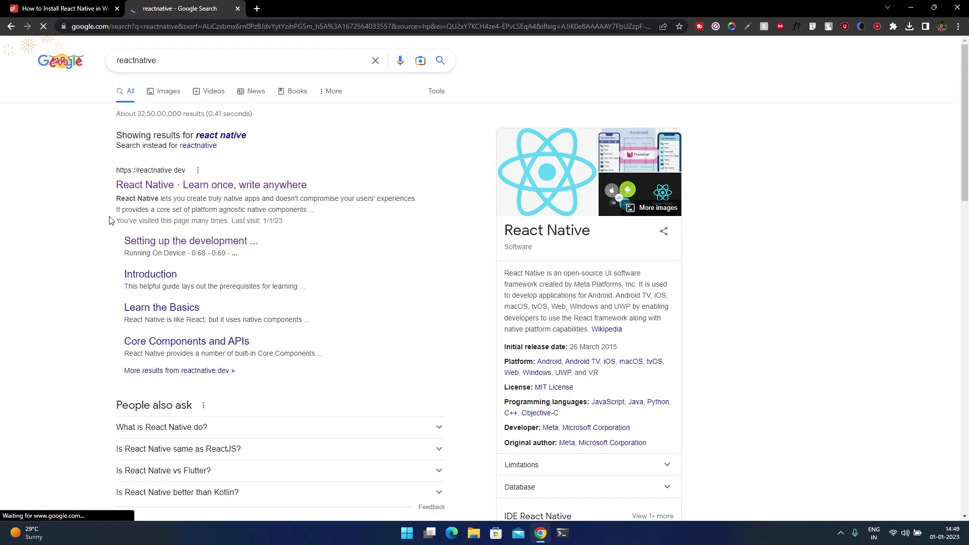
pyautogui.click(146, 184)
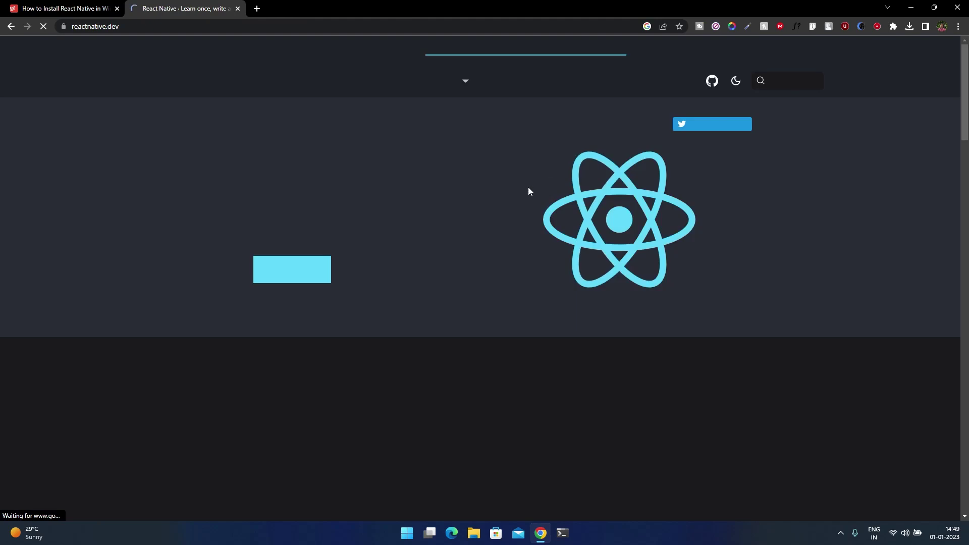
pyautogui.click(291, 283)
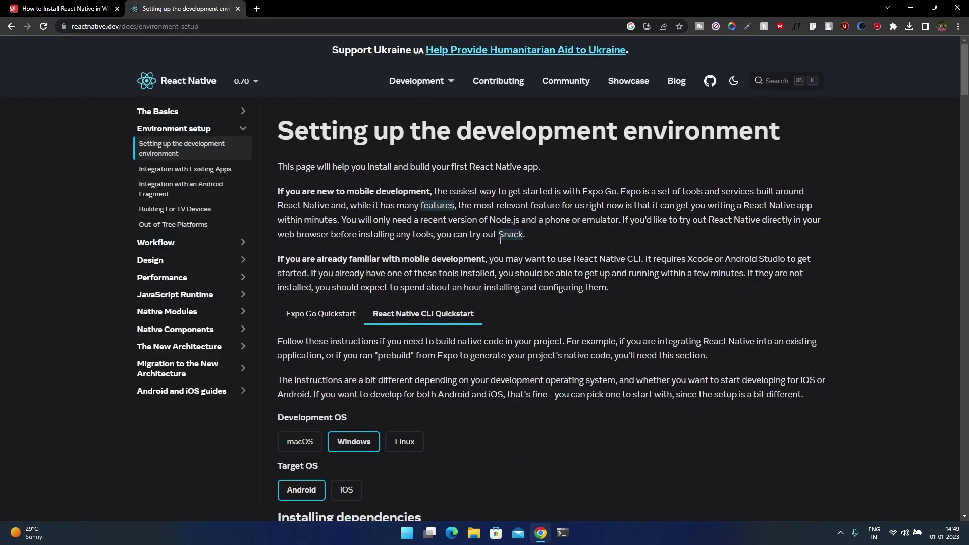
# - Examine the setup guide's required dependencies for Windows and Android, including Node, JDK and the Android development environment
pyautogui.scroll(-5, 613, 283)
pyautogui.scroll(-15, 641, 264)
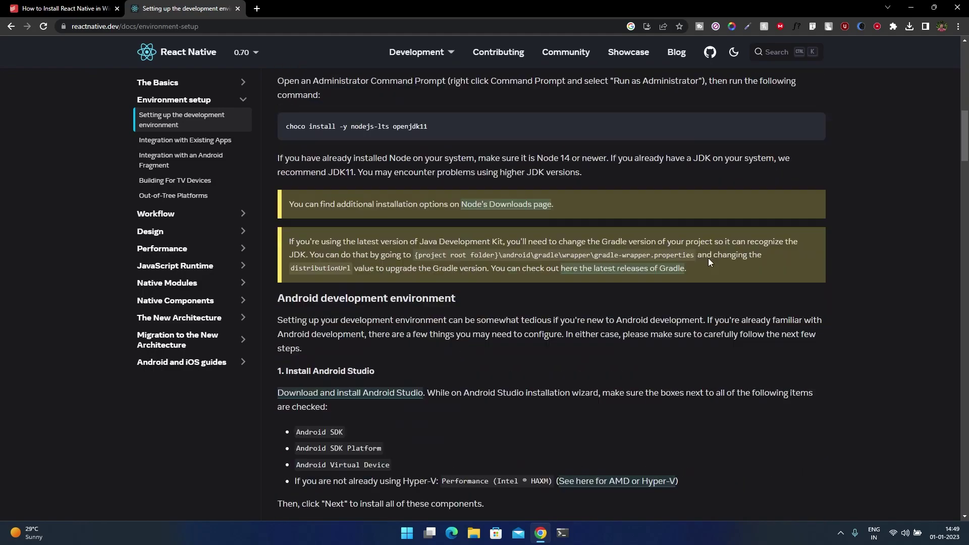
pyautogui.scroll(-20, 843, 287)
pyautogui.scroll(5, 844, 287)
pyautogui.press('Home')
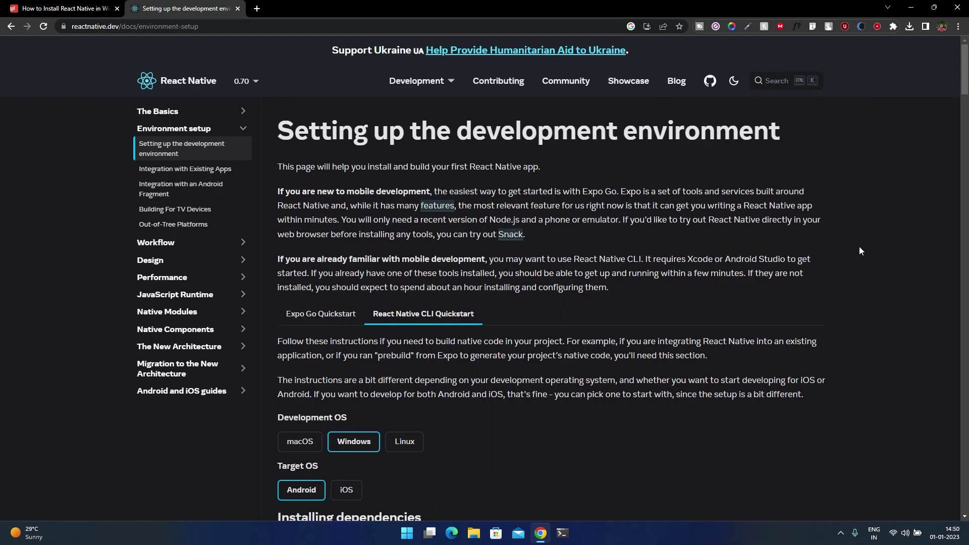
pyautogui.scroll(-10, 692, 208)
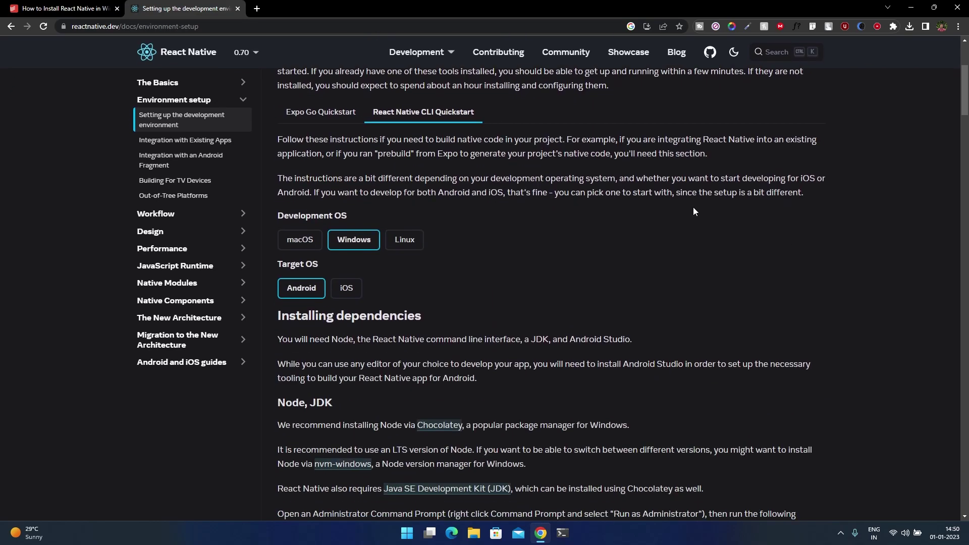
pyautogui.scroll(5, 613, 228)
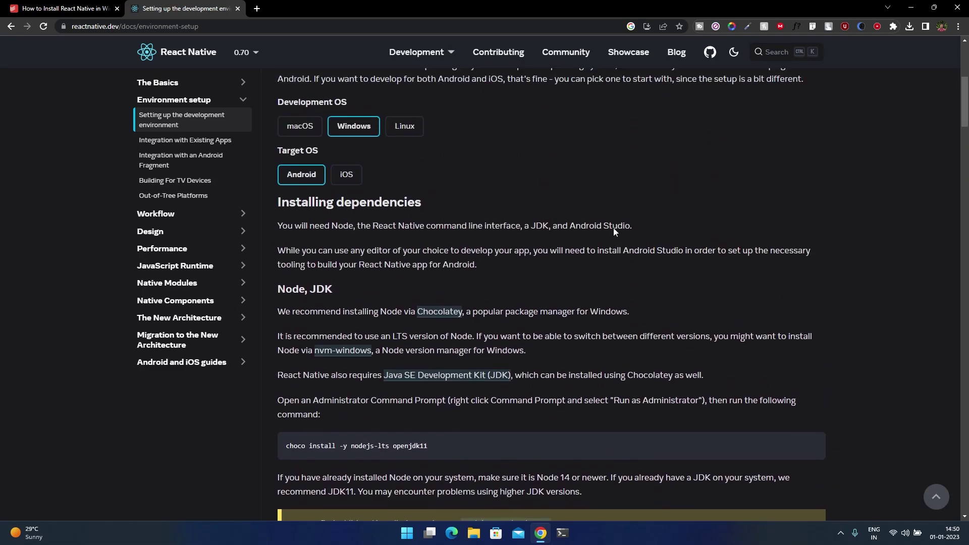
pyautogui.moveTo(280, 302); pyautogui.dragTo(307, 304)
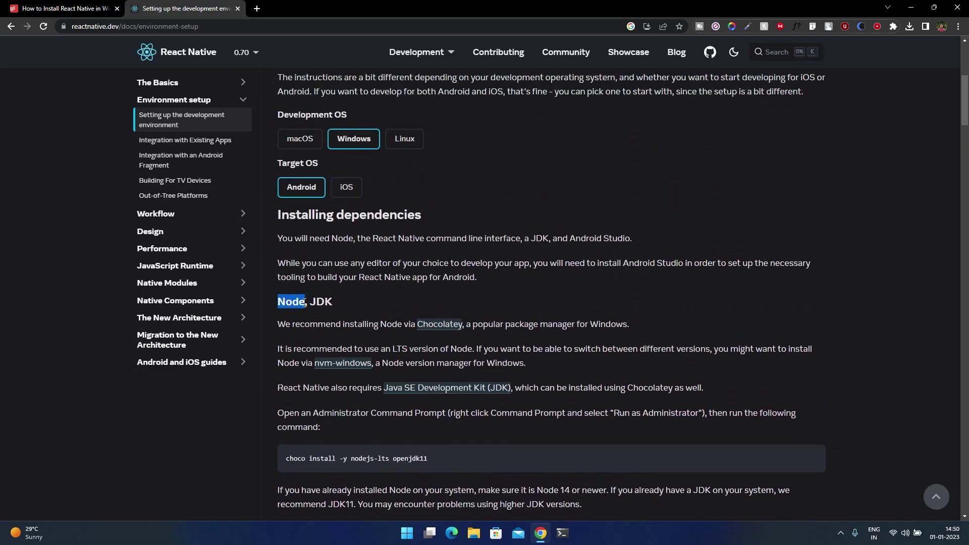
pyautogui.click(373, 303)
pyautogui.moveTo(312, 302); pyautogui.dragTo(321, 302)
pyautogui.click(379, 297)
pyautogui.scroll(-9, 451, 297)
pyautogui.moveTo(278, 177); pyautogui.dragTo(458, 179)
pyautogui.click(526, 259)
pyautogui.scroll(-3, 527, 259)
pyautogui.scroll(8, 846, 255)
pyautogui.scroll(6, 858, 278)
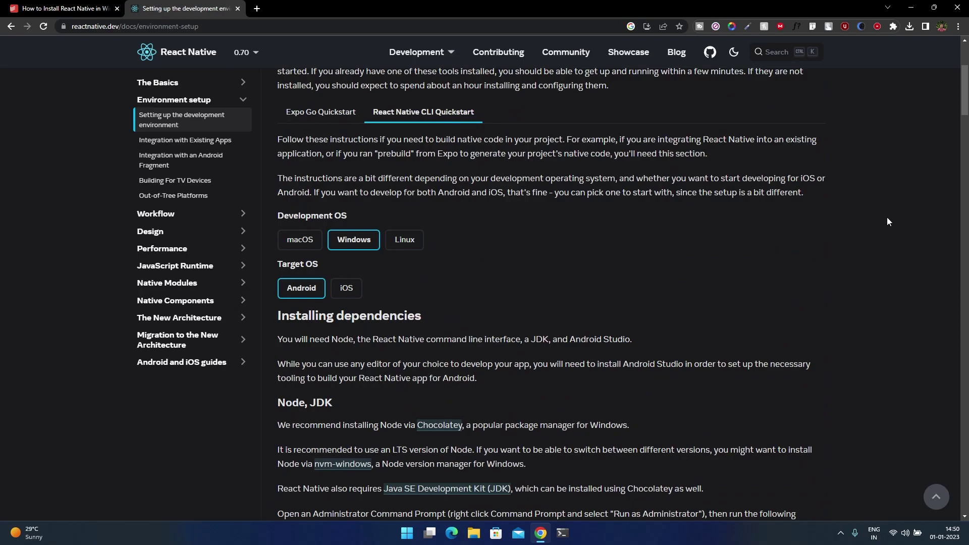
# - Open the Google homepage in a new browser tab, keeping the React Native setup guide open
pyautogui.click(48, 8)
pyautogui.click(165, 6)
pyautogui.click(257, 9)
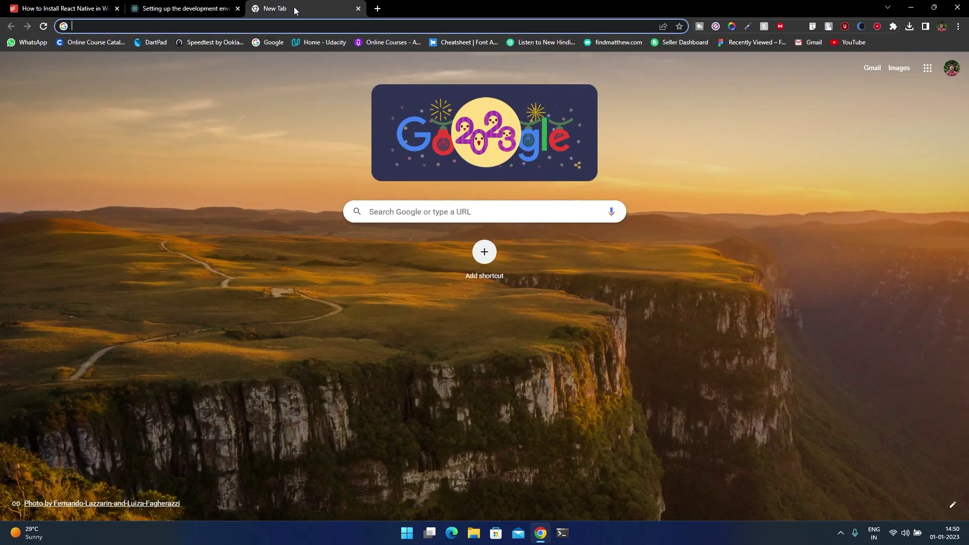
pyautogui.click(271, 40)
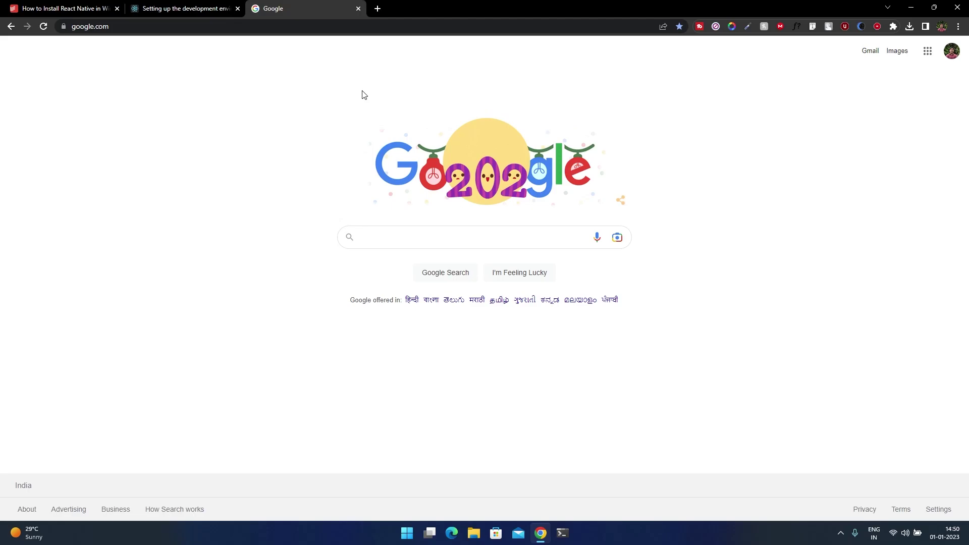
pyautogui.hotkey('ctrl', 'shift', 'Tab')
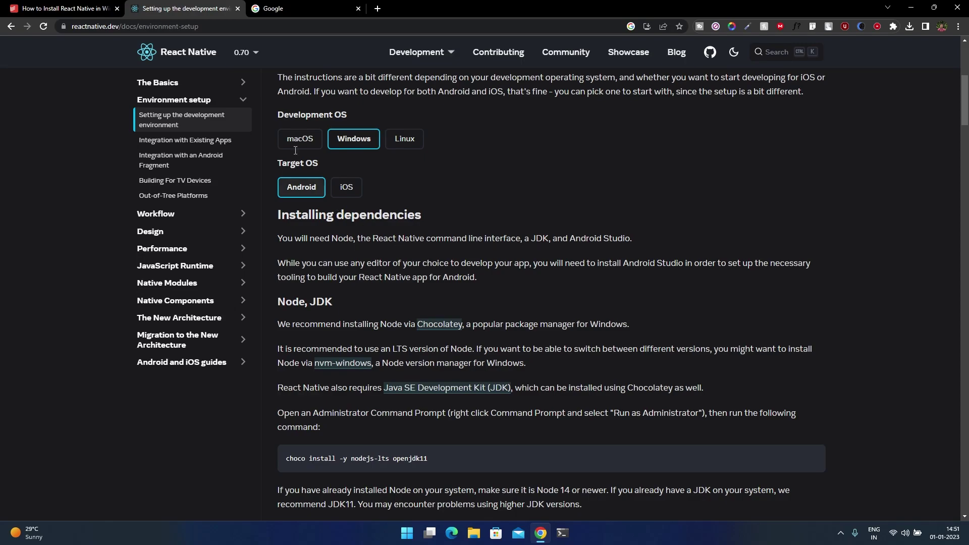
pyautogui.click(295, 9)
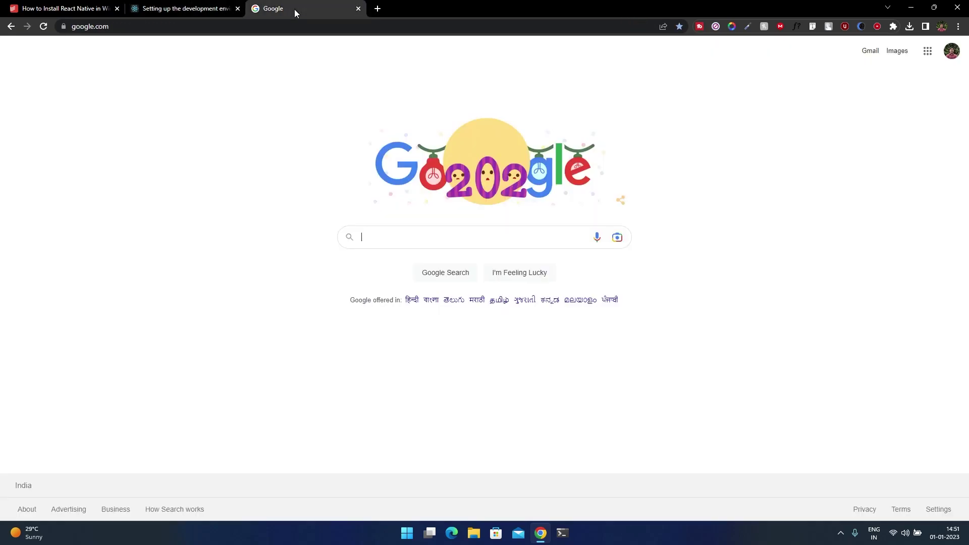
# - Search Google for "nvm for windows" and open the coreybutler/nvm-windows repository on GitHub
pyautogui.click(402, 238)
pyautogui.write('nvm f')
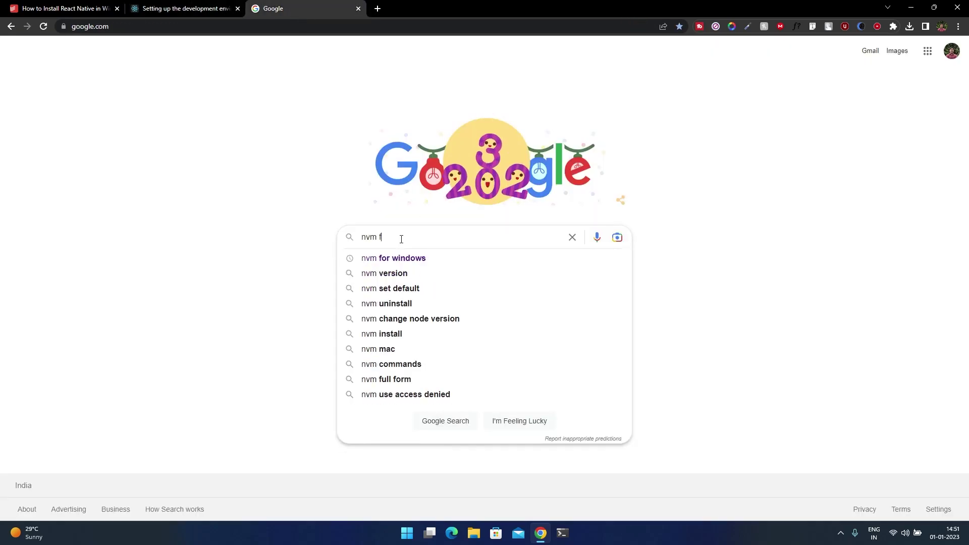
pyautogui.write('or windows')
pyautogui.press('Return')
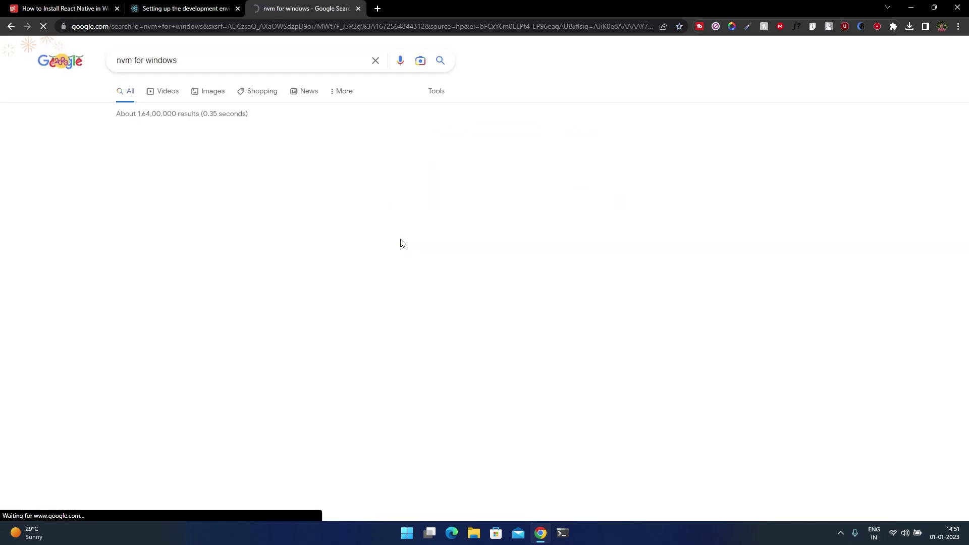
pyautogui.click(212, 148)
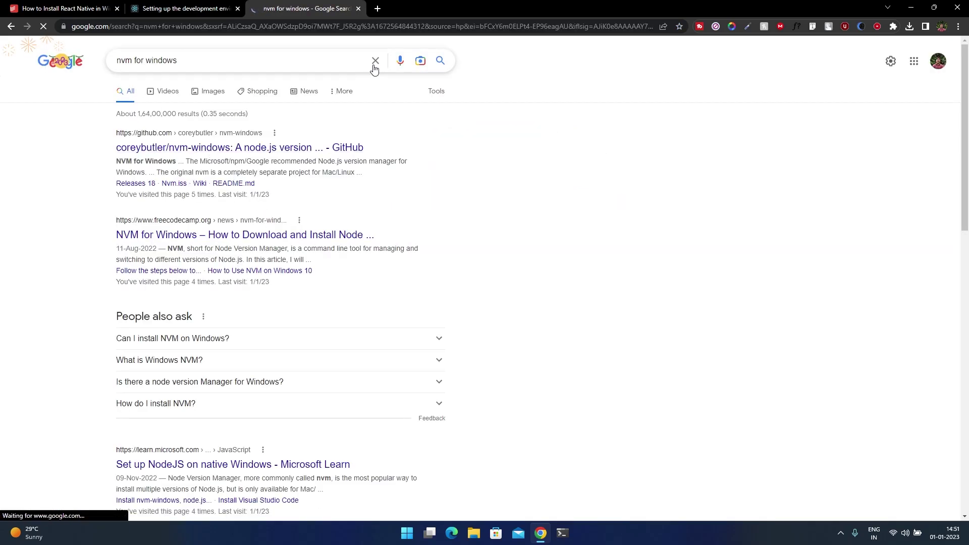
# - Look through the nvm-windows README for its overview, installation notes and download link
pyautogui.scroll(-8, 143, 189)
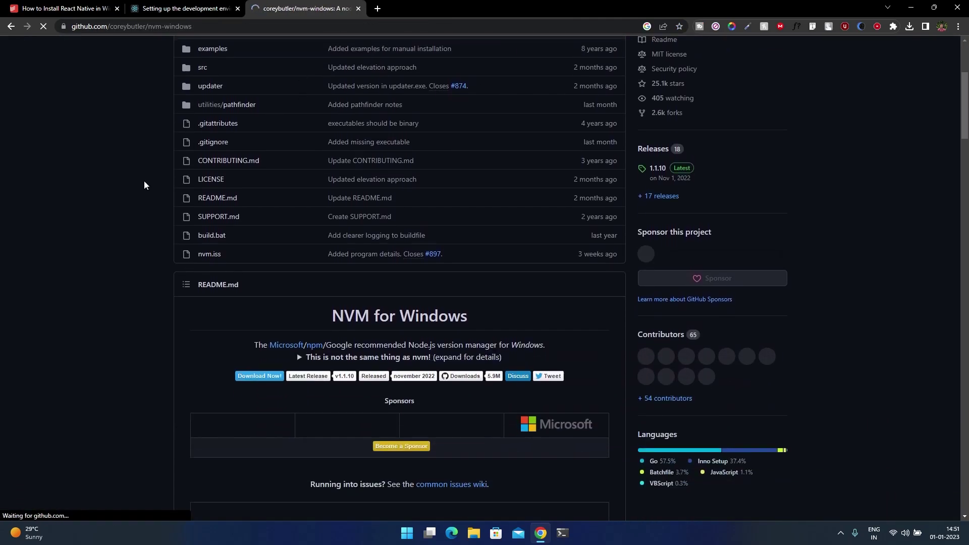
pyautogui.scroll(-9, 78, 166)
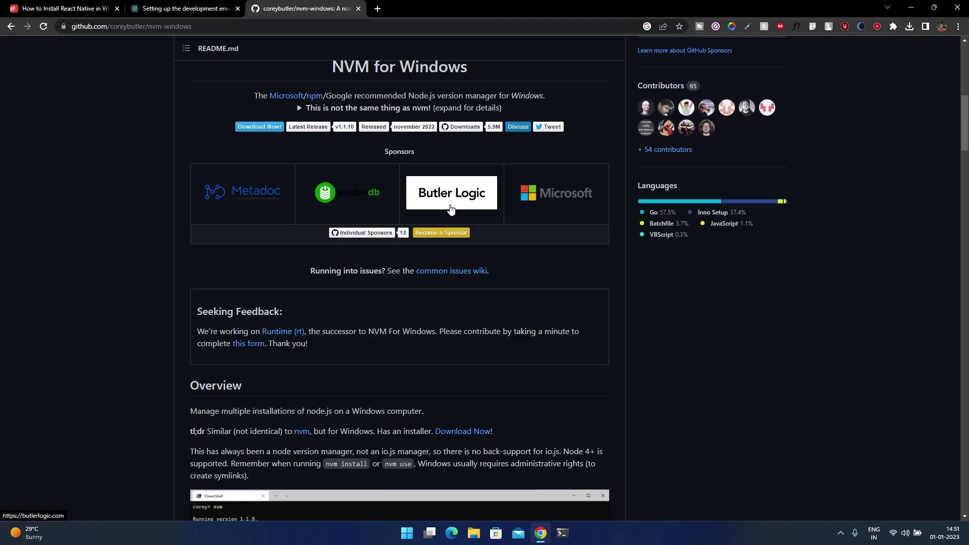
pyautogui.scroll(-8, 459, 226)
pyautogui.scroll(10, 625, 260)
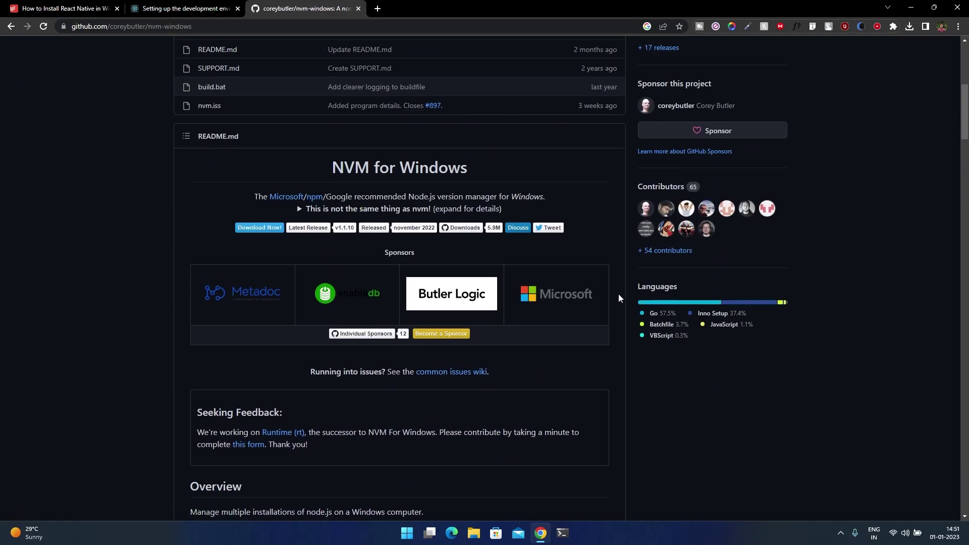
pyautogui.scroll(10, 577, 286)
pyautogui.scroll(-15, 543, 276)
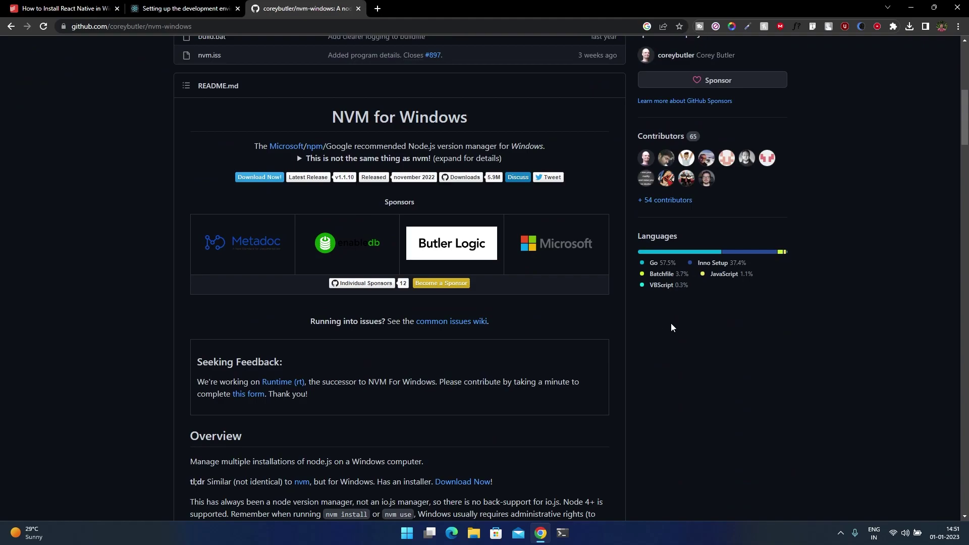
pyautogui.scroll(-15, 790, 347)
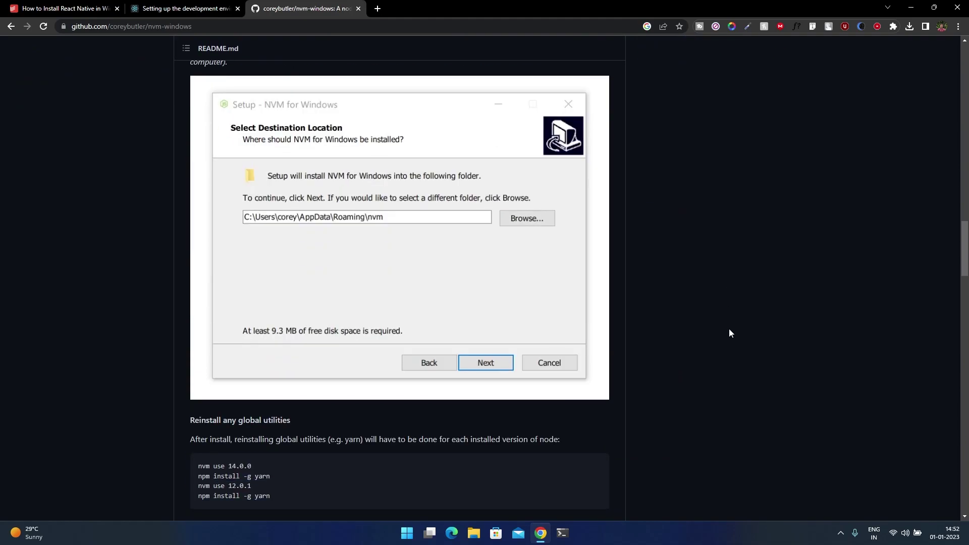
pyautogui.scroll(15, 757, 357)
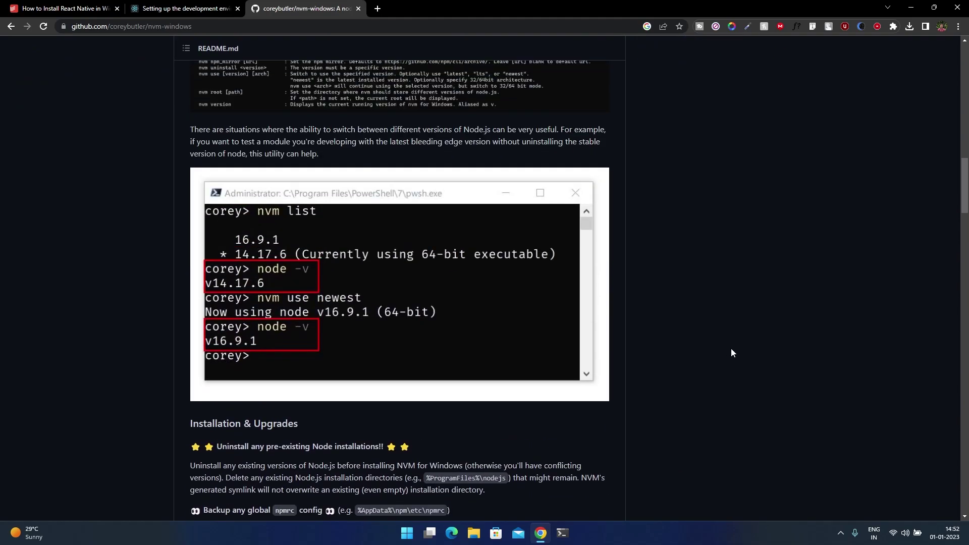
pyautogui.scroll(6, 732, 354)
pyautogui.scroll(-6, 731, 352)
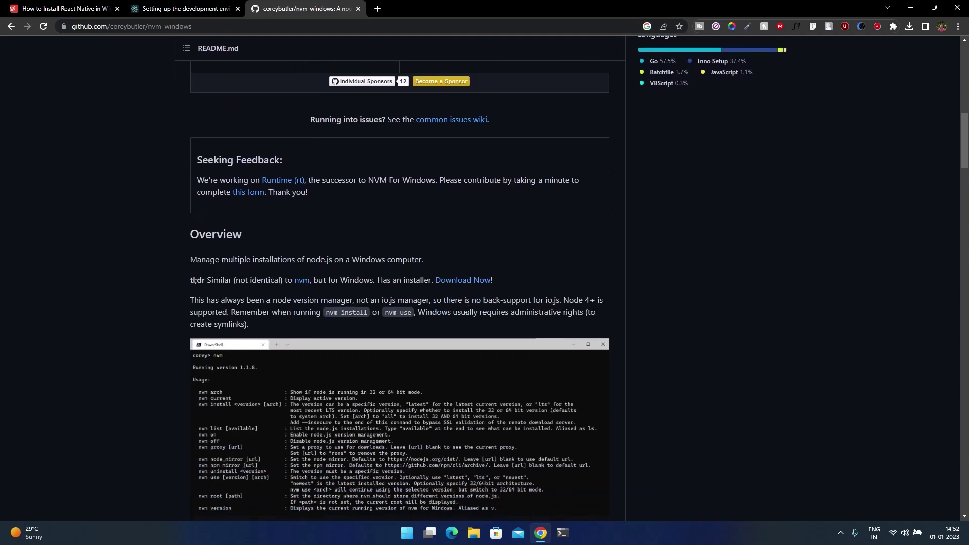
# - Open the nvm-windows releases page and download nvm-setup.exe from the 1.1.10 assets
pyautogui.click(459, 283)
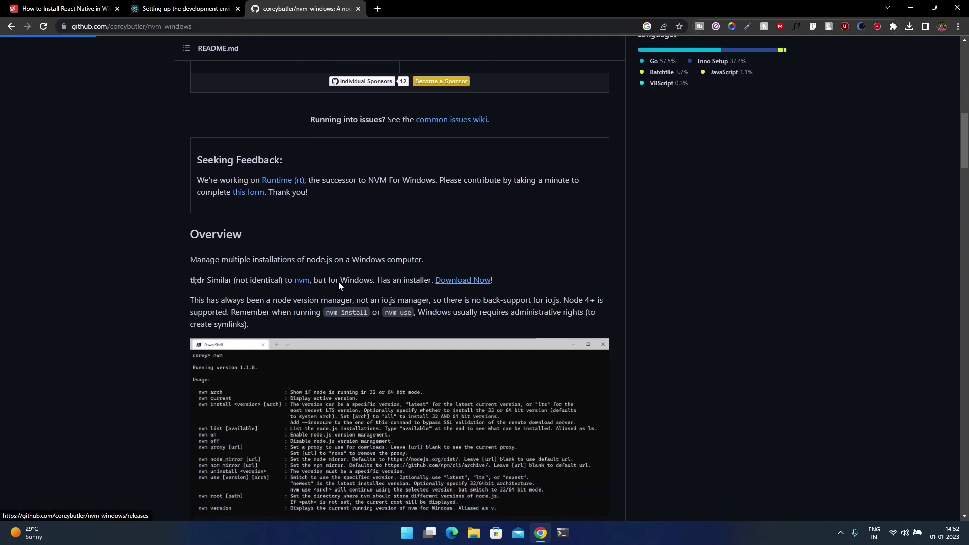
pyautogui.scroll(-7, 272, 139)
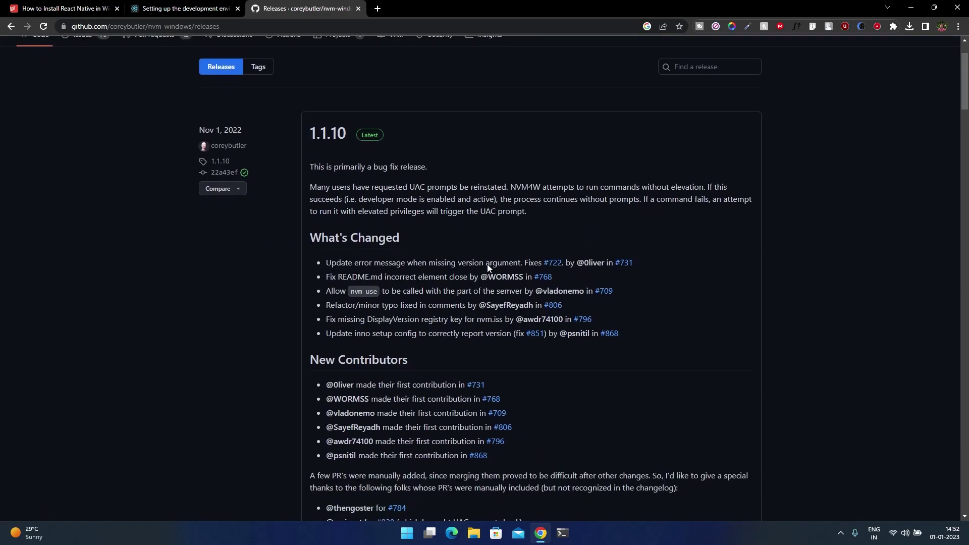
pyautogui.scroll(-4, 658, 255)
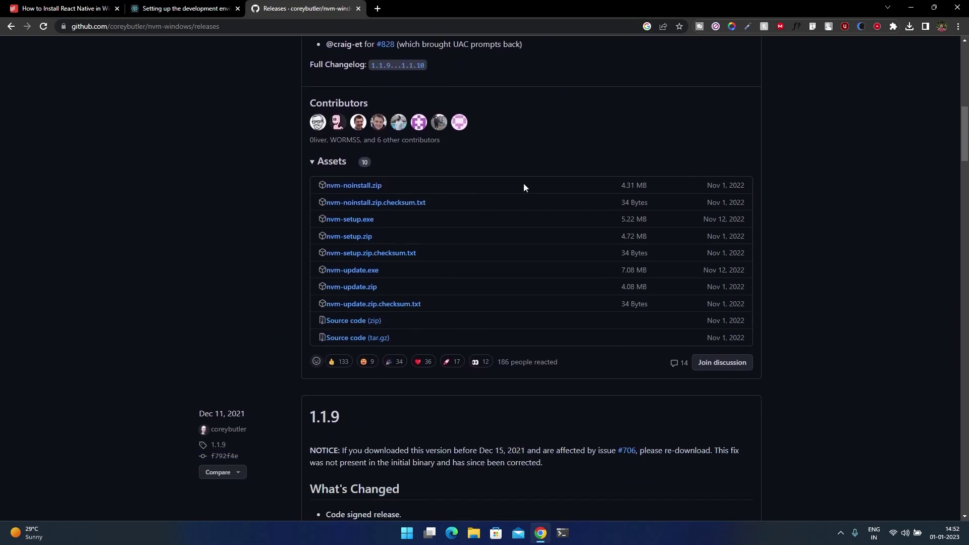
pyautogui.click(360, 227)
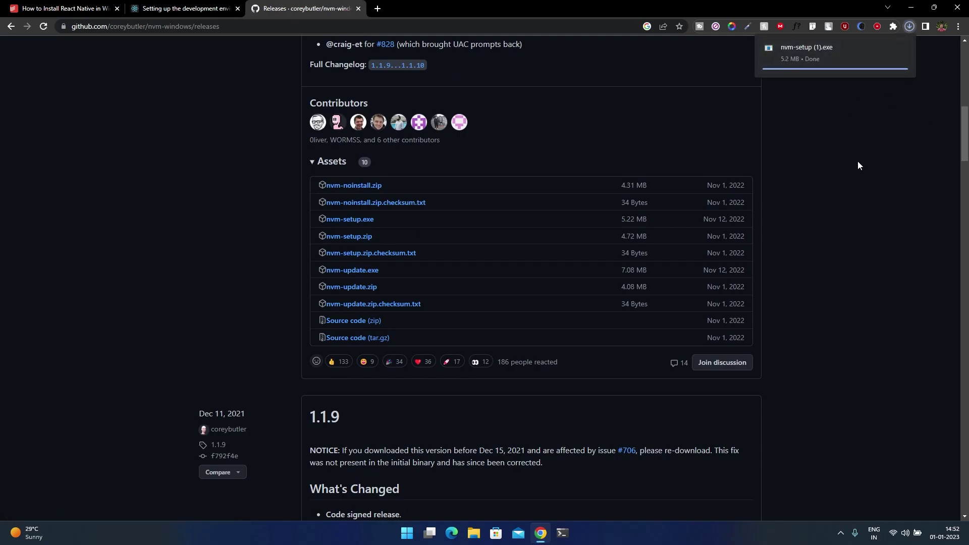
# - Show the downloaded installer in its folder and delete the duplicate nvm-setup (1).exe
pyautogui.click(886, 46)
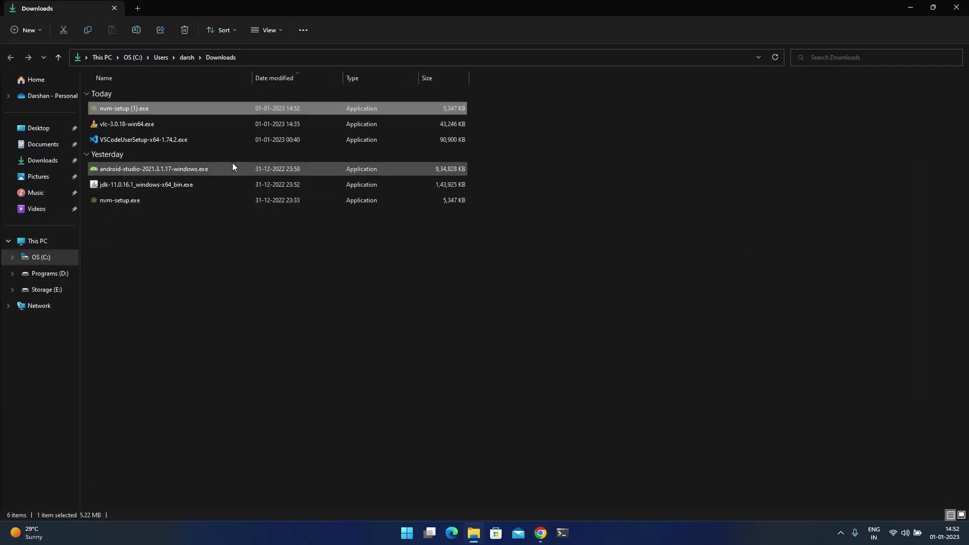
pyautogui.click(131, 200)
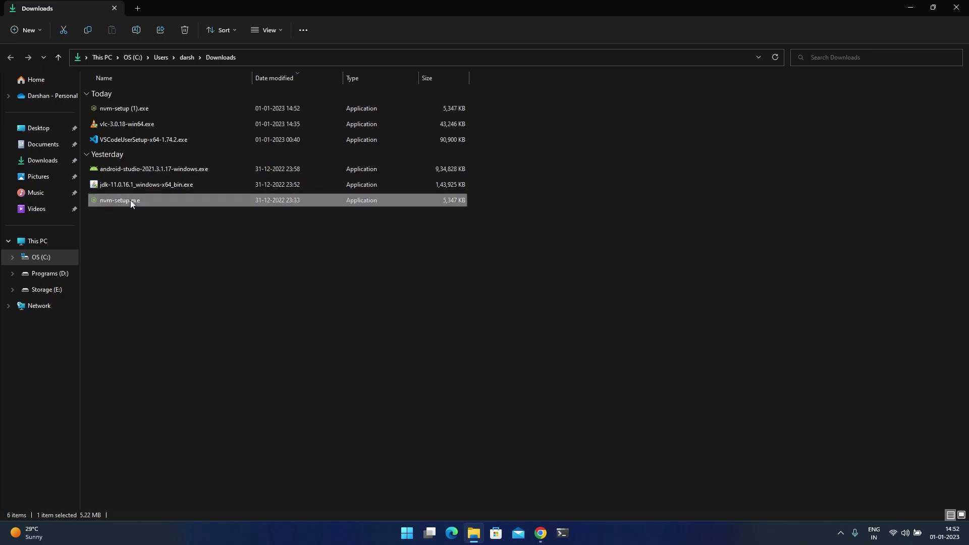
pyautogui.click(182, 110)
pyautogui.press('Delete')
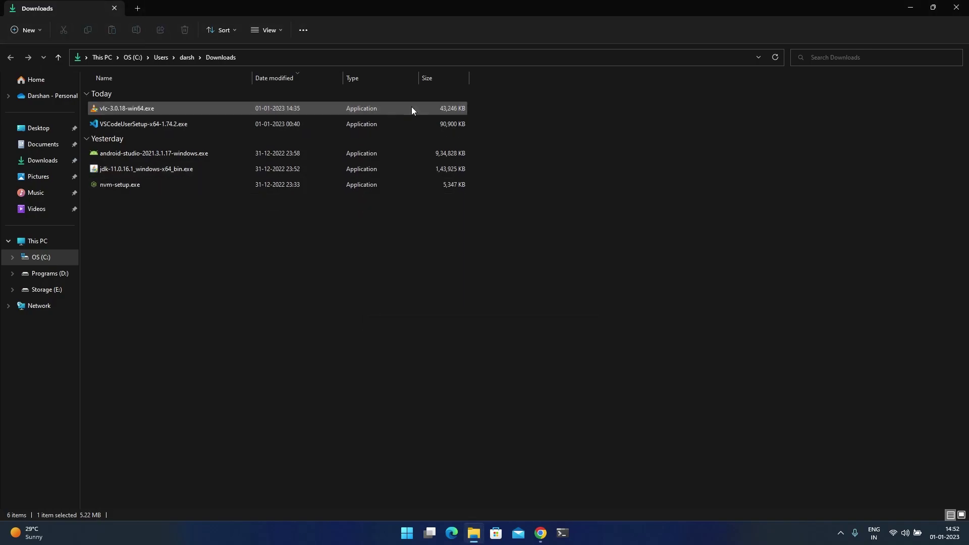
# - Launch the nvm-setup.exe installer and minimize the Downloads folder and browser windows behind it
pyautogui.click(180, 185)
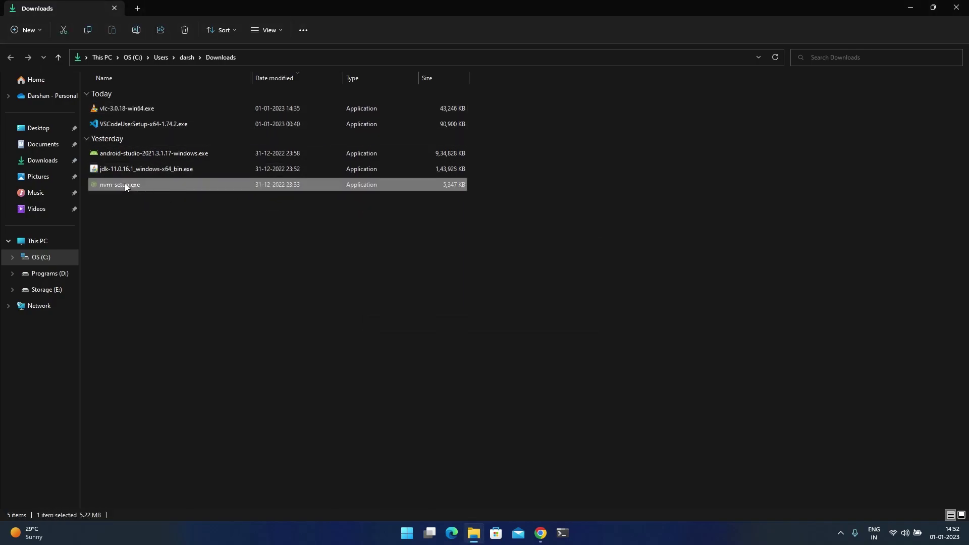
pyautogui.doubleClick(190, 184)
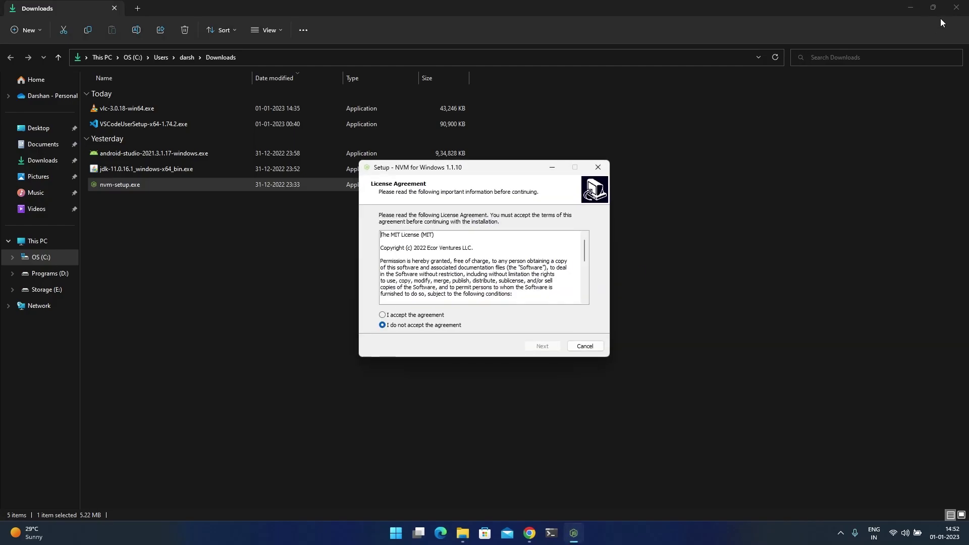
pyautogui.click(911, 7)
pyautogui.click(912, 7)
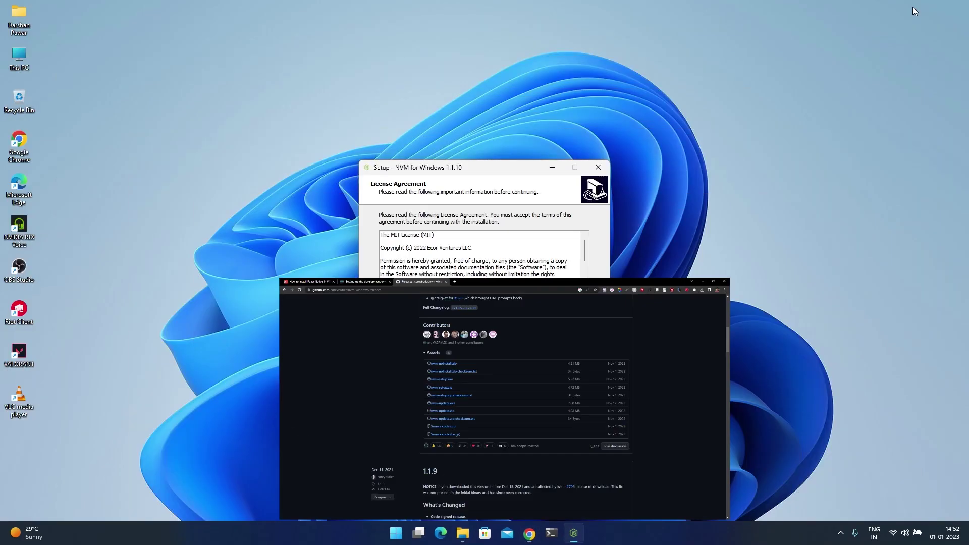
# - Accept the license agreement, install NVM for Windows 1.1.10 with the default folder and symlink settings, and finish the setup wizard
pyautogui.click(411, 316)
pyautogui.click(541, 346)
pyautogui.click(550, 347)
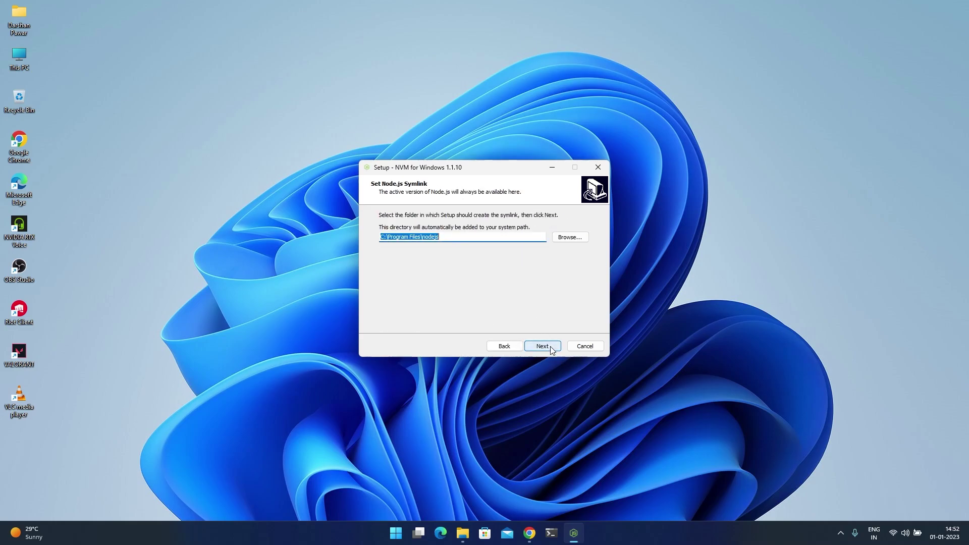
pyautogui.click(550, 347)
pyautogui.click(550, 347)
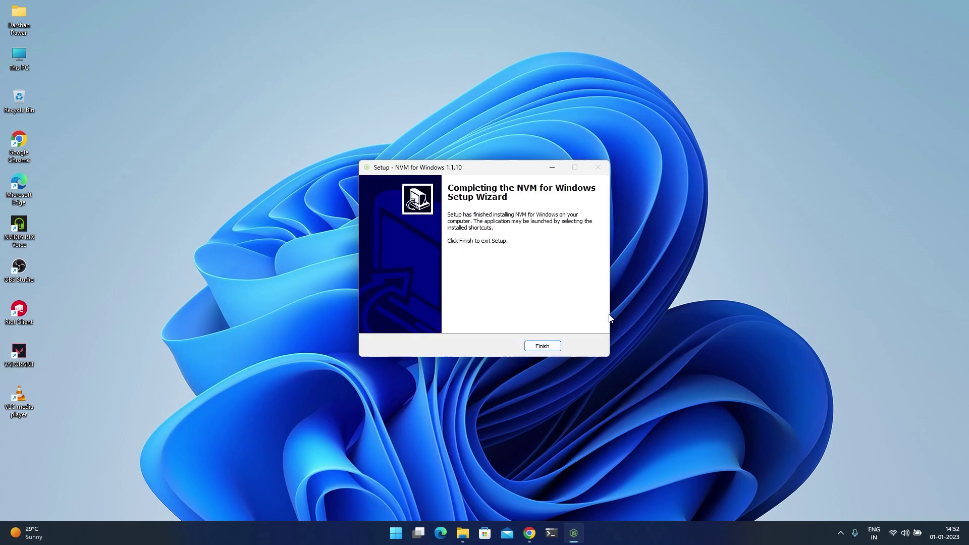
pyautogui.click(544, 348)
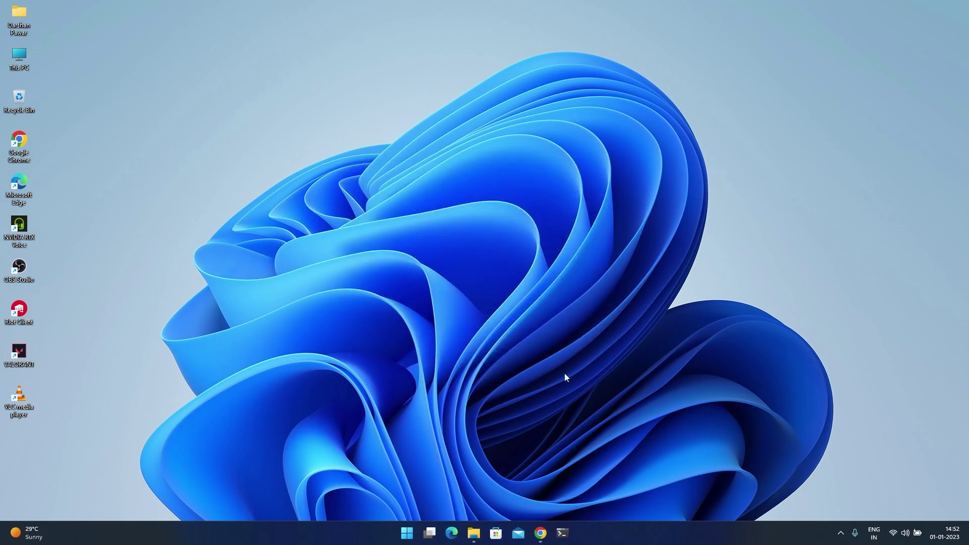
# - Open a PowerShell terminal, check the versions with nvm -v and node -v, and close the terminal
pyautogui.click(565, 535)
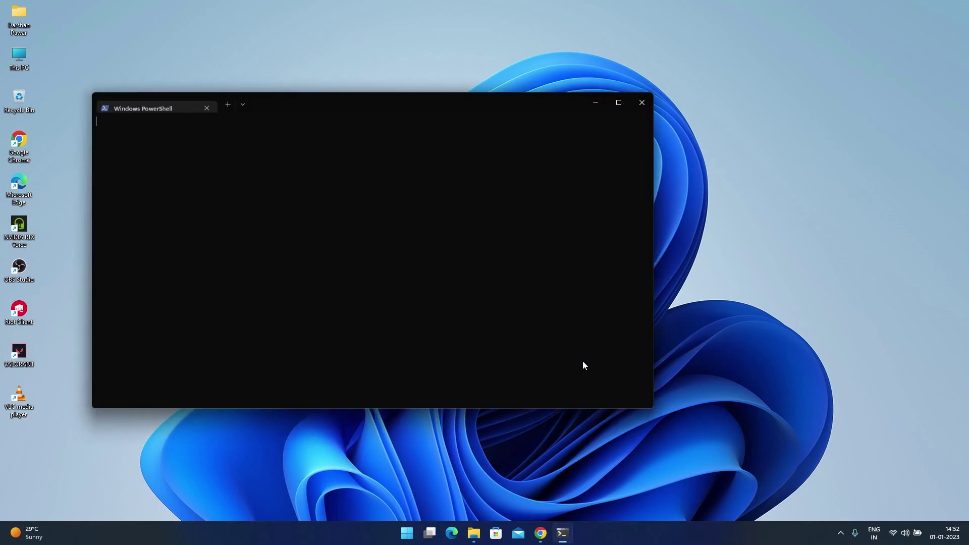
pyautogui.moveTo(477, 104); pyautogui.dragTo(574, 116)
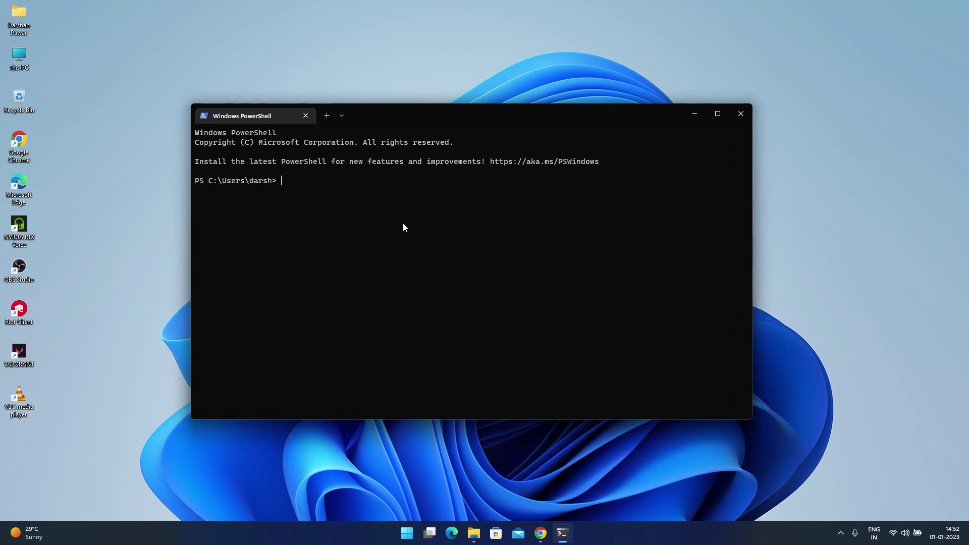
pyautogui.write('nvm -v')
pyautogui.press('Return')
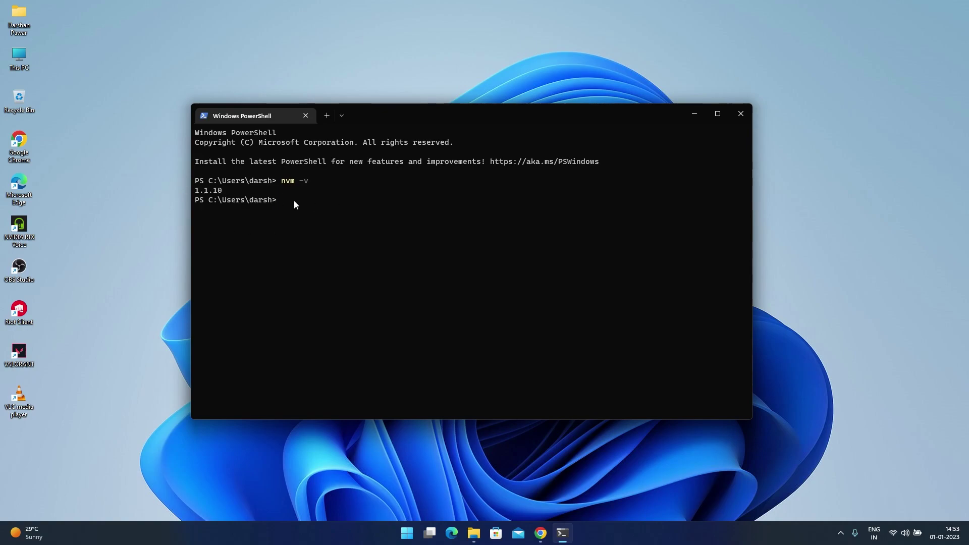
pyautogui.write('node -v')
pyautogui.press('Return')
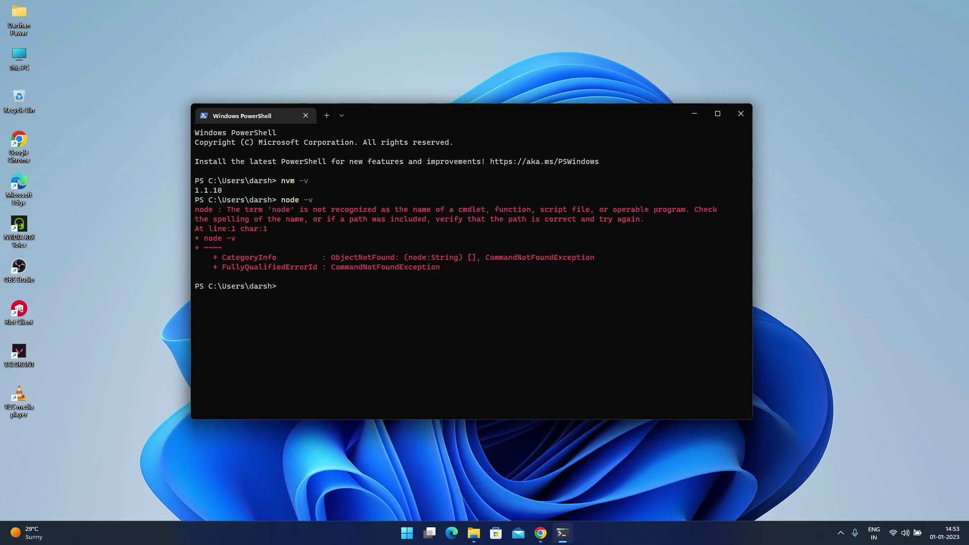
pyautogui.click(742, 112)
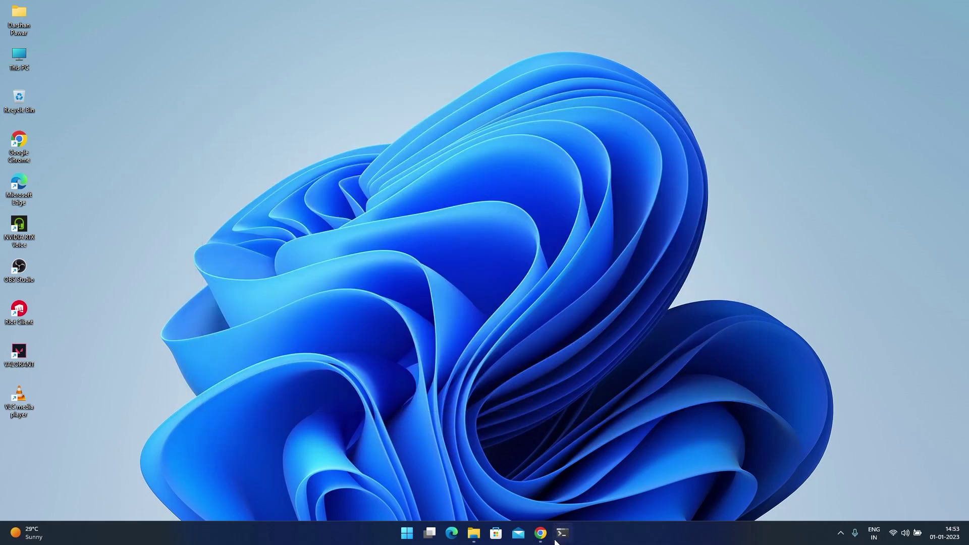
# - Switch to Chrome, search Google for "install node using nvm for windows" and open Microsoft Learn's "Set up NodeJS on native Windows" result
pyautogui.click(540, 534)
pyautogui.click(379, 9)
pyautogui.click(265, 41)
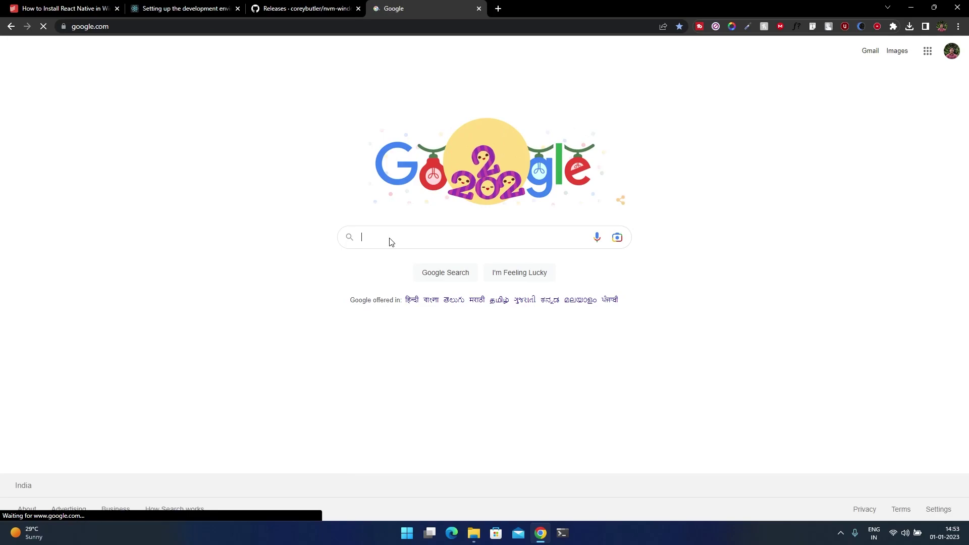
pyautogui.click(391, 241)
pyautogui.write('install')
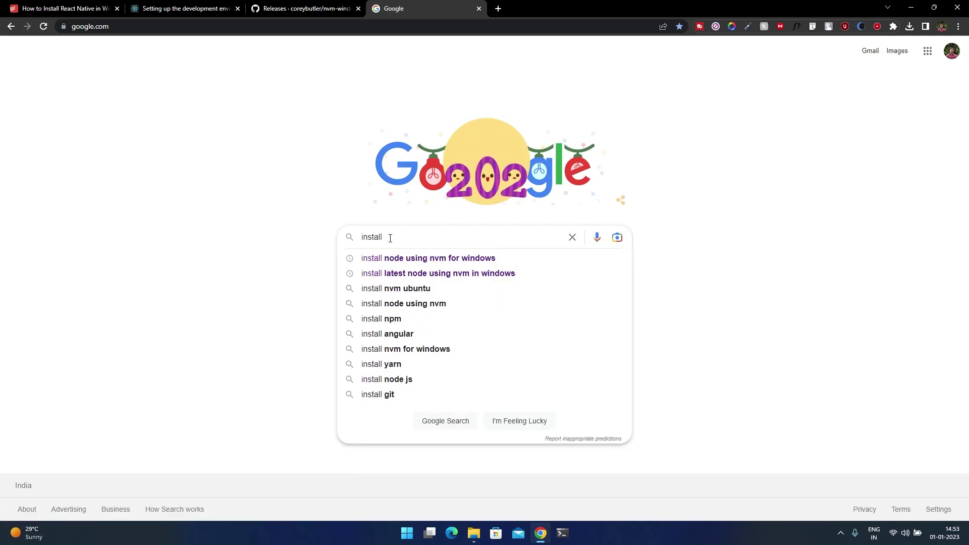
pyautogui.write(' node us')
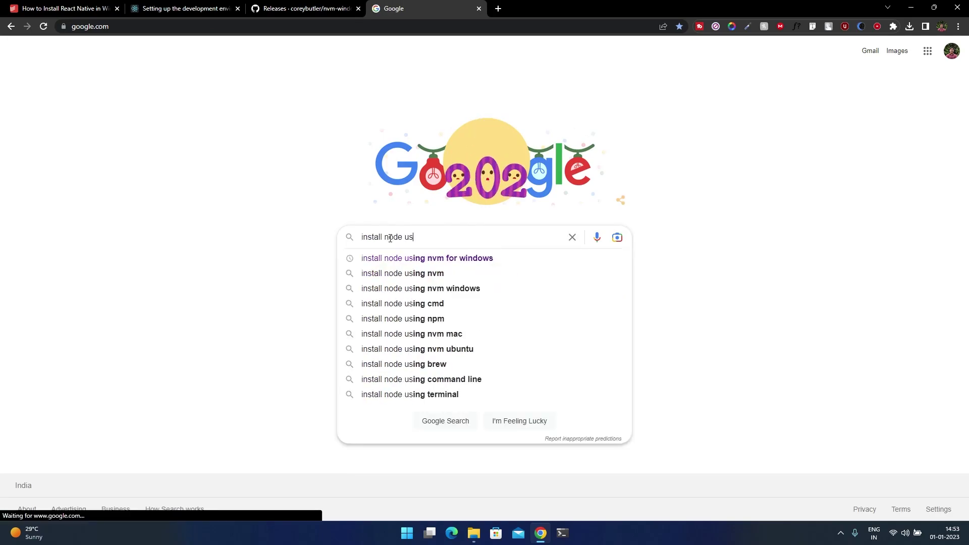
pyautogui.write('ing nvm')
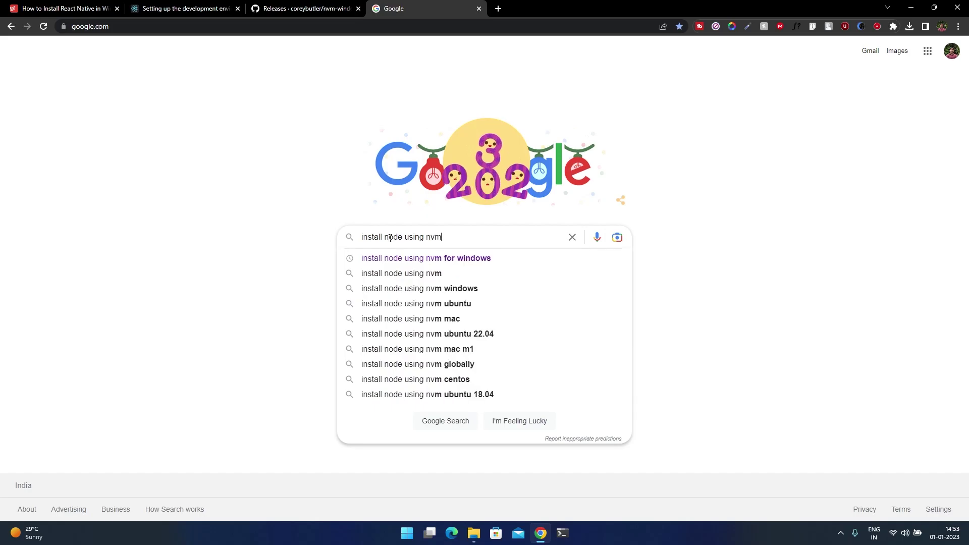
pyautogui.write(' for windows')
pyautogui.press('Return')
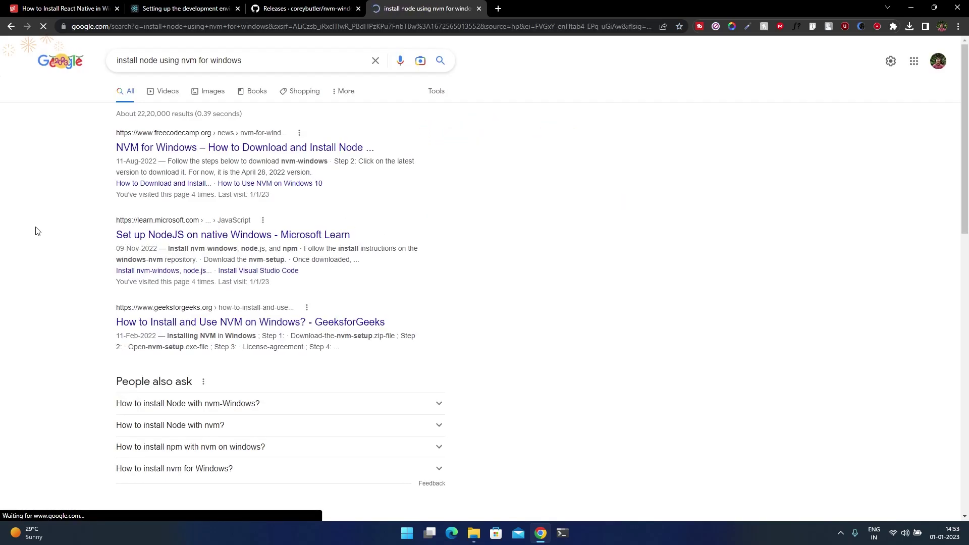
pyautogui.click(176, 241)
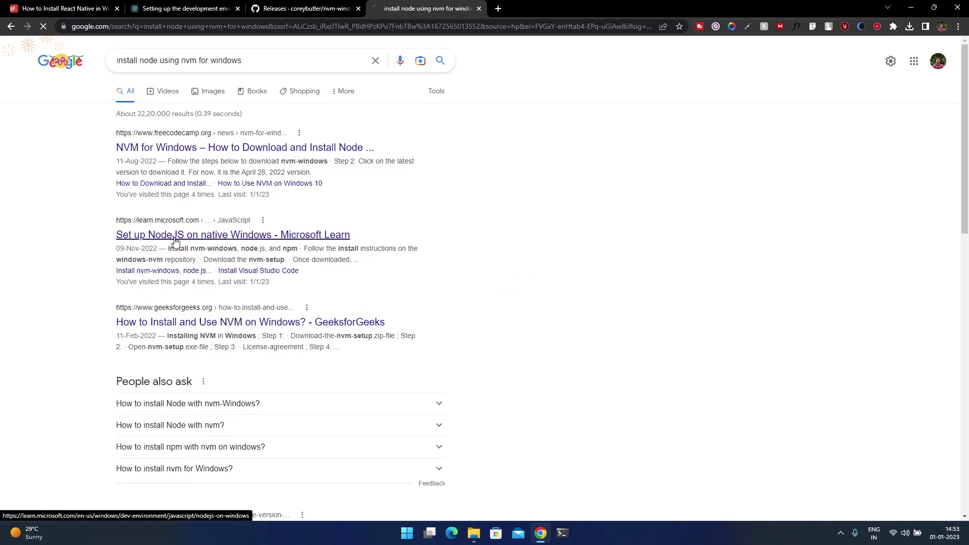
# - Read the guide's nvm-windows, node.js and npm installation instructions through the steps for listing and installing Node versions
pyautogui.scroll(-13, 448, 274)
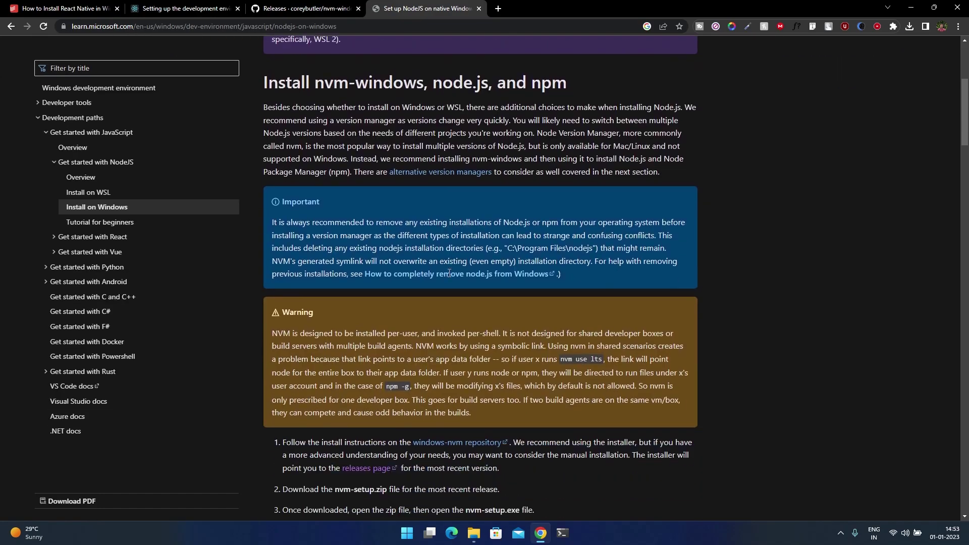
pyautogui.scroll(-3, 499, 233)
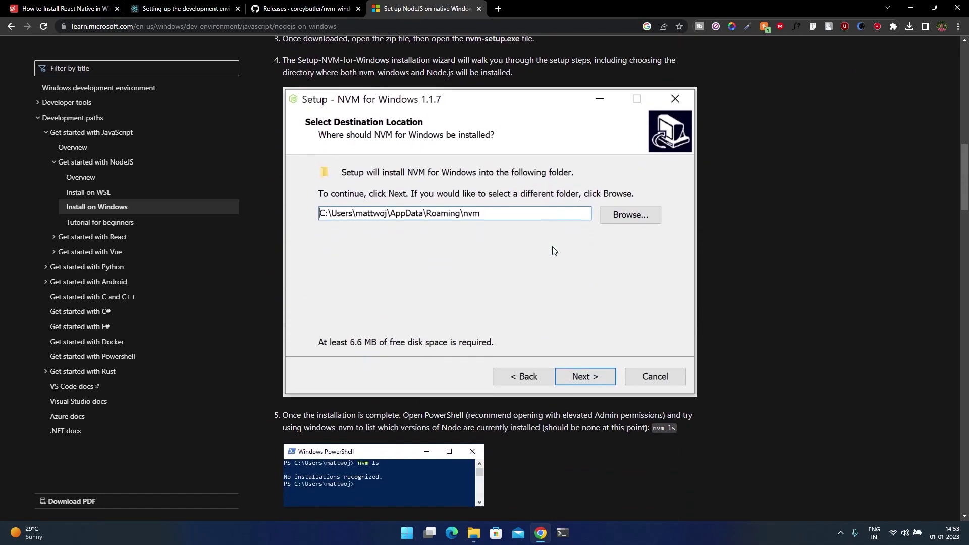
pyautogui.scroll(3, 639, 237)
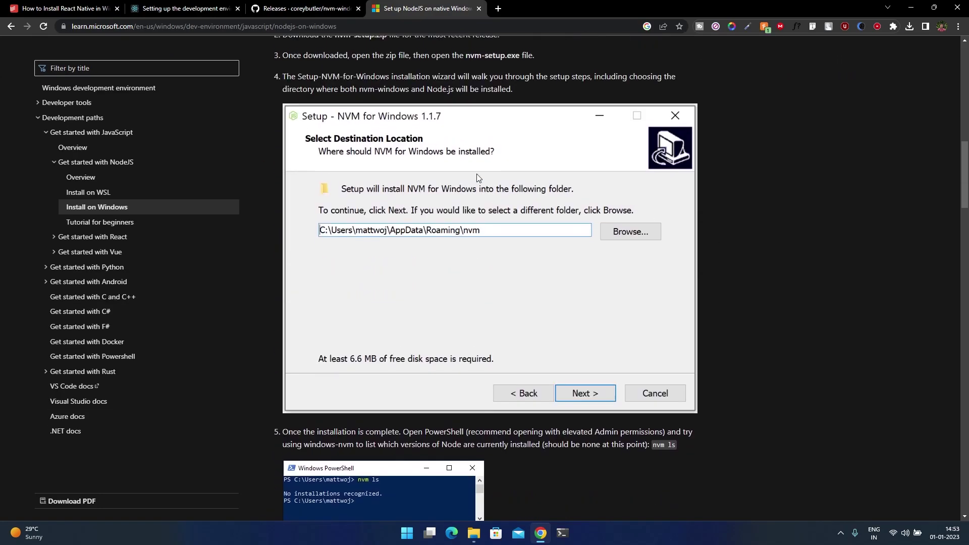
pyautogui.scroll(-6, 596, 172)
pyautogui.scroll(-1, 596, 173)
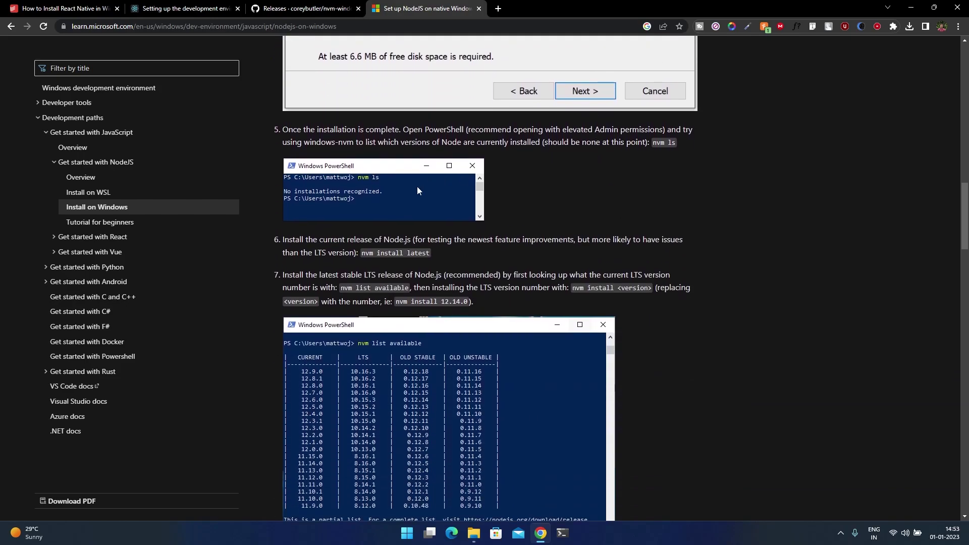
pyautogui.scroll(-2, 378, 193)
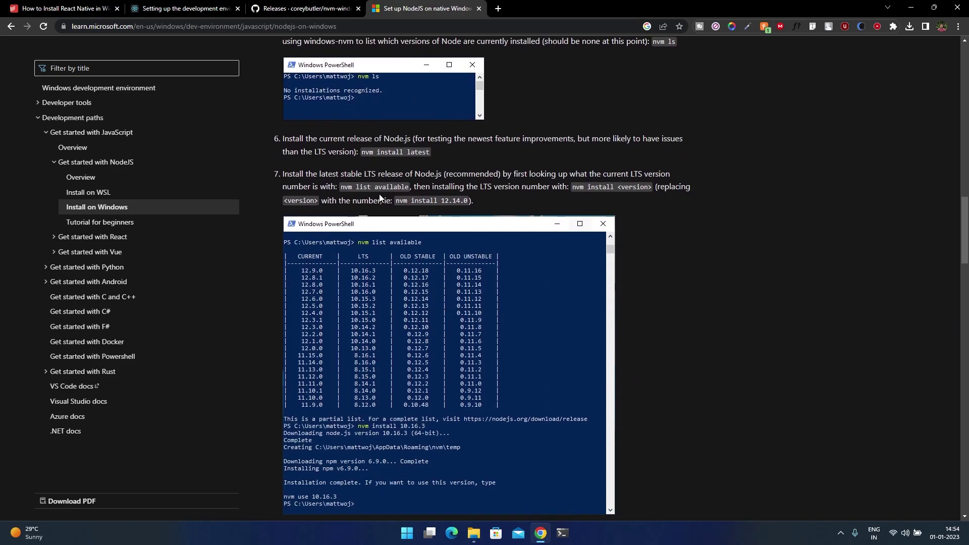
pyautogui.scroll(1, 384, 168)
# - Open a PowerShell terminal, shrink it and place it beside the guide, and run nvm ls to list installed Node versions
pyautogui.click(562, 533)
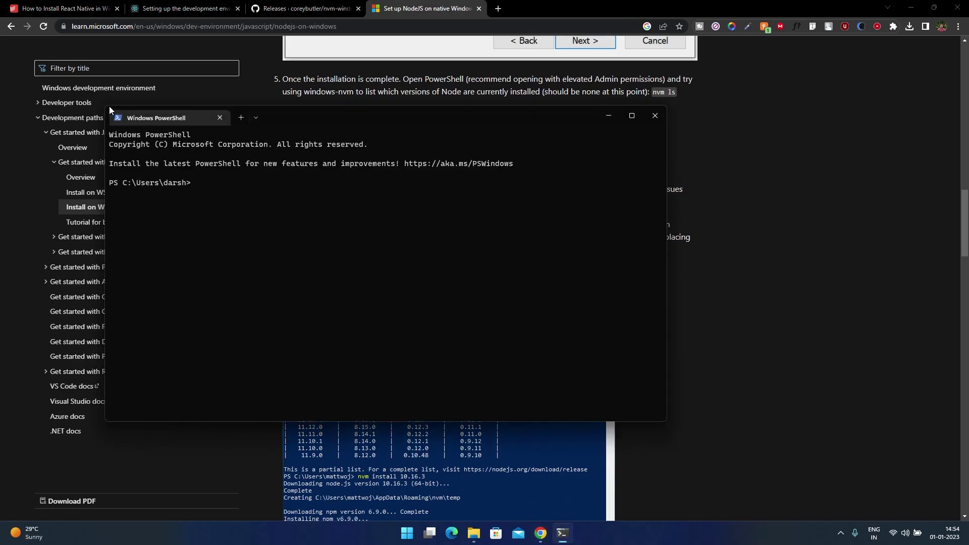
pyautogui.moveTo(105, 105); pyautogui.dragTo(235, 167)
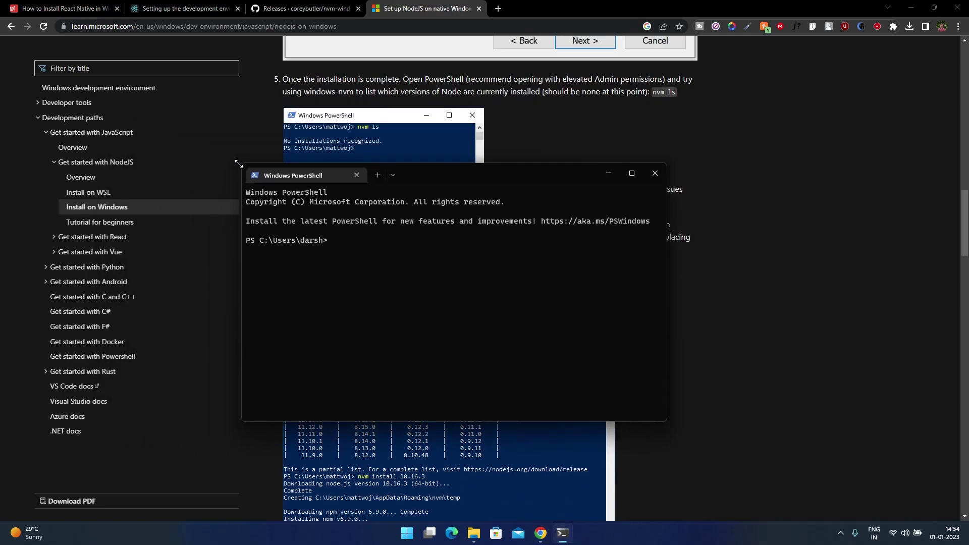
pyautogui.moveTo(420, 178); pyautogui.dragTo(730, 186)
pyautogui.write('nvm ls')
pyautogui.press('Return')
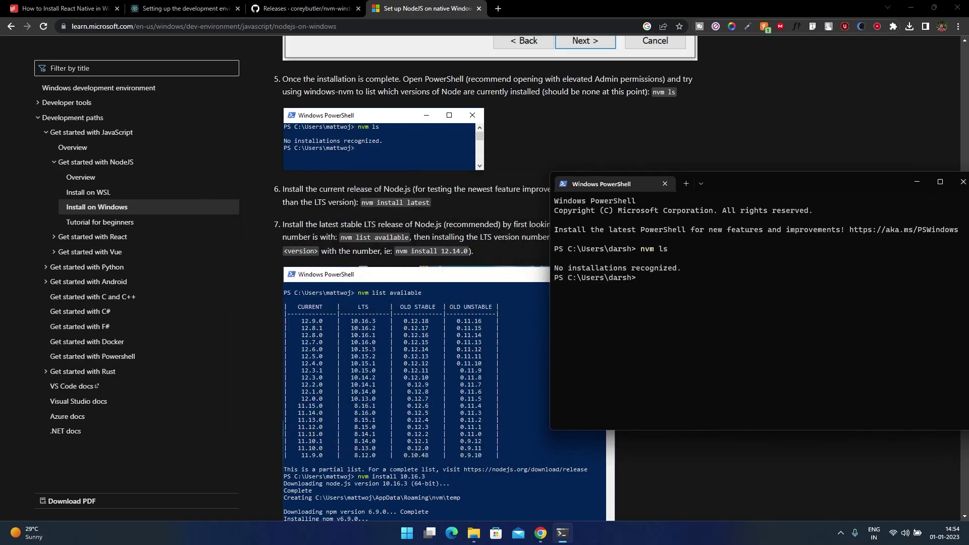
pyautogui.moveTo(841, 180); pyautogui.dragTo(817, 169)
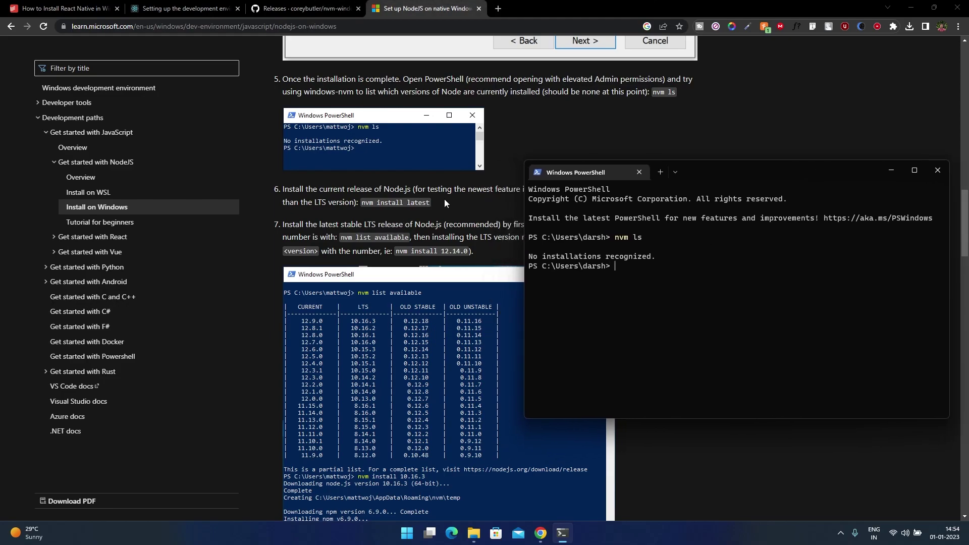
# - Highlight the nvm install latest command in step 6 of the guide, and clear the selection
pyautogui.click(505, 191)
pyautogui.moveTo(364, 203); pyautogui.dragTo(431, 206)
pyautogui.click(367, 202)
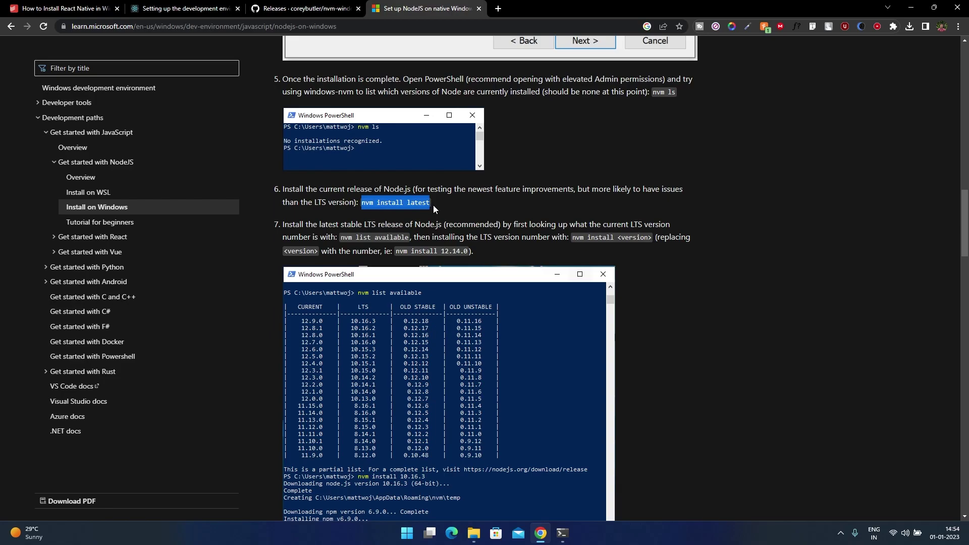
pyautogui.click(498, 209)
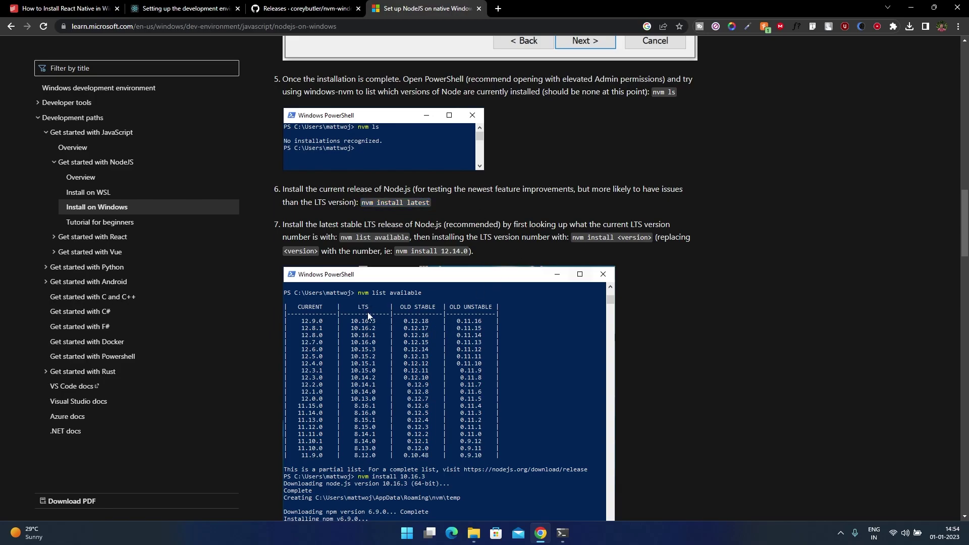
# - Search for "node lts" in a new browser tab and open the Node.js website to examine the LTS version
pyautogui.click(498, 8)
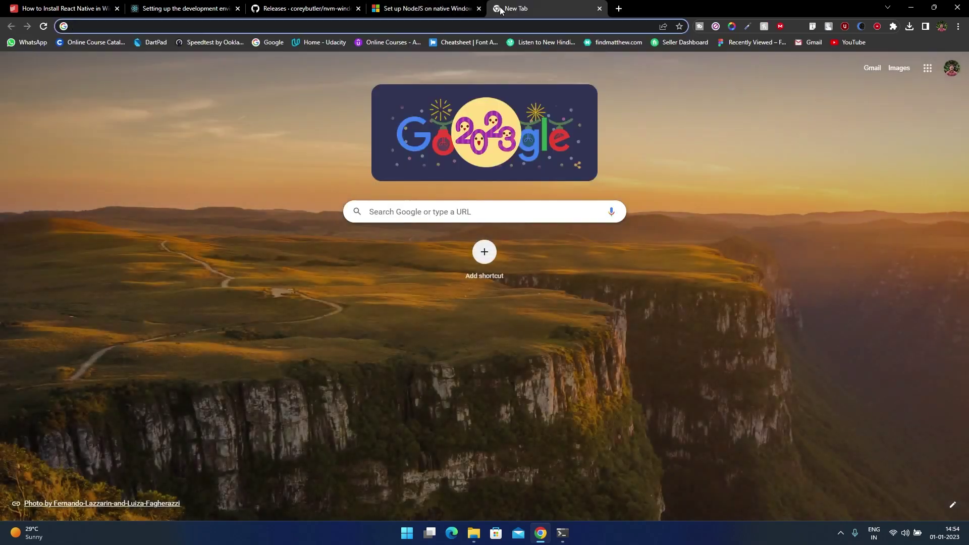
pyautogui.write('node')
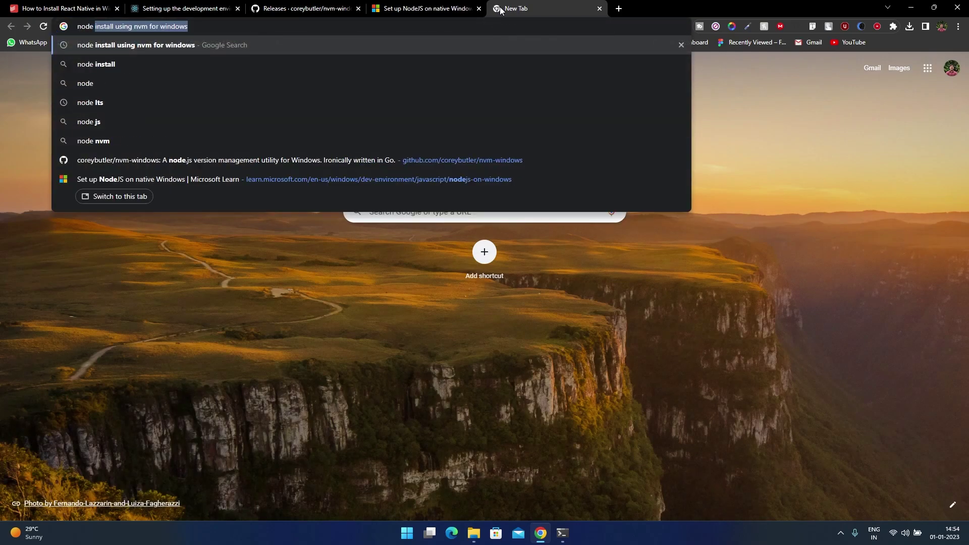
pyautogui.write(' lts')
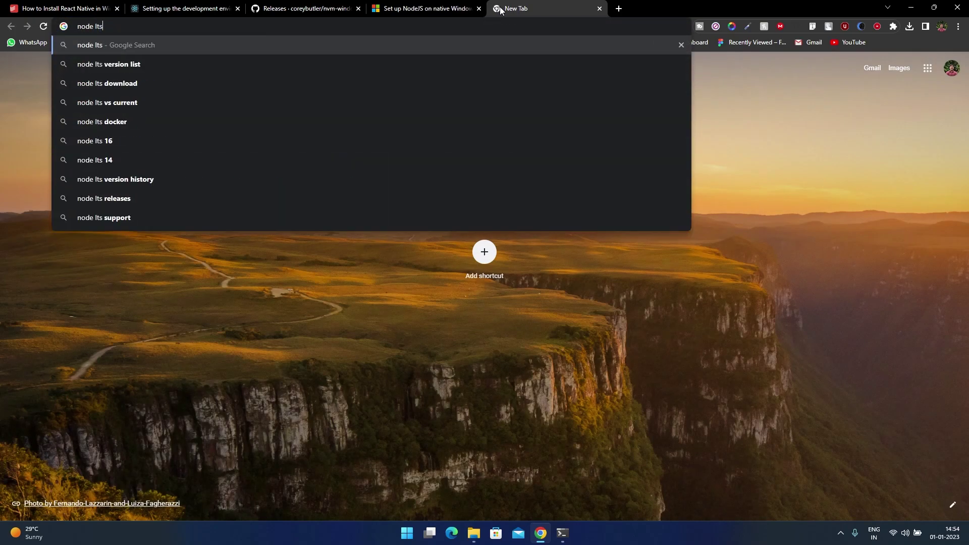
pyautogui.press('Return')
pyautogui.click(144, 153)
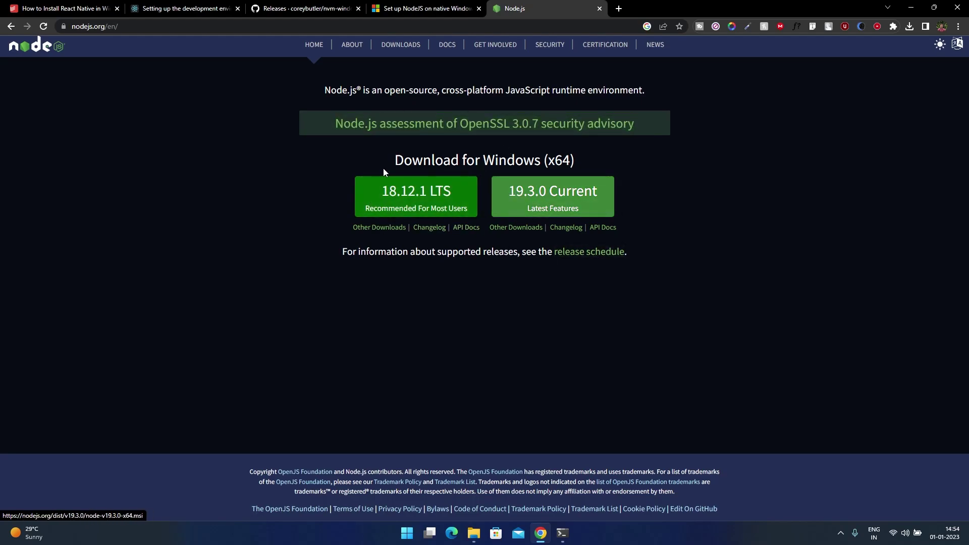
# - Return to the terminal beside the guide, list the Node versions available through nvm, and run nvm install 18.12.1
pyautogui.click(427, 9)
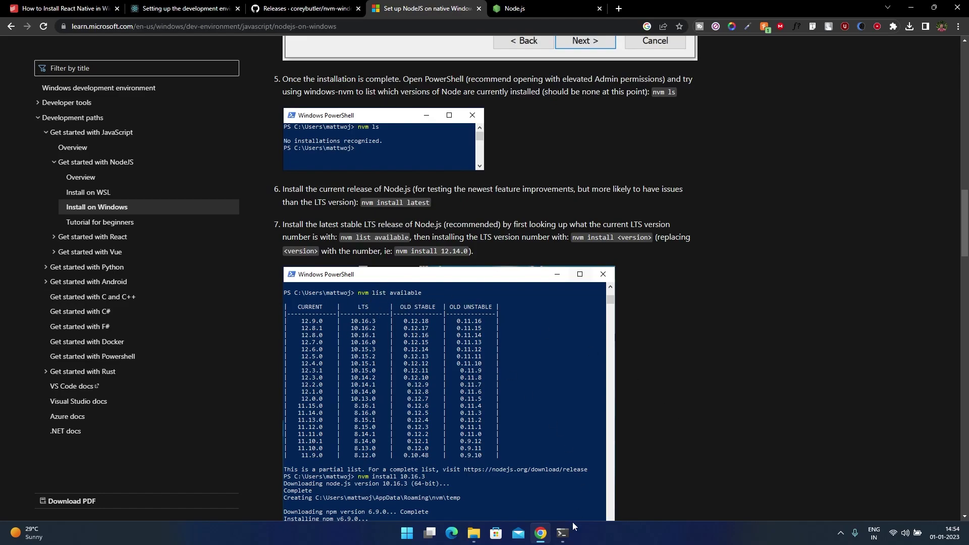
pyautogui.click(562, 534)
pyautogui.write('nvm')
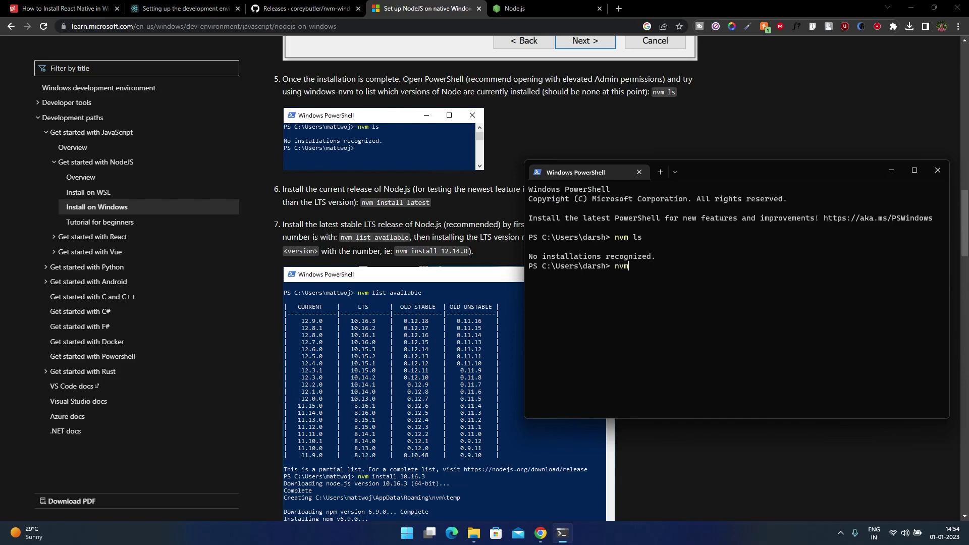
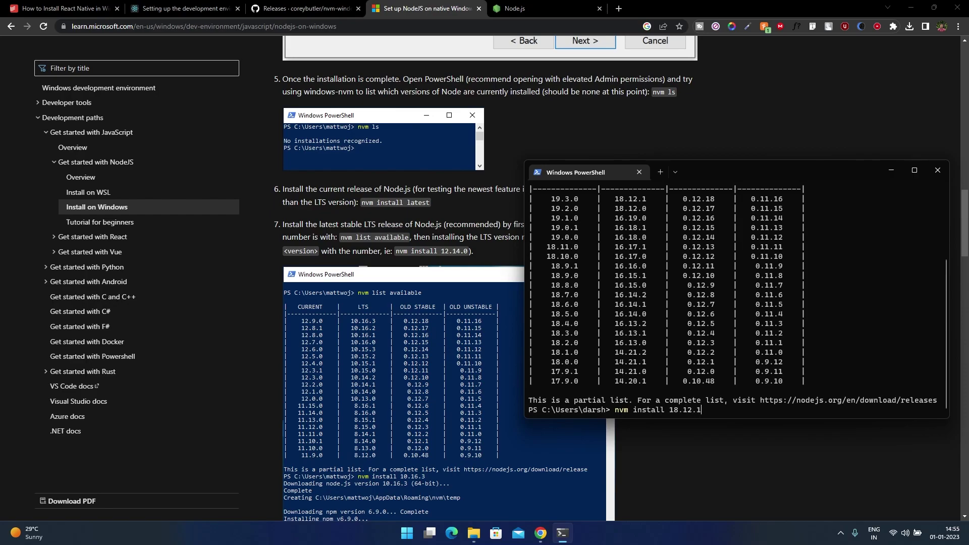
pyautogui.press('Return')
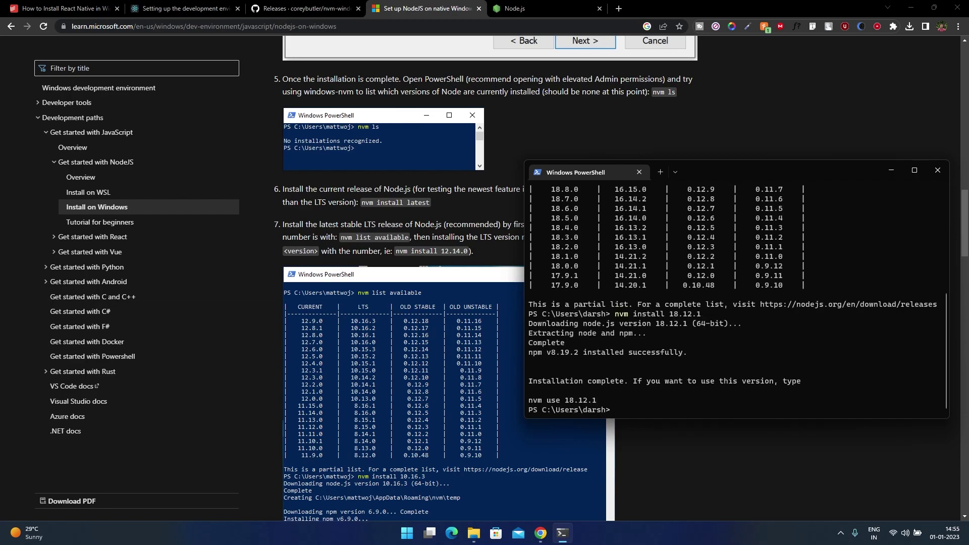
# - Check the active Node version with node -v, and highlight the version number in the suggested nvm use 18.12.1 command
pyautogui.write('ode -v')
pyautogui.press('Return')
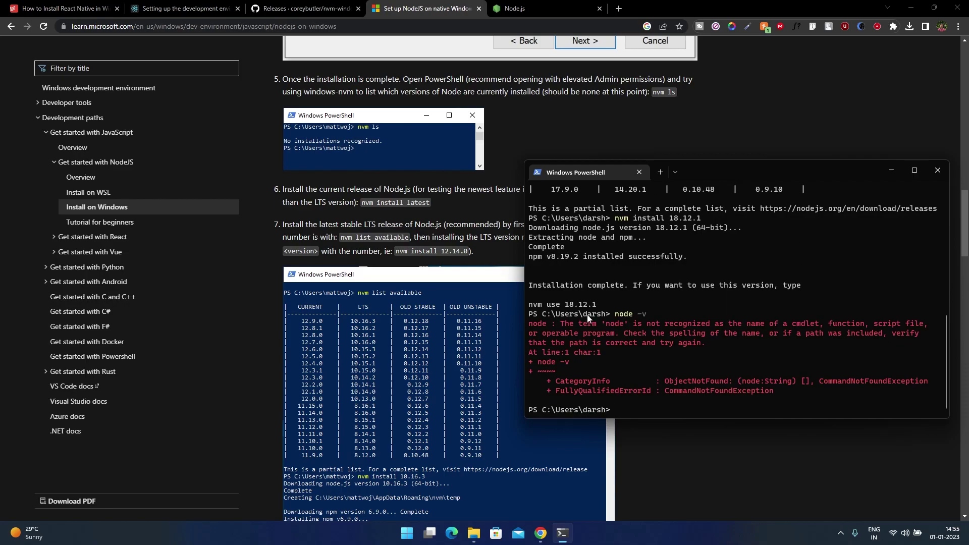
pyautogui.moveTo(598, 306); pyautogui.dragTo(558, 307)
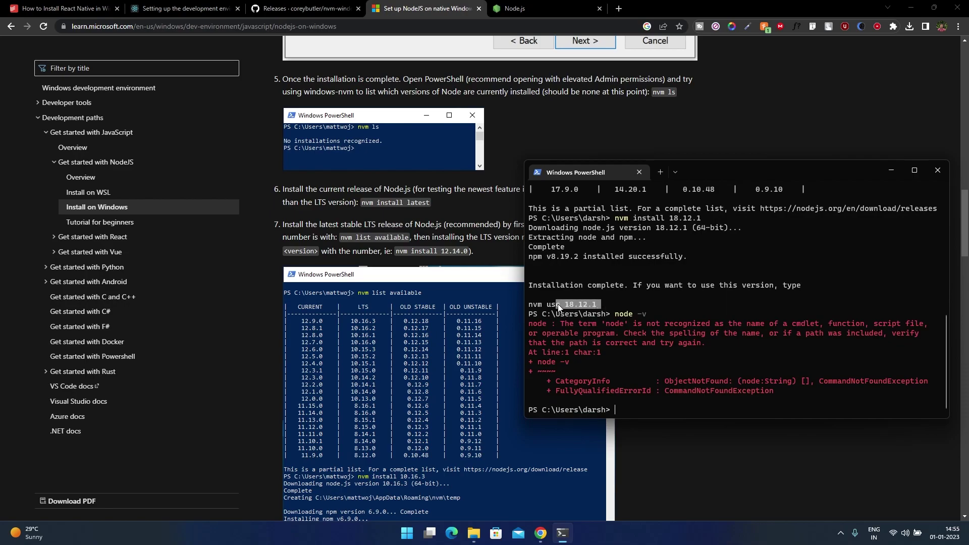
# - Activate Node.js 18.12.1 by running nvm use 18.12.1 in the terminal
pyautogui.click(628, 404)
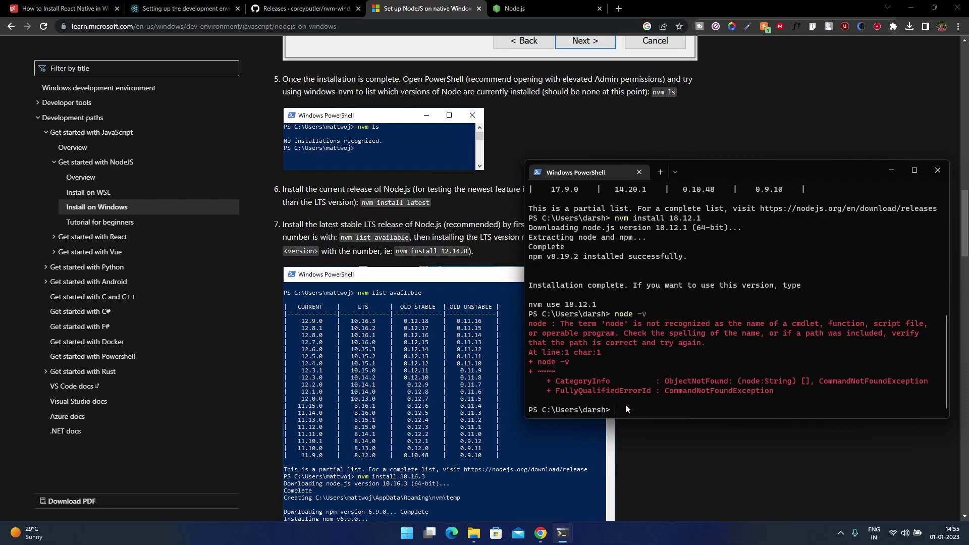
pyautogui.write('nvm user')
pyautogui.press('BackSpace')
pyautogui.press('BackSpace')
pyautogui.write('18.12.')
pyautogui.press('Return')
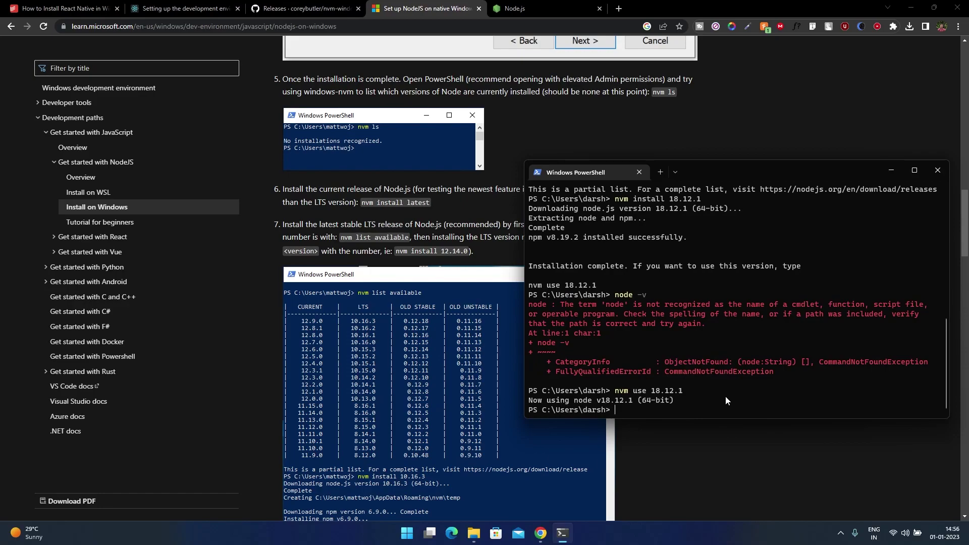
# - Check the active Node version with node -v, and close the terminal
pyautogui.write('node -v')
pyautogui.press('Return')
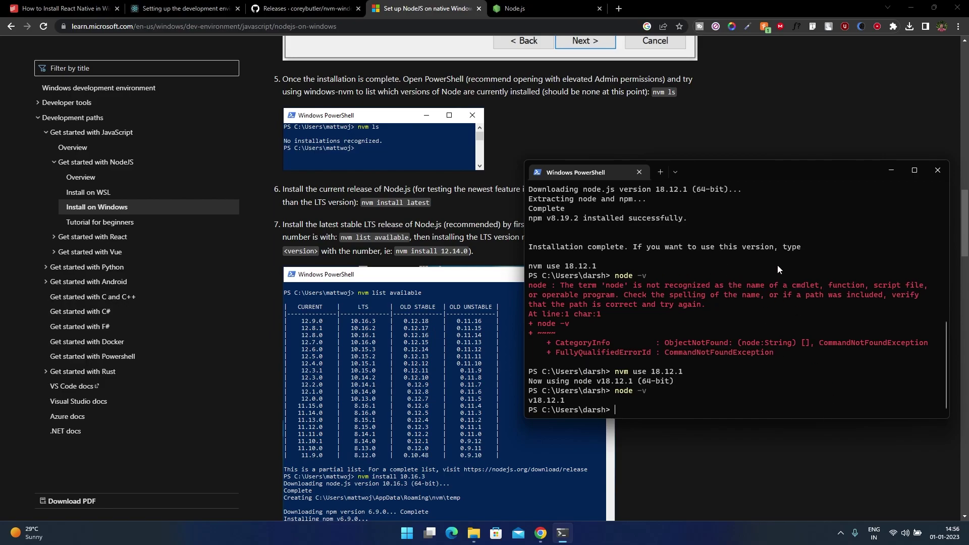
pyautogui.click(940, 171)
# - Return to the Todoist checklist and mark the NVM for Windows and Node LTS sub-tasks as complete
pyautogui.click(63, 9)
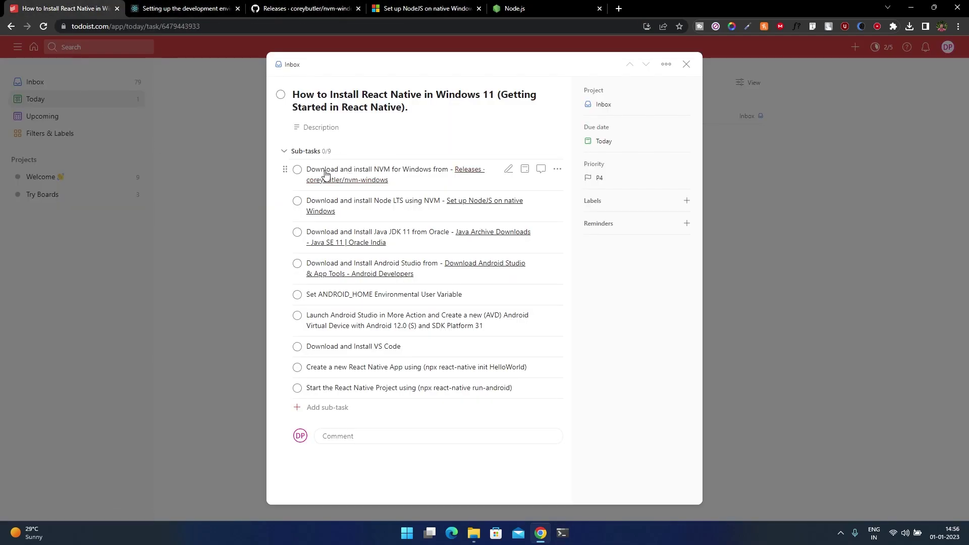
pyautogui.click(298, 170)
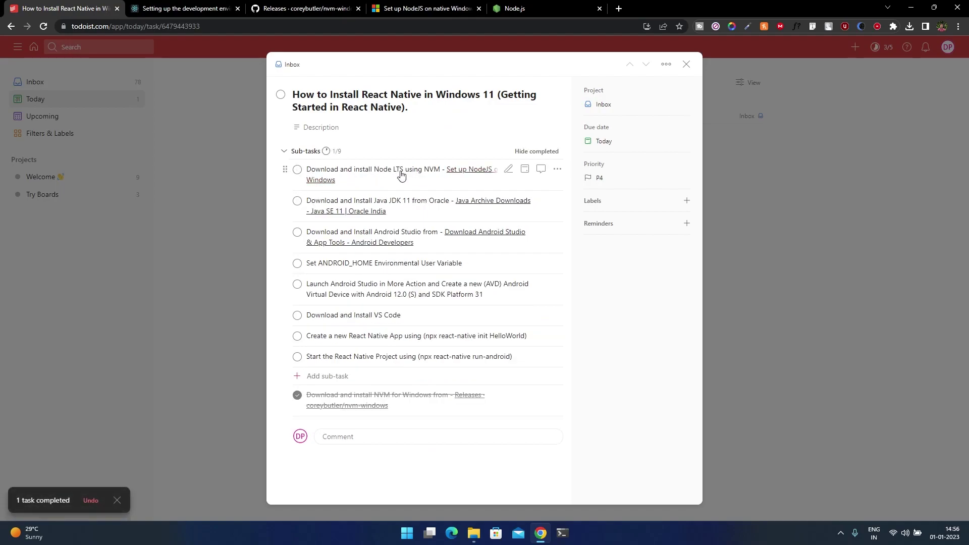
pyautogui.click(297, 171)
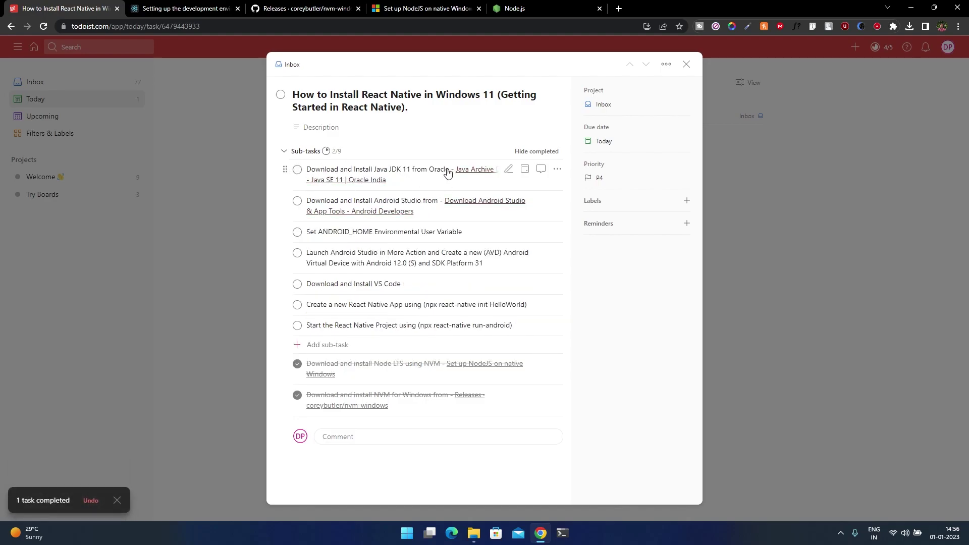
# - Examine the JDK requirements in the React Native setup guide, highlighting openjdk11 and the advice about higher JDK versions
pyautogui.click(185, 6)
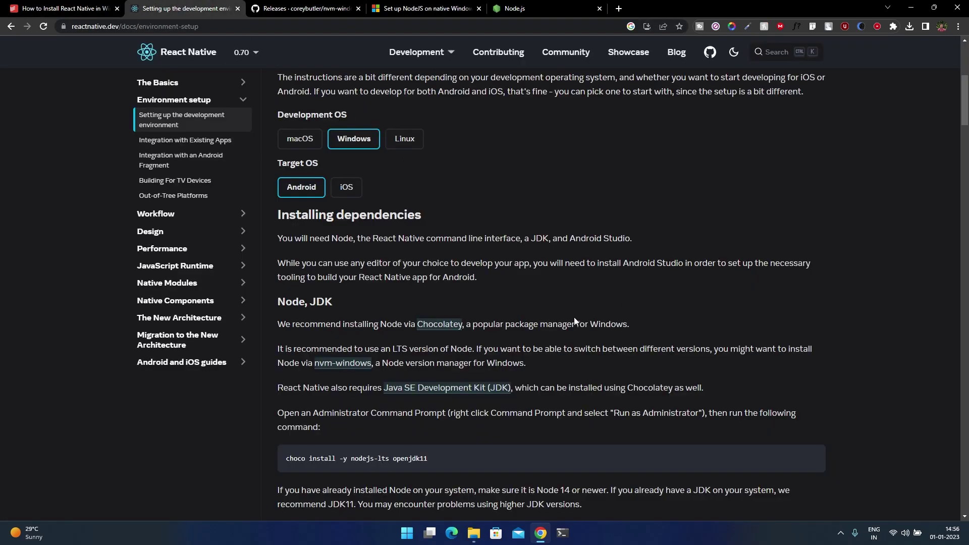
pyautogui.scroll(-3, 576, 318)
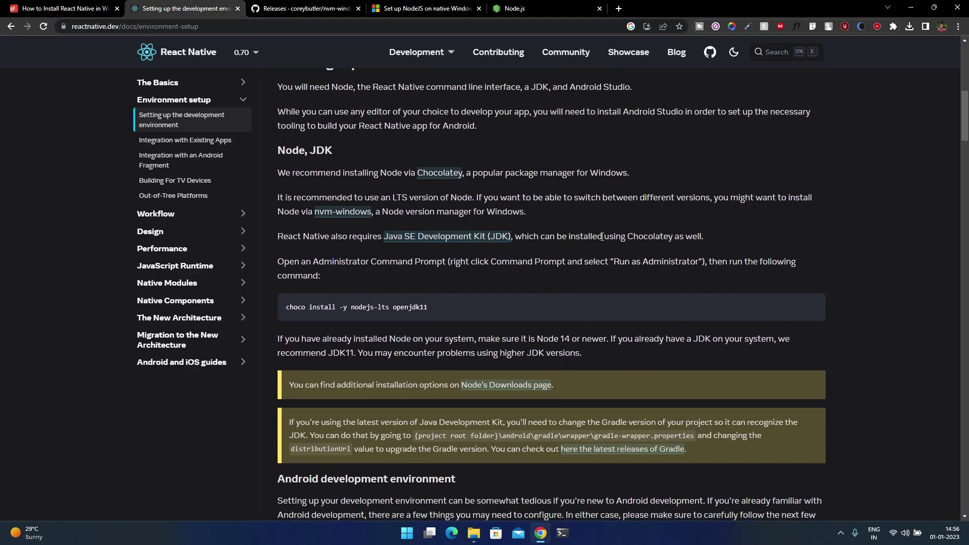
pyautogui.moveTo(663, 236); pyautogui.dragTo(680, 235)
pyautogui.scroll(-1, 464, 298)
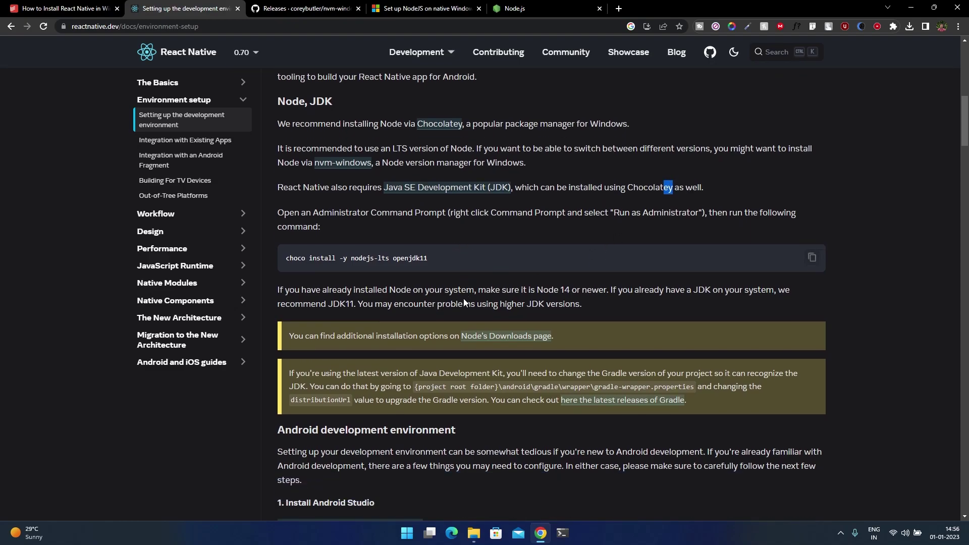
pyautogui.moveTo(394, 257); pyautogui.dragTo(429, 256)
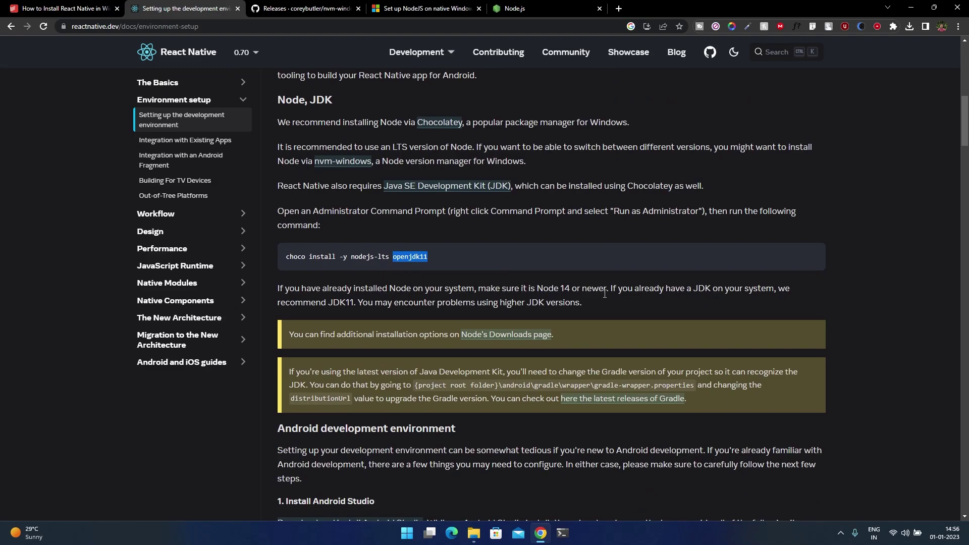
pyautogui.moveTo(611, 289); pyautogui.dragTo(774, 288)
pyautogui.moveTo(330, 302); pyautogui.dragTo(588, 311)
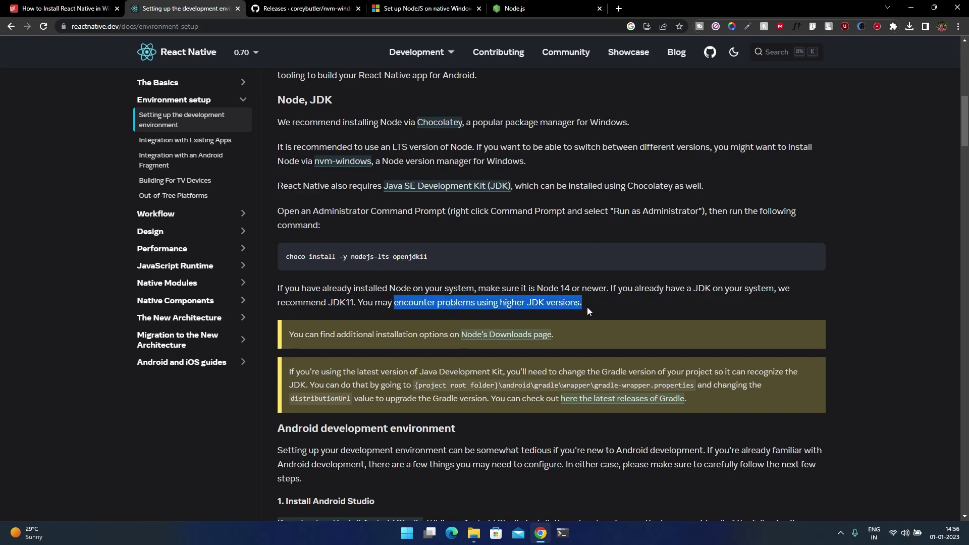
# - Search for "jdk 11 download" in a new browser tab and open Oracle's Java SE 11 Archive Downloads page
pyautogui.click(619, 9)
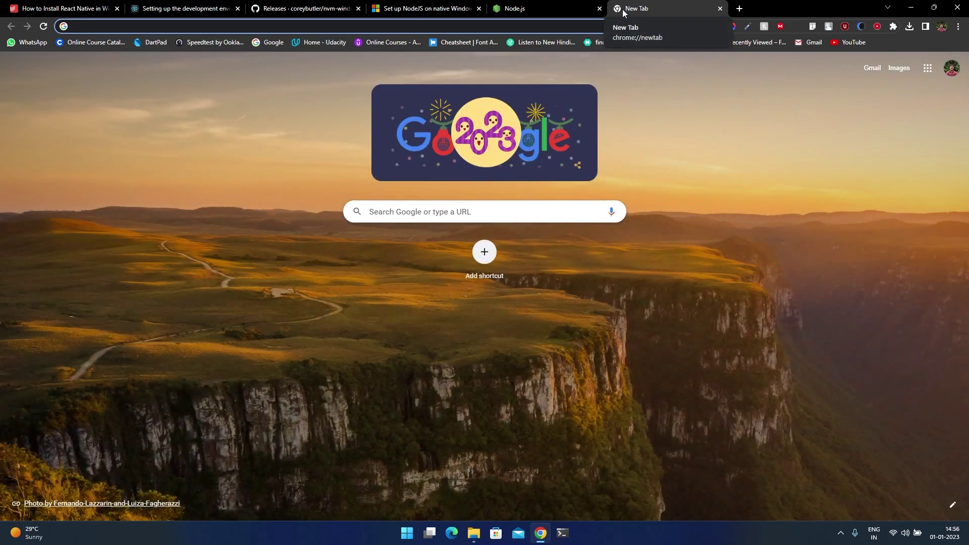
pyautogui.write('jdk ')
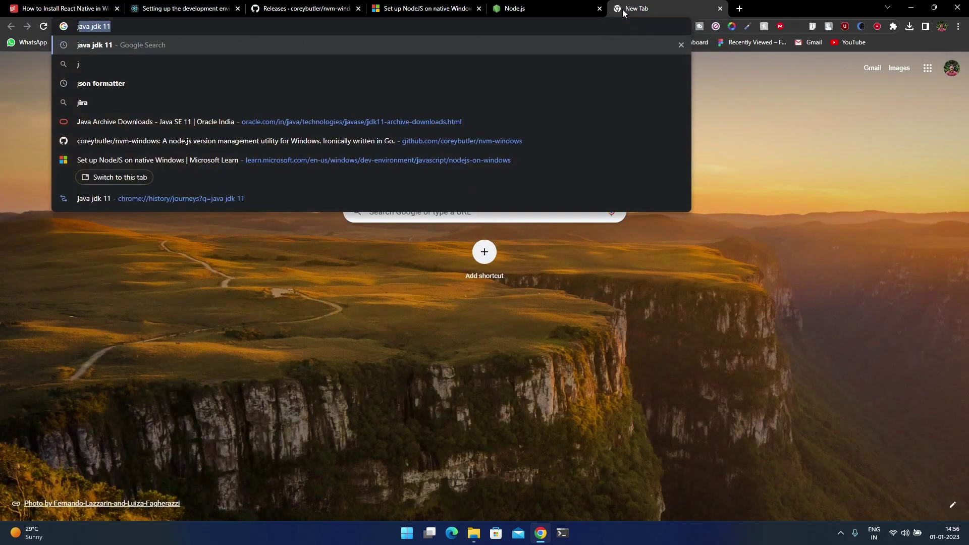
pyautogui.write('11')
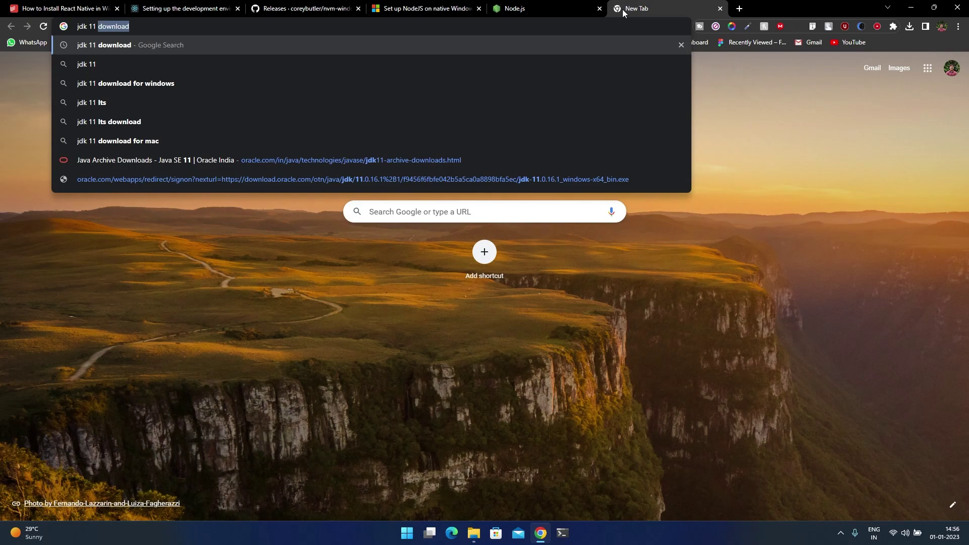
pyautogui.press('Return')
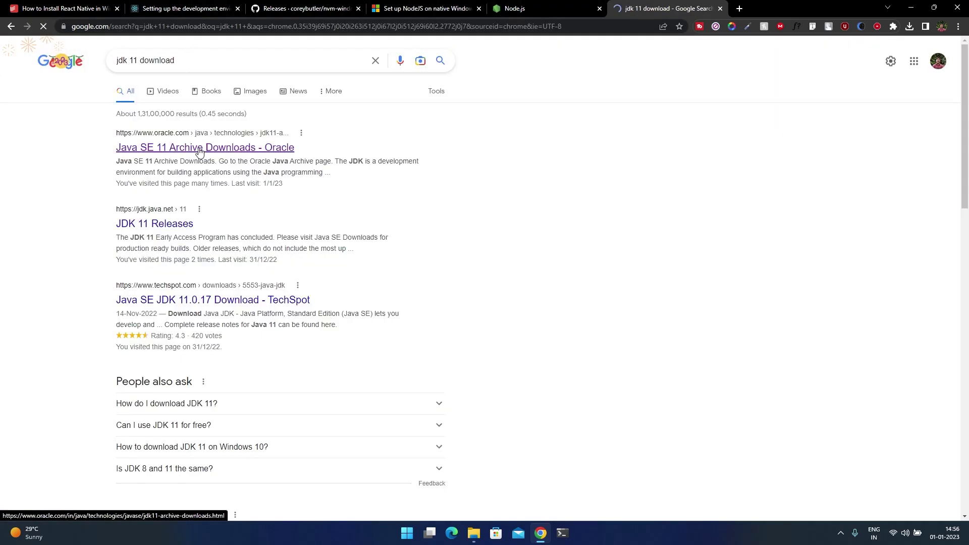
pyautogui.click(200, 148)
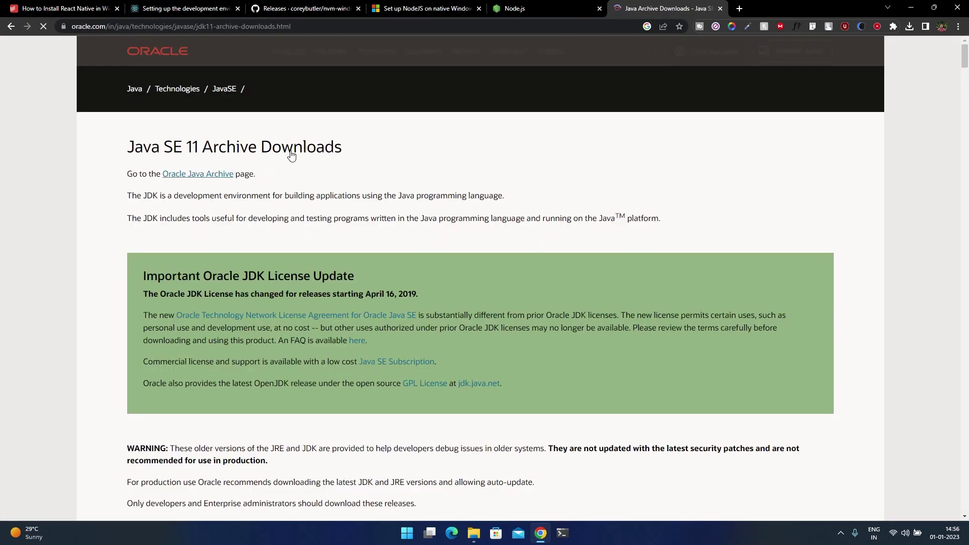
# - Request the Windows x64 installer jdk-11.0.16.1_windows-x64_bin.exe and accept the Oracle license agreement
pyautogui.scroll(-15, 673, 251)
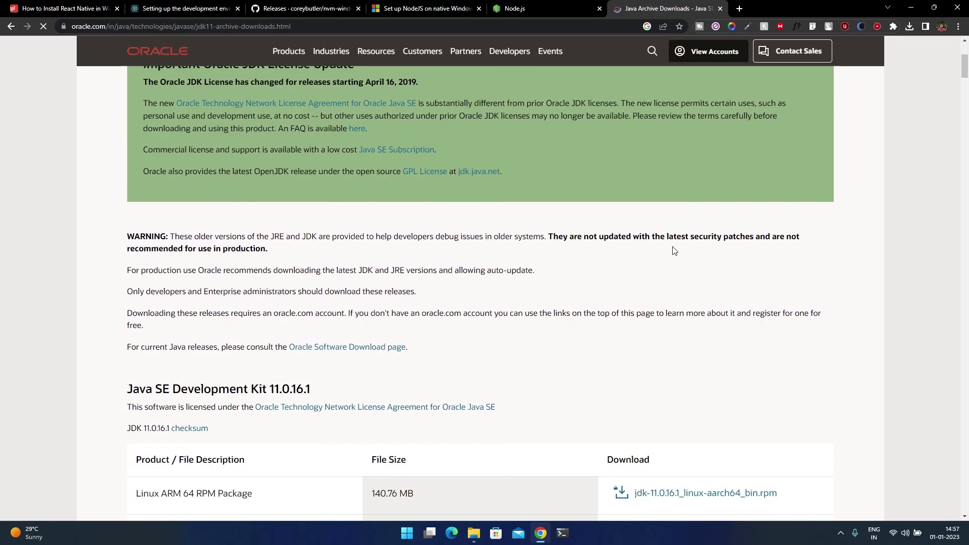
pyautogui.scroll(-4, 191, 459)
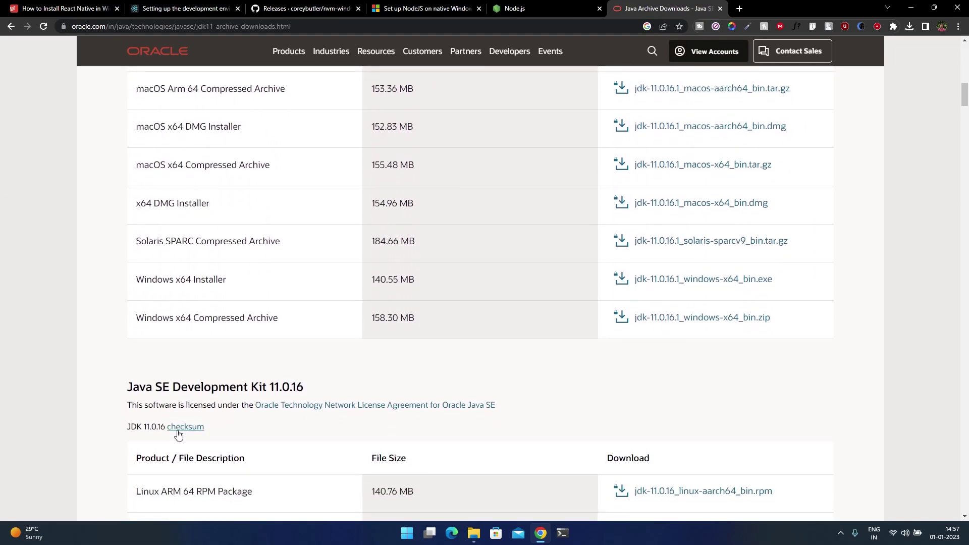
pyautogui.click(756, 286)
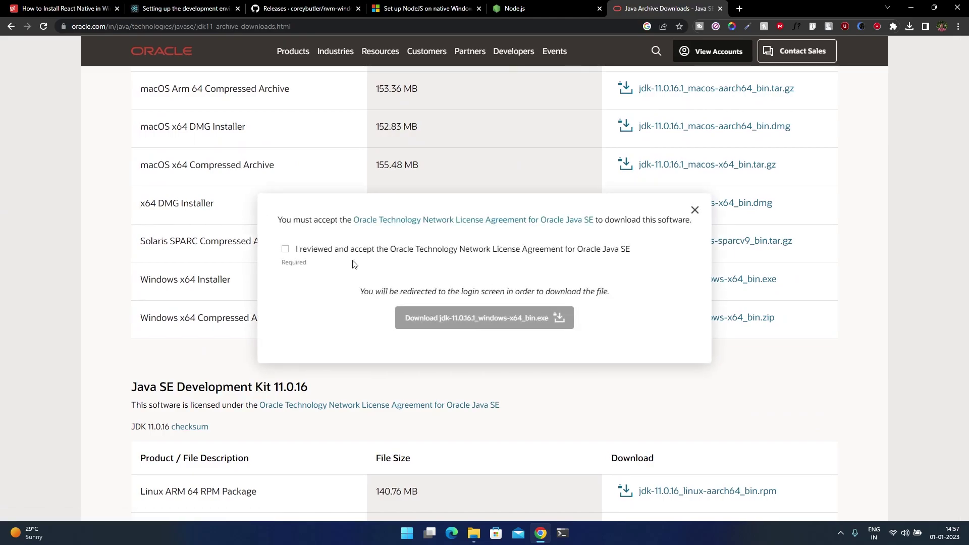
pyautogui.click(285, 249)
pyautogui.click(468, 324)
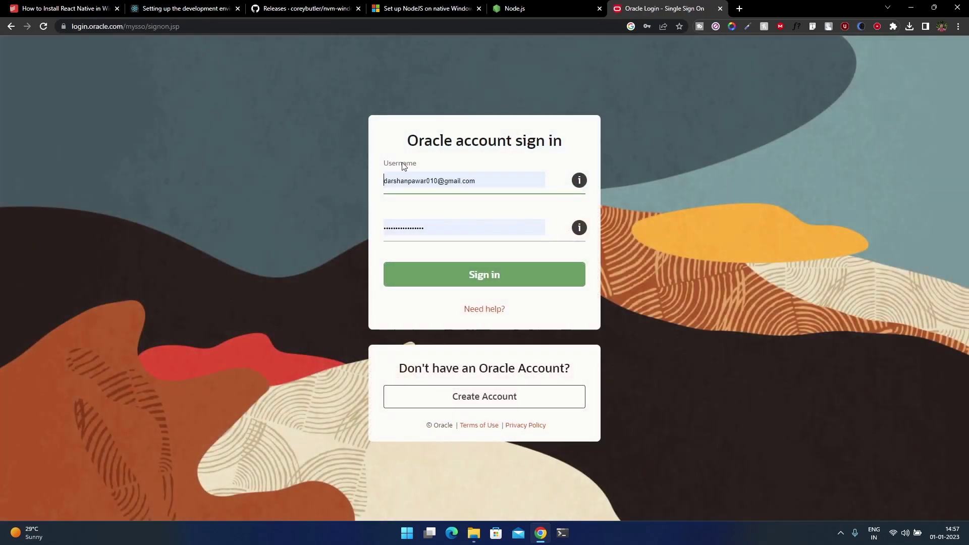
# - Sign in to the Oracle account with the saved credentials, and cancel the JDK installer download
pyautogui.click(500, 181)
pyautogui.click(675, 173)
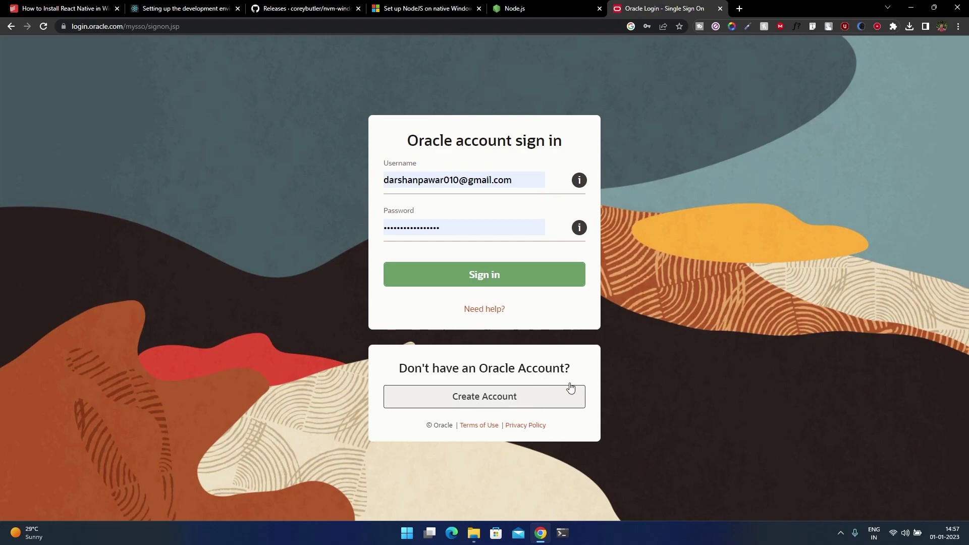
pyautogui.click(529, 272)
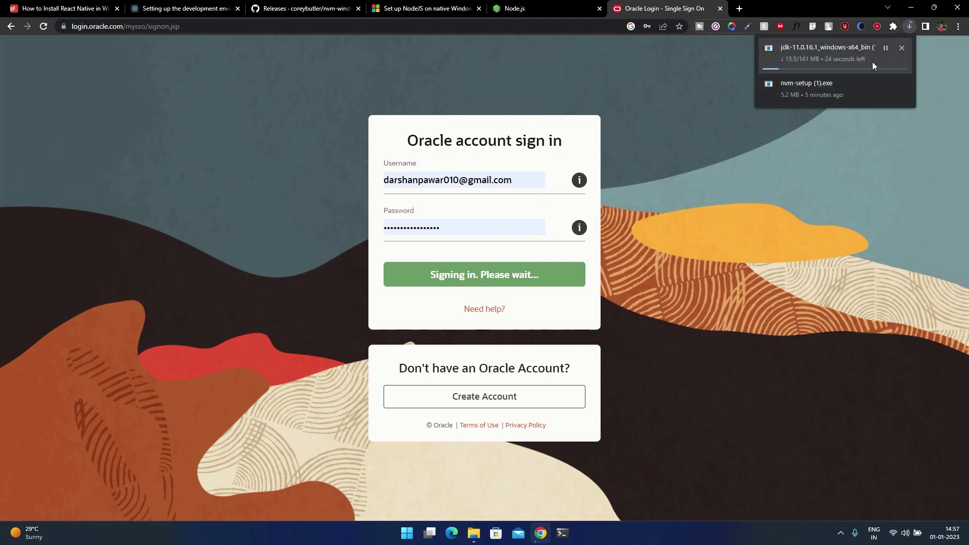
pyautogui.click(901, 49)
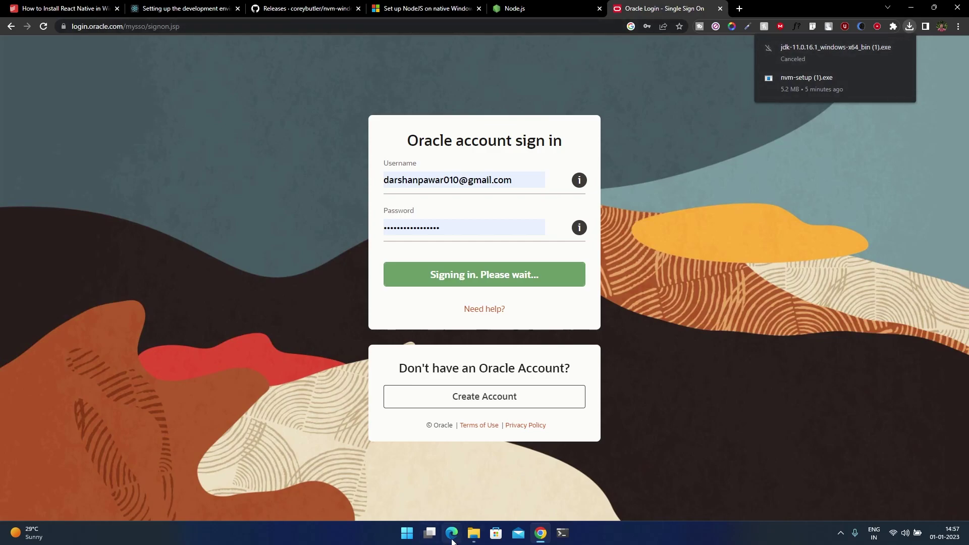
# - Launch the existing jdk-11.0.16.1_windows-x64_bin.exe from the Downloads folder, and minimize the File Explorer and browser windows
pyautogui.click(473, 534)
pyautogui.rightClick(326, 263)
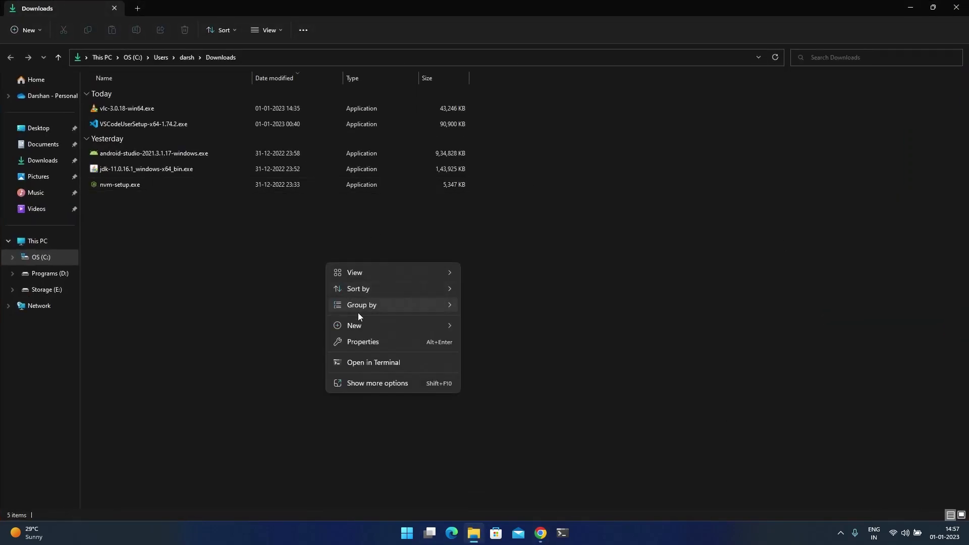
pyautogui.click(255, 318)
pyautogui.click(113, 168)
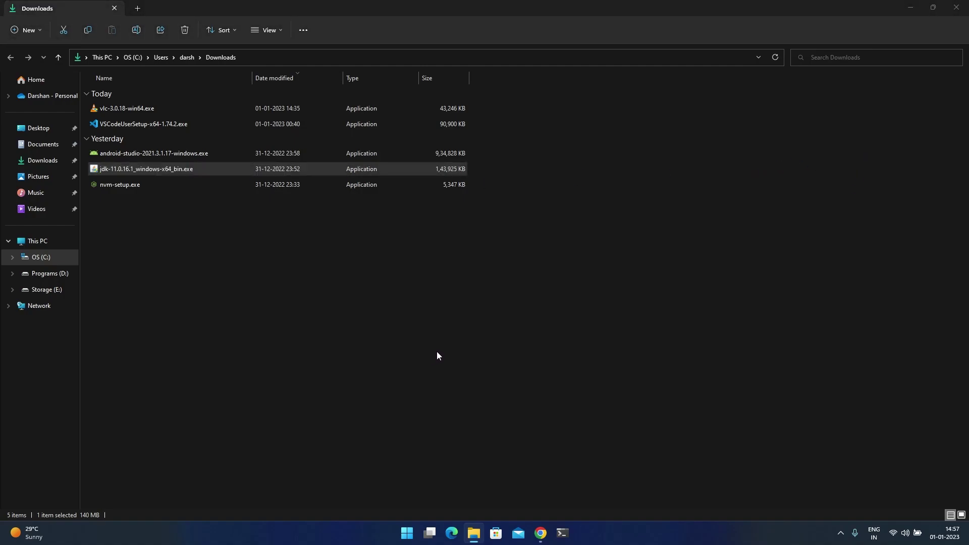
pyautogui.click(910, 7)
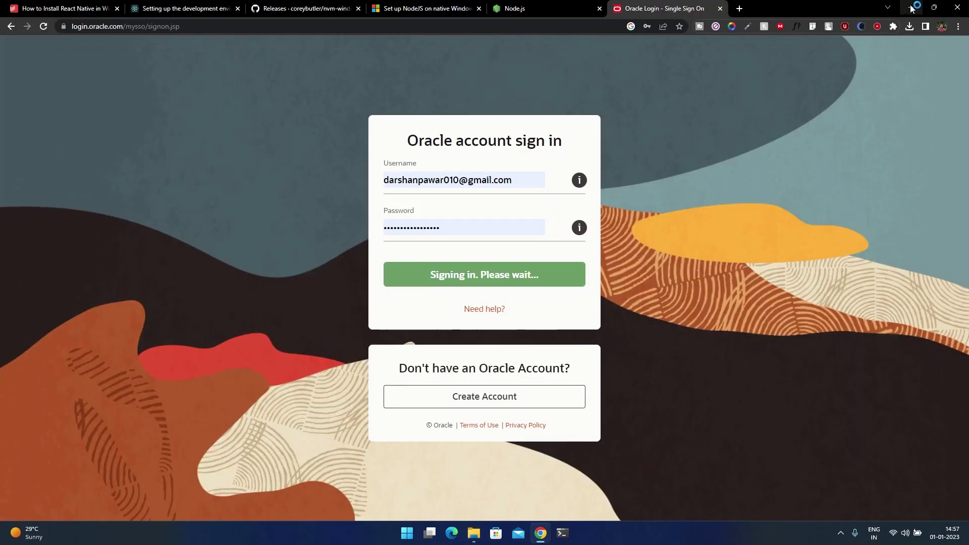
pyautogui.click(912, 7)
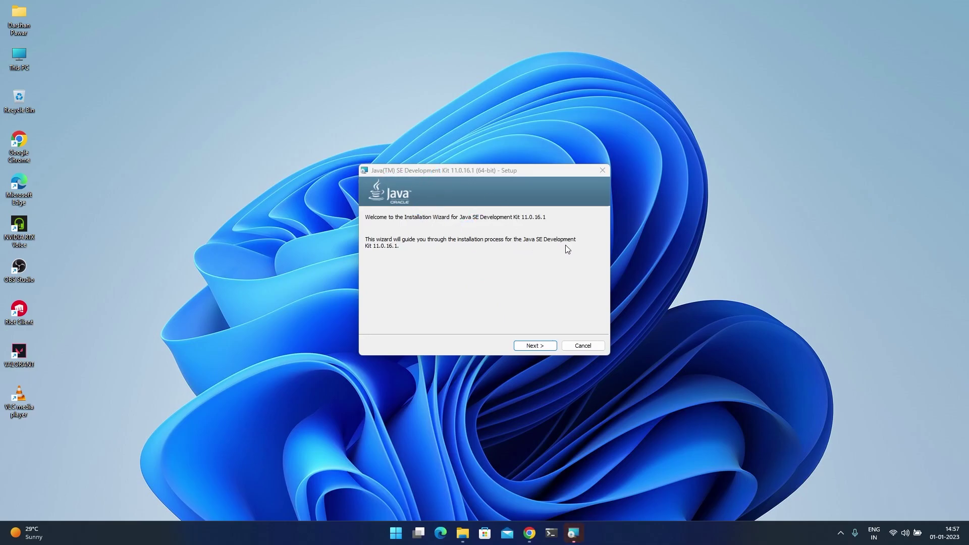
# - Install Java SE Development Kit 11.0.16.1 in the default folder C:\Program Files\Java\jdk-11.0.16.1\ and close the setup wizard
pyautogui.click(534, 350)
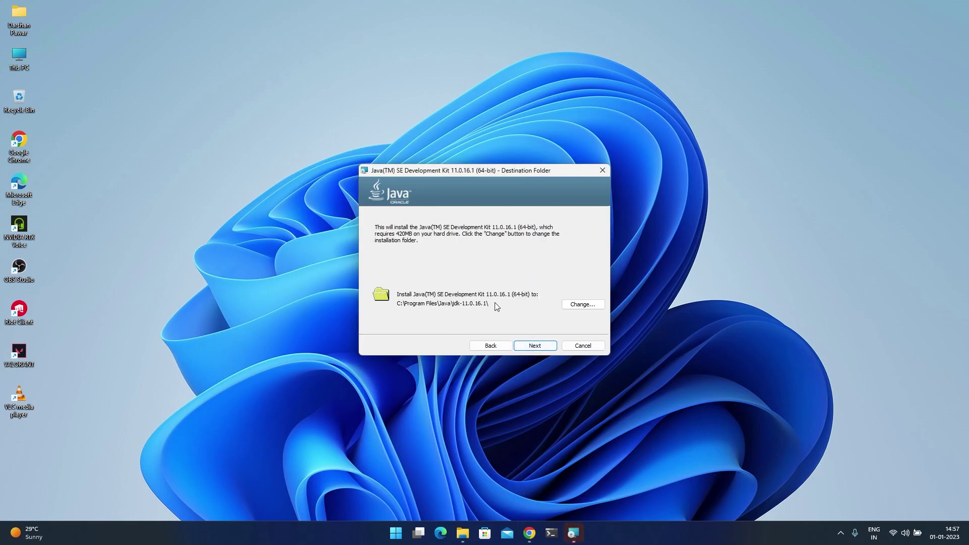
pyautogui.click(535, 348)
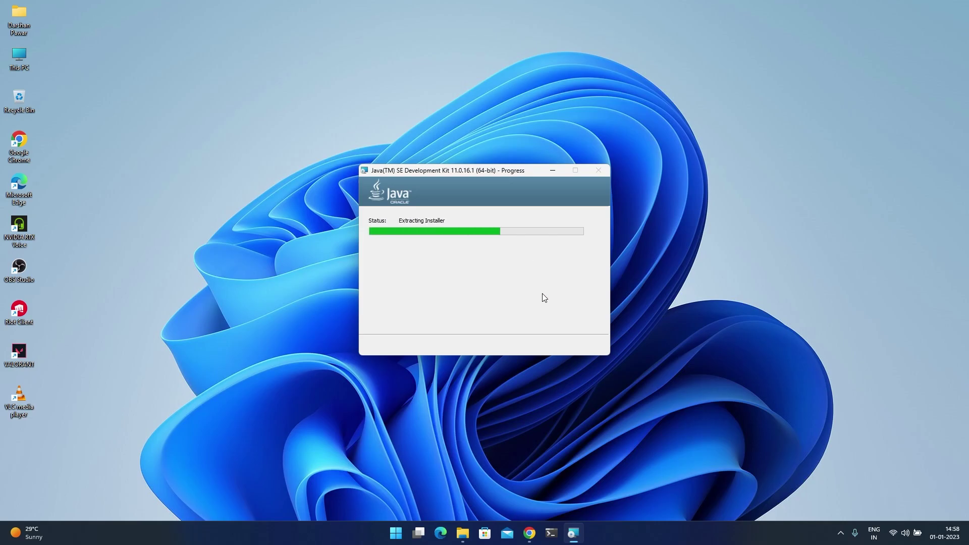
pyautogui.click(540, 344)
# - Check the installed Java version with java -version in a new terminal, highlight the version number, and close the terminal
pyautogui.click(563, 533)
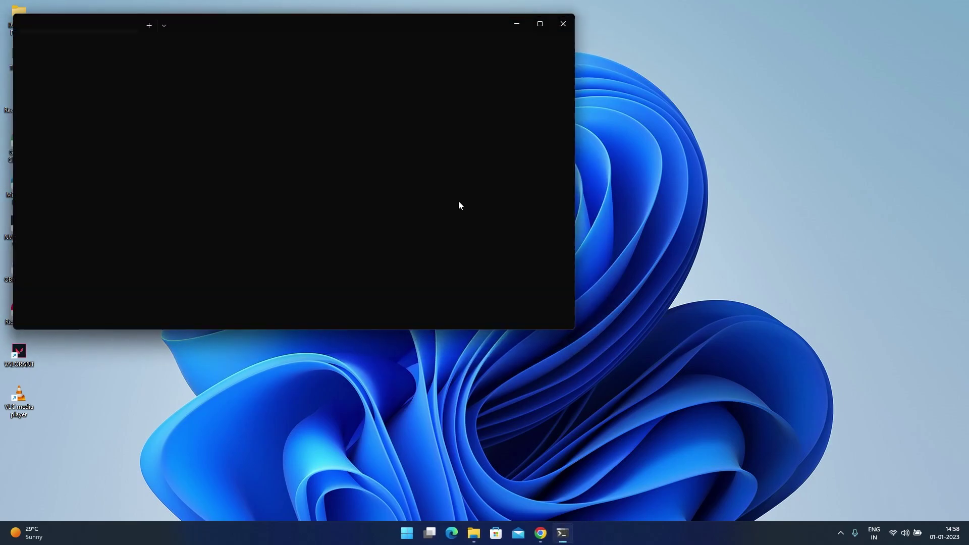
pyautogui.moveTo(419, 28); pyautogui.dragTo(651, 143)
pyautogui.write('java -version')
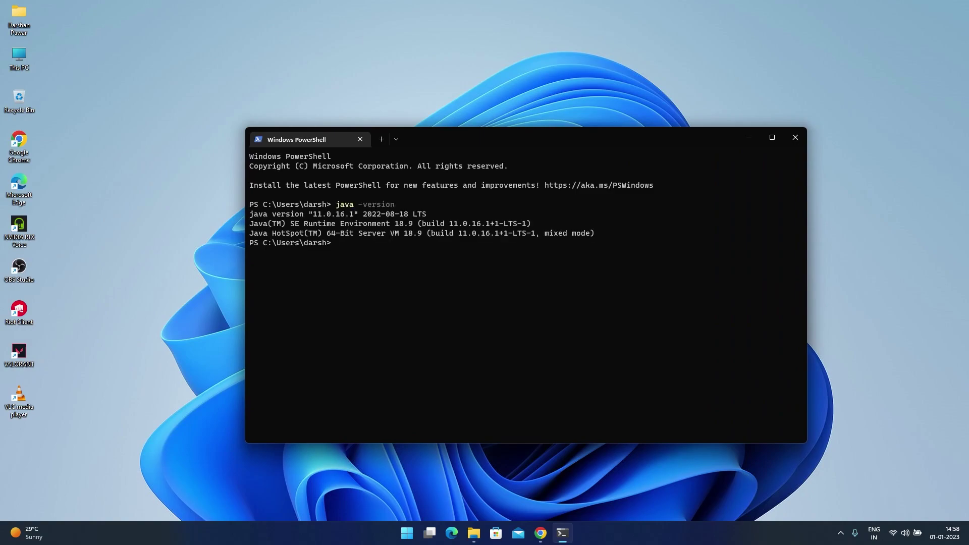
pyautogui.moveTo(313, 215); pyautogui.dragTo(348, 220)
pyautogui.click(795, 138)
pyautogui.rightClick(549, 192)
pyautogui.click(572, 238)
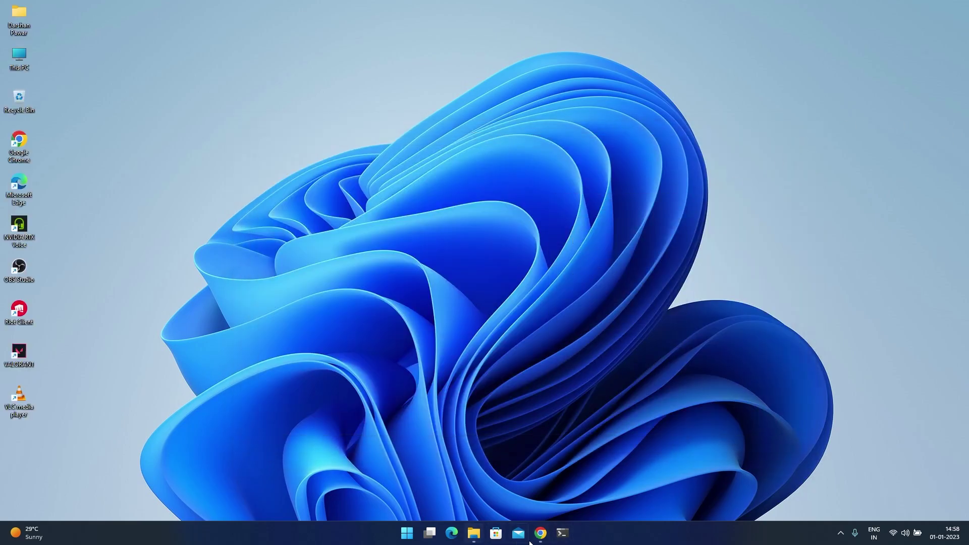
# - Return to the Todoist checklist in the browser and mark the Java JDK 11 sub-task as complete
pyautogui.click(541, 533)
pyautogui.click(63, 9)
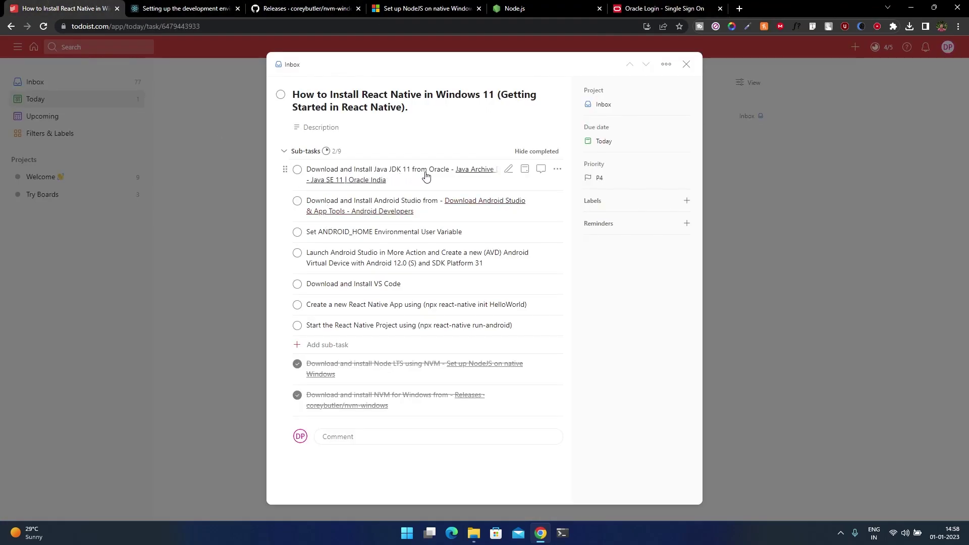
pyautogui.click(297, 169)
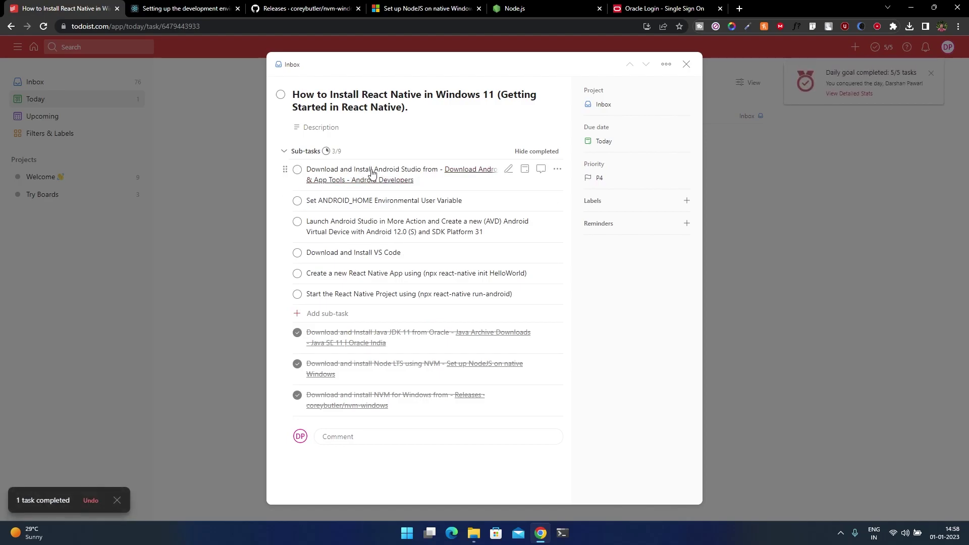
# - Open the Android Studio download link in the React Native environment setup guide, after highlighting the Install Android Studio section heading
pyautogui.click(740, 9)
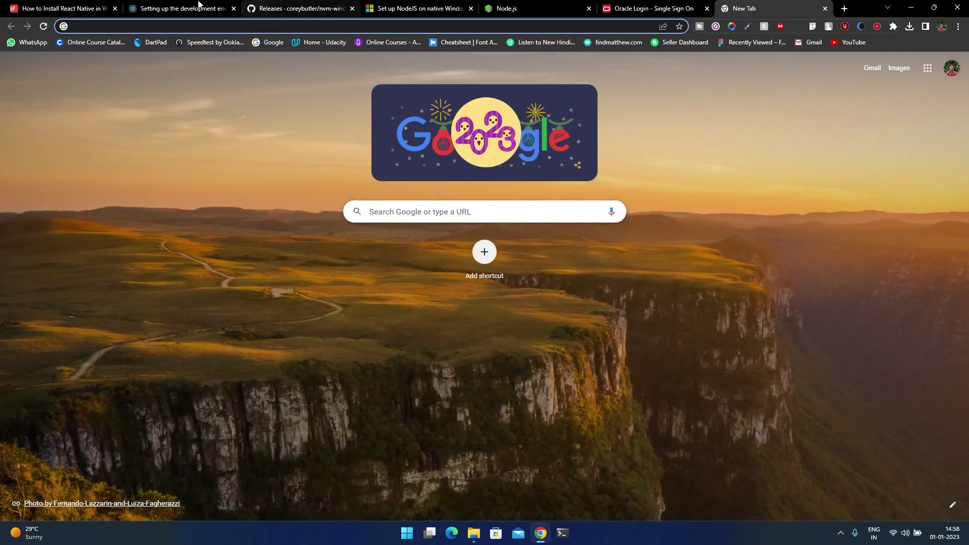
pyautogui.click(166, 8)
pyautogui.scroll(1, 310, 131)
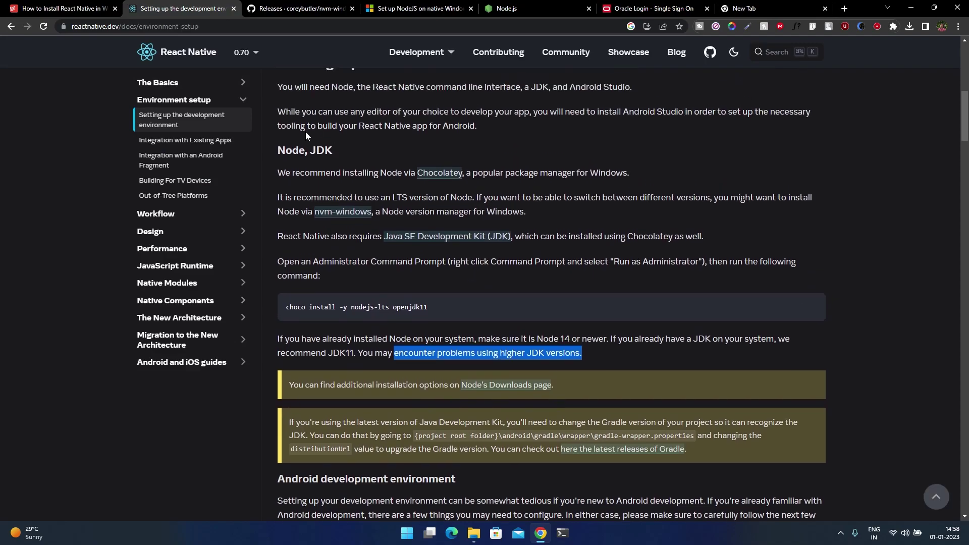
pyautogui.moveTo(279, 148); pyautogui.dragTo(352, 158)
pyautogui.scroll(-2, 353, 156)
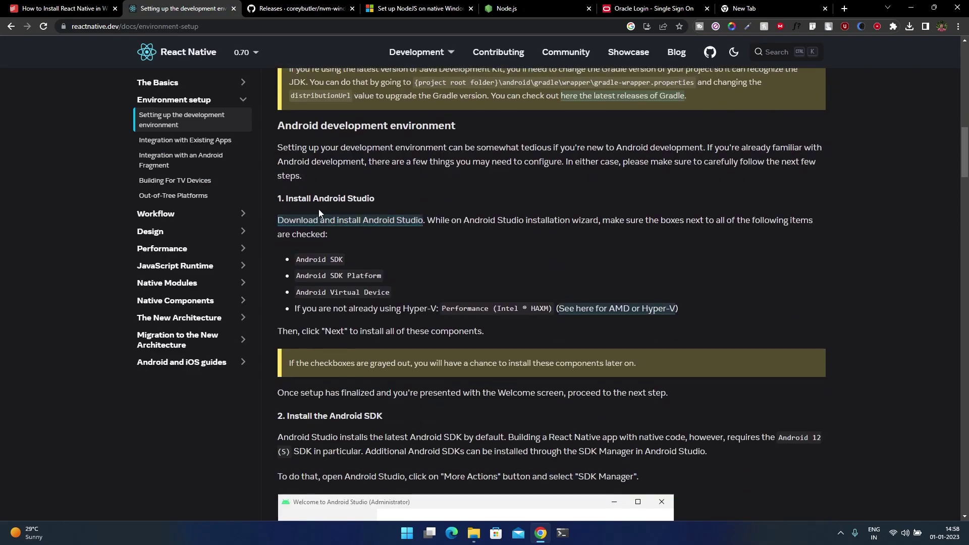
pyautogui.moveTo(295, 200); pyautogui.dragTo(401, 202)
pyautogui.click(473, 200)
pyautogui.click(383, 221)
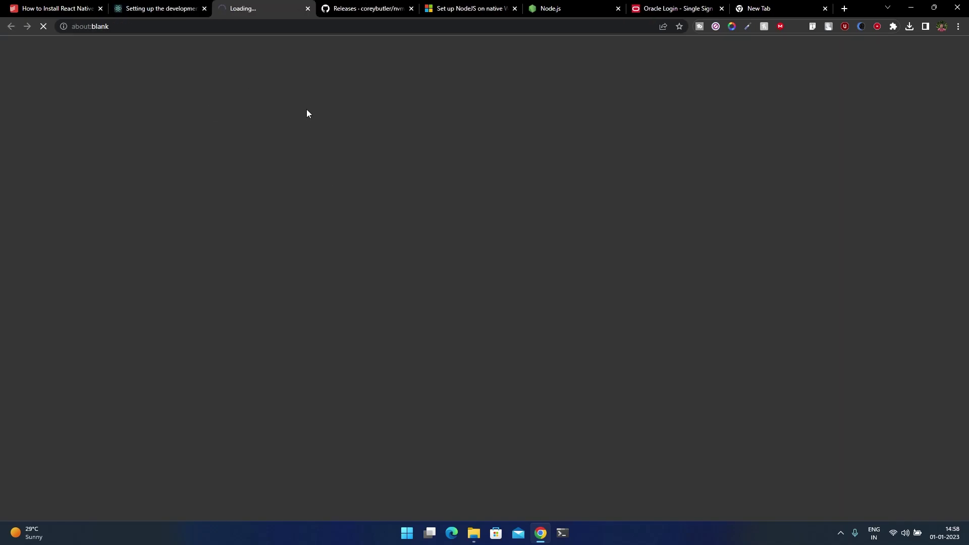
# - Search Google for "android studio", open the Android Developers download page, and compare it with the page opened from the guide
pyautogui.click(802, 9)
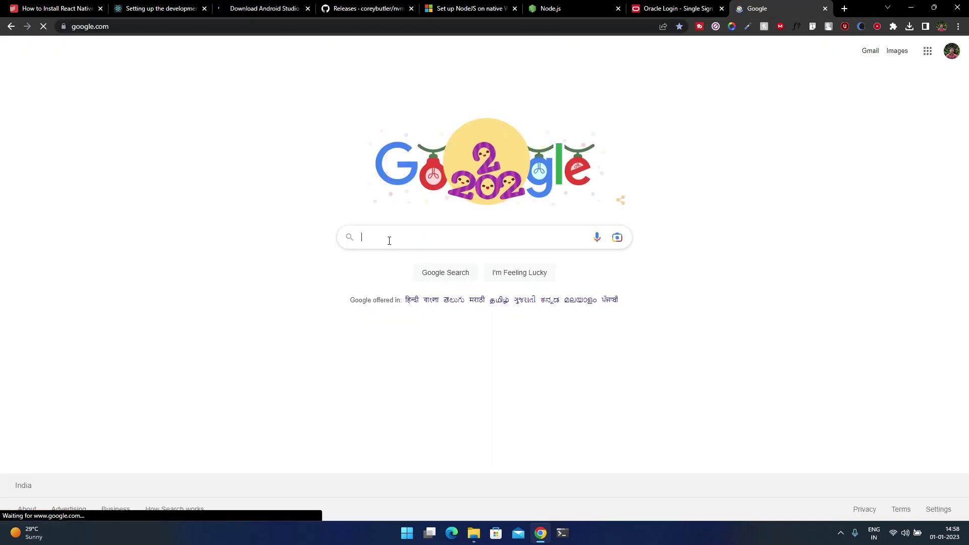
pyautogui.write('android st')
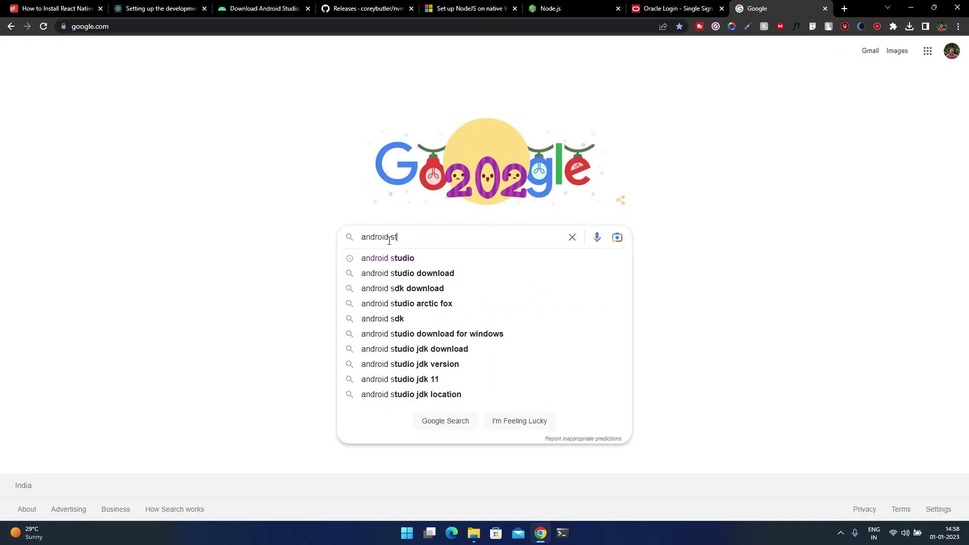
pyautogui.write('udio')
pyautogui.press('Return')
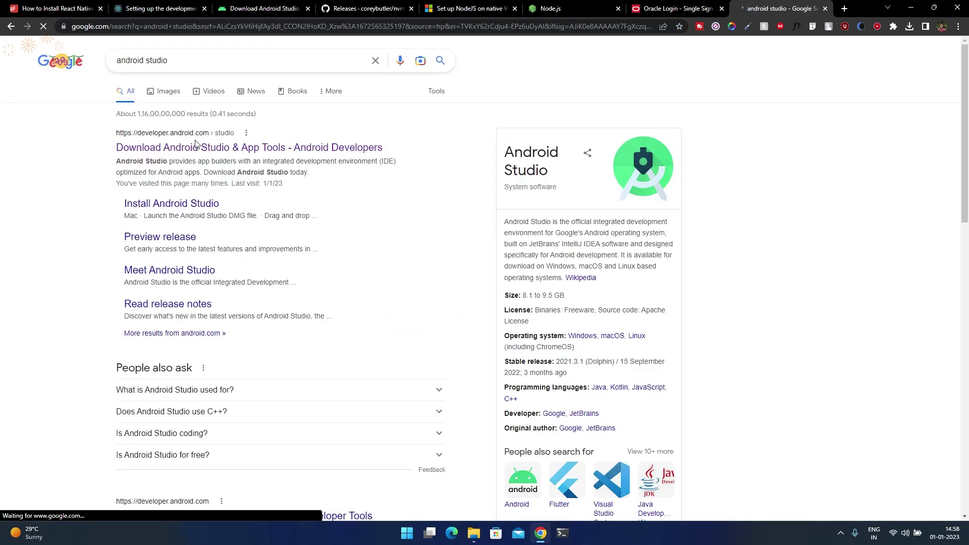
pyautogui.click(191, 148)
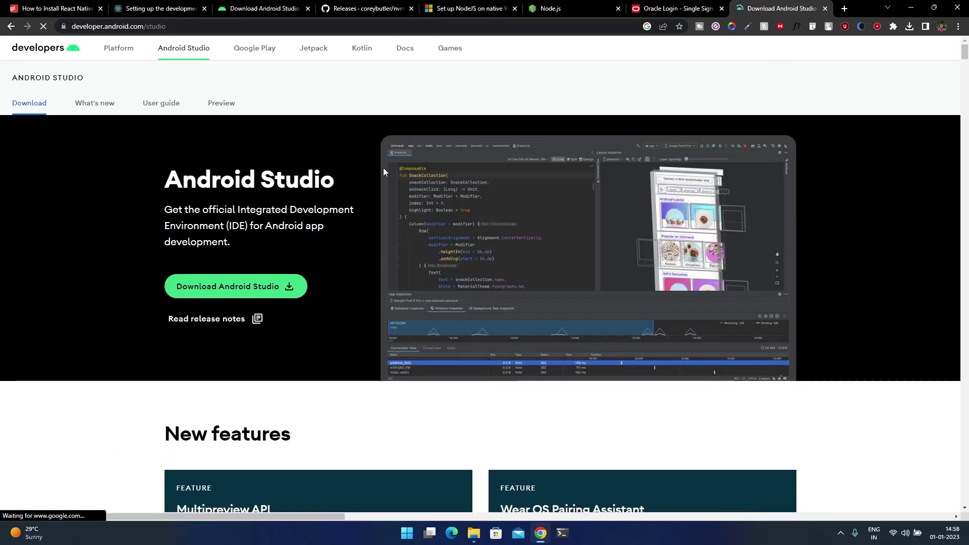
pyautogui.click(262, 8)
pyautogui.click(757, 8)
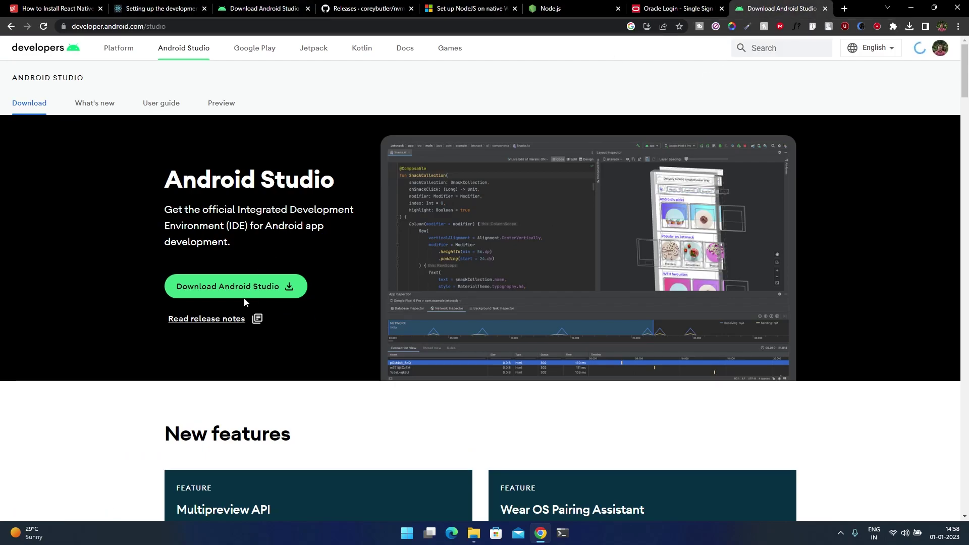
# - Start downloading Android Studio Dolphin 2021.3.1 Patch 1 for Windows with the terms accepted, and cancel the download
pyautogui.click(214, 291)
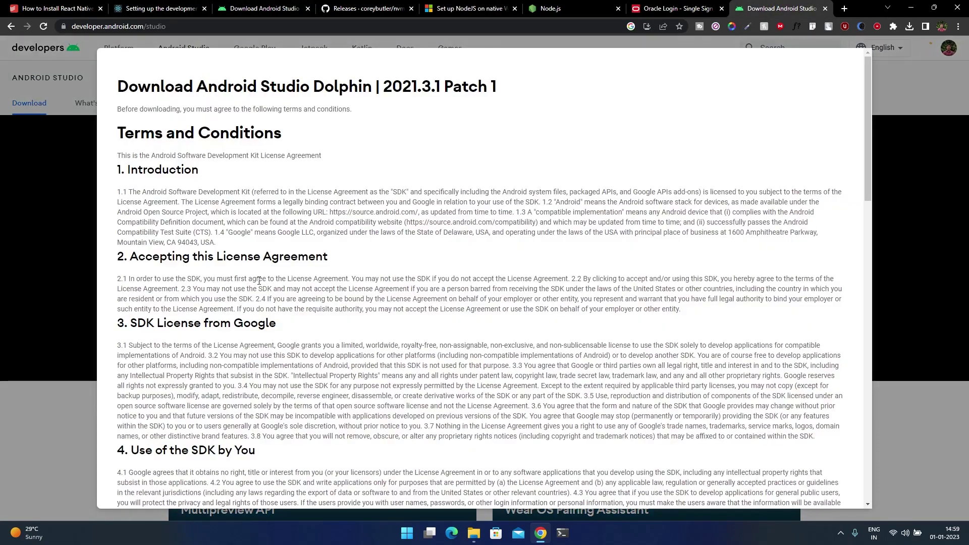
pyautogui.scroll(-10, 263, 294)
pyautogui.scroll(-4, 262, 294)
pyautogui.click(122, 420)
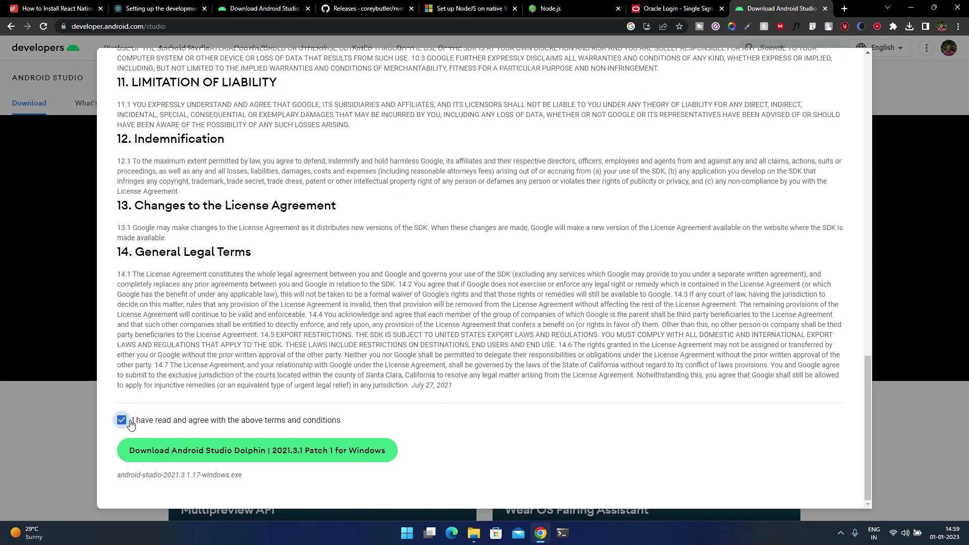
pyautogui.click(252, 451)
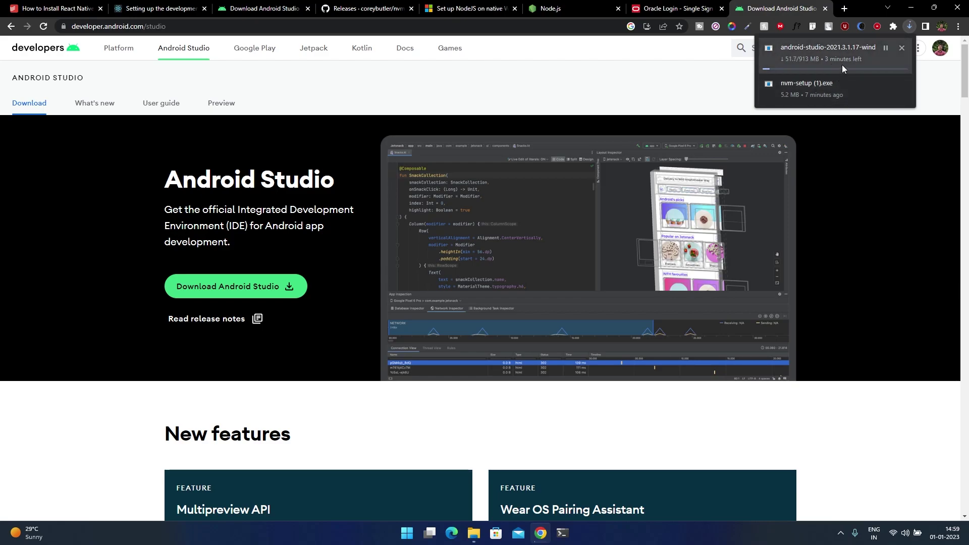
pyautogui.click(902, 48)
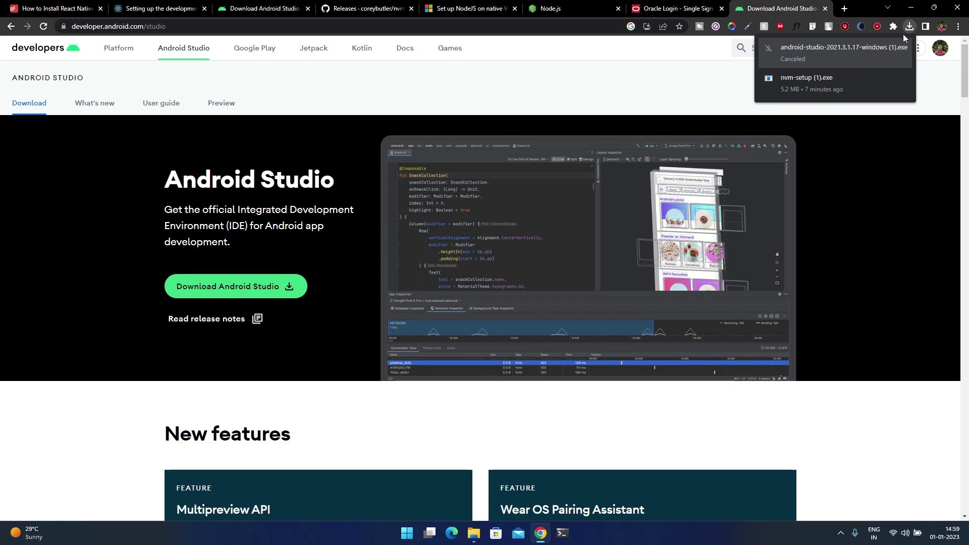
# - Refresh the Downloads folder in File Explorer, launch the existing android-studio-2021.3.1.17-windows.exe, and minimize the folder window
pyautogui.click(473, 533)
pyautogui.rightClick(217, 320)
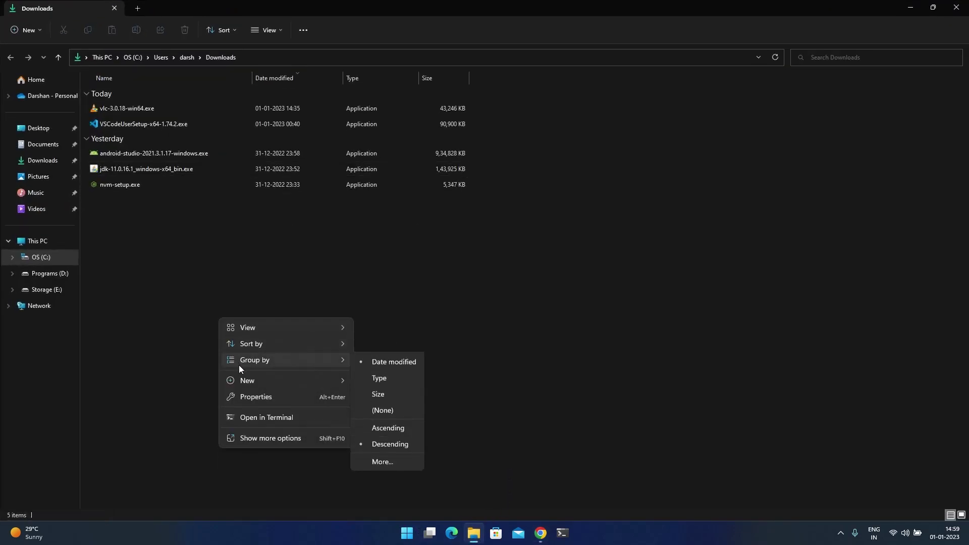
pyautogui.click(271, 438)
pyautogui.click(299, 350)
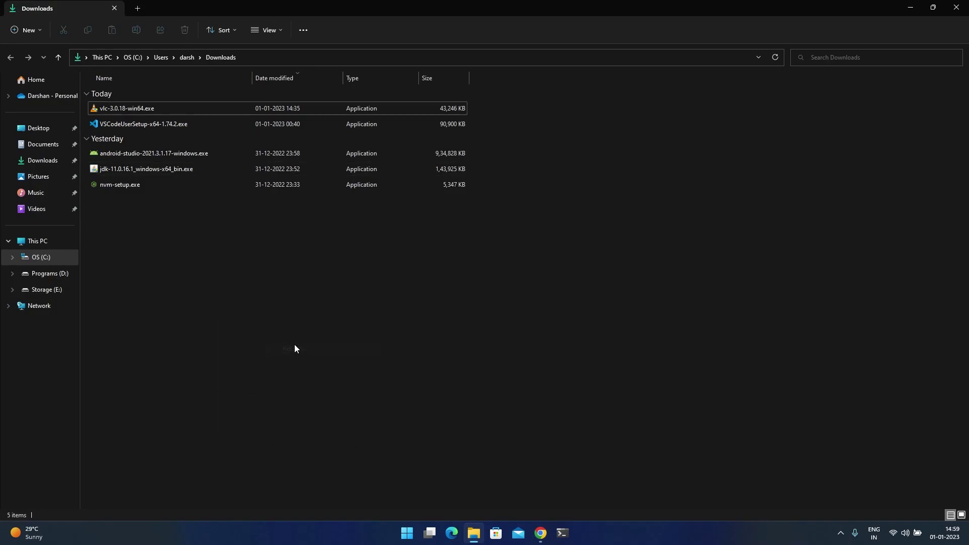
pyautogui.click(131, 153)
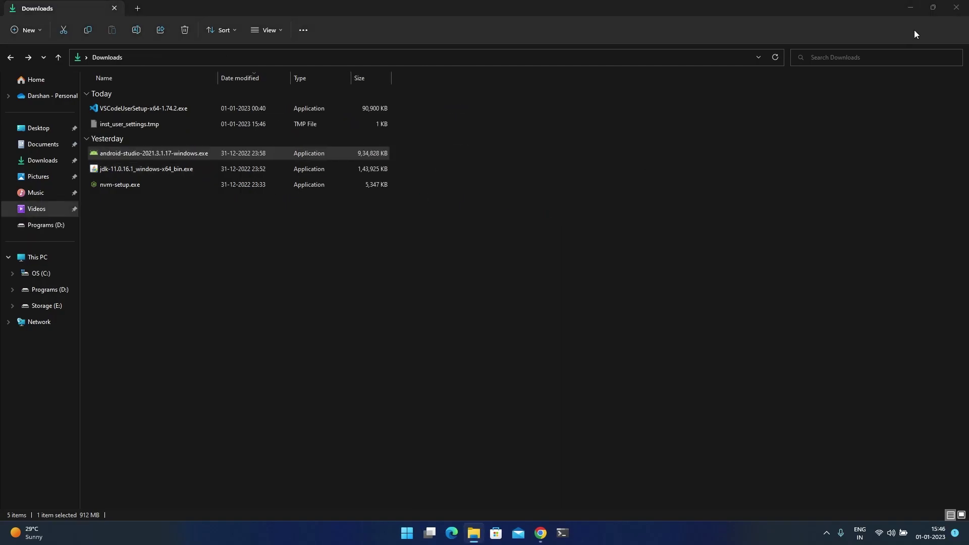
pyautogui.click(911, 7)
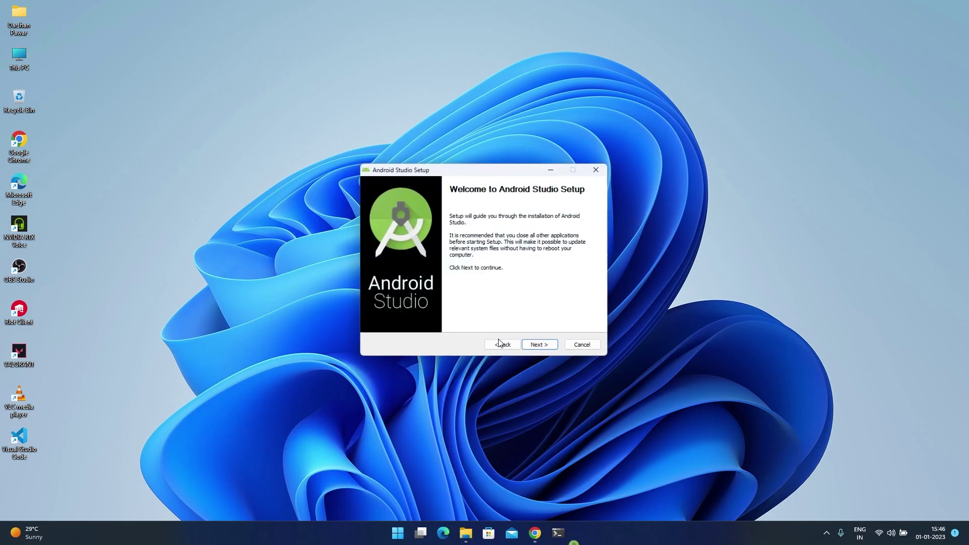
# - Start installing Android Studio with the Android Virtual Device component included, keeping the default install location and Start Menu folder
pyautogui.click(540, 346)
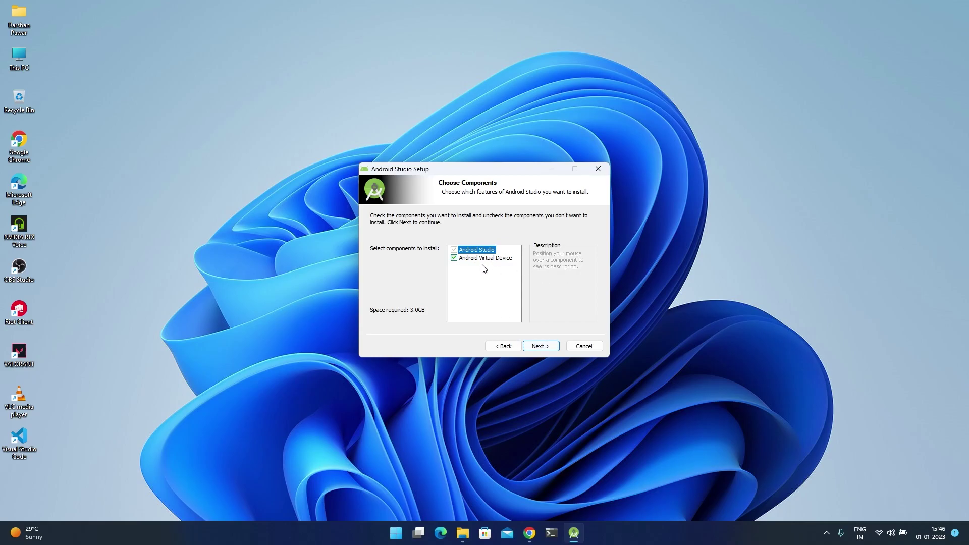
pyautogui.click(544, 346)
pyautogui.click(544, 346)
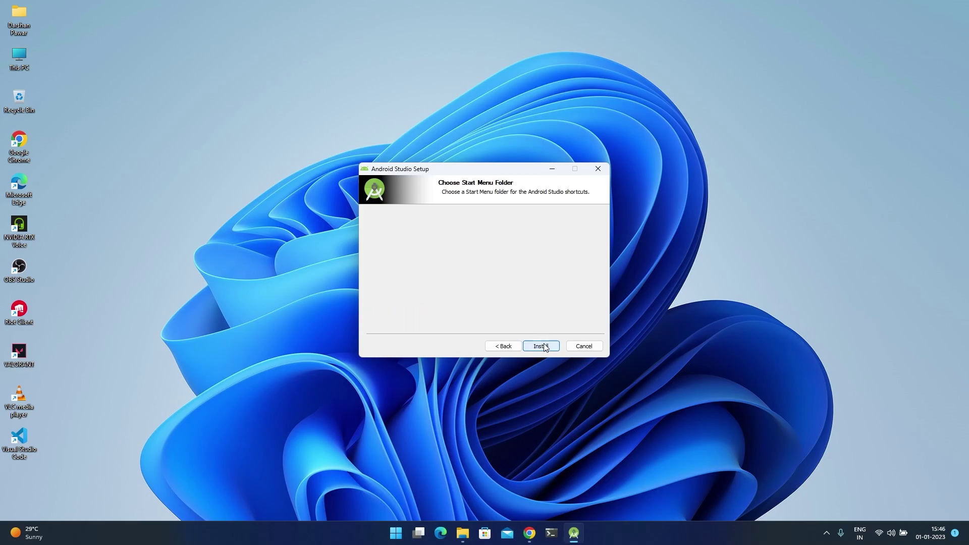
pyautogui.click(546, 348)
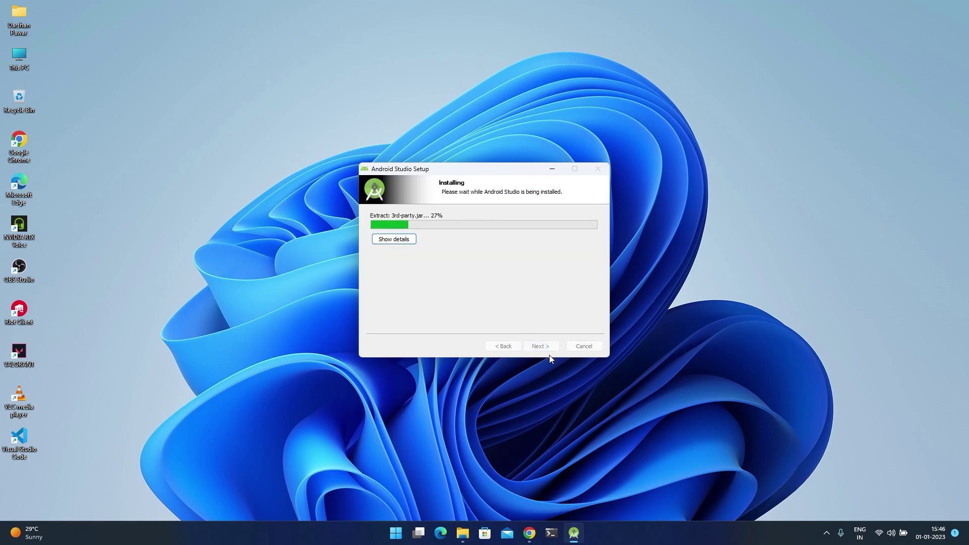
# - Review the guide's Android SDK requirements in the browser, highlighting Android 12 (S), Google APIs Intel x86 Atom System Image and Android SDK Platform 31
pyautogui.hotkey('alt', 'Tab')
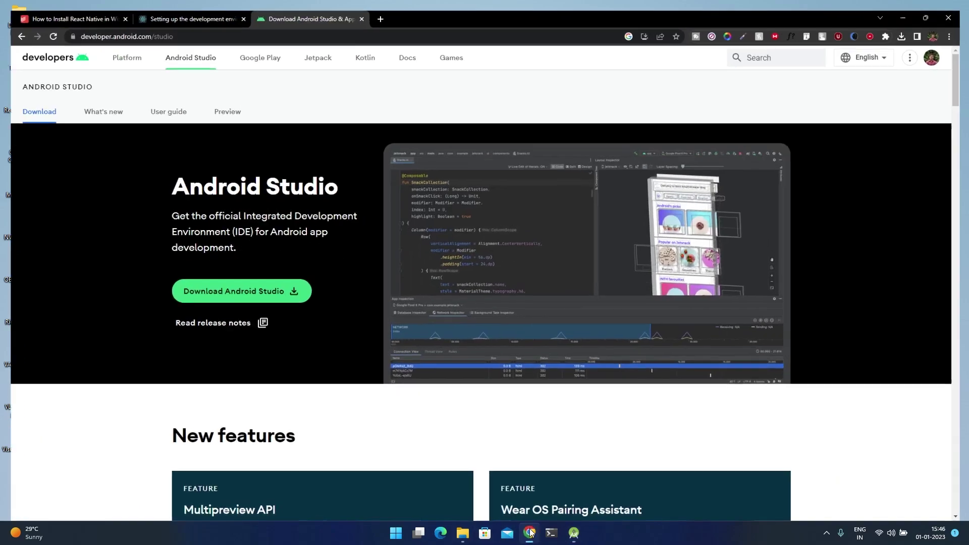
pyautogui.click(189, 11)
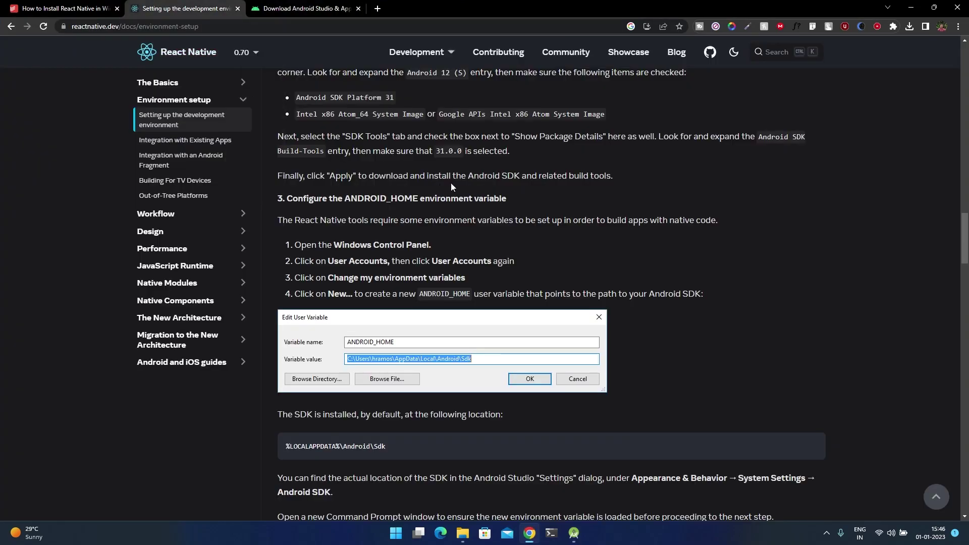
pyautogui.scroll(3, 446, 182)
pyautogui.scroll(8, 461, 188)
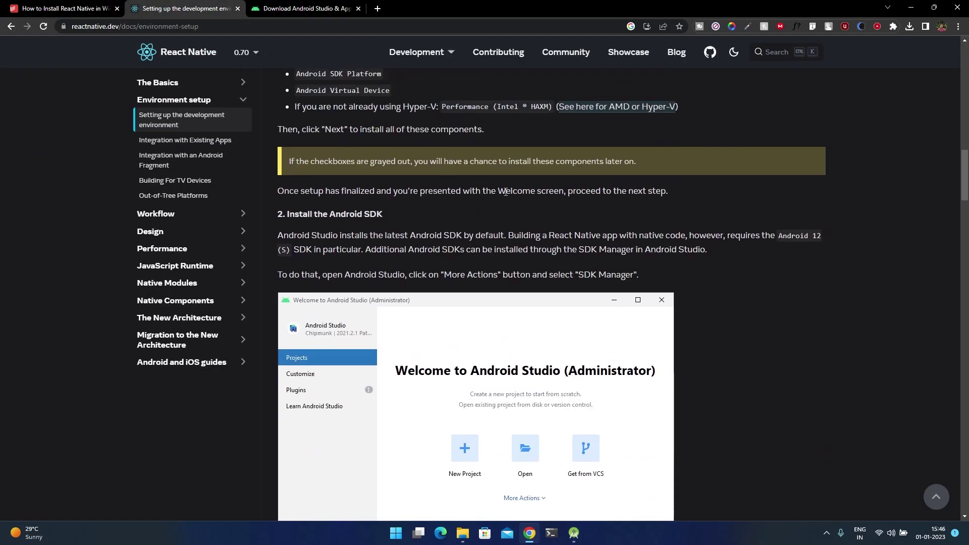
pyautogui.scroll(2, 504, 191)
pyautogui.scroll(-3, 505, 193)
pyautogui.scroll(5, 505, 193)
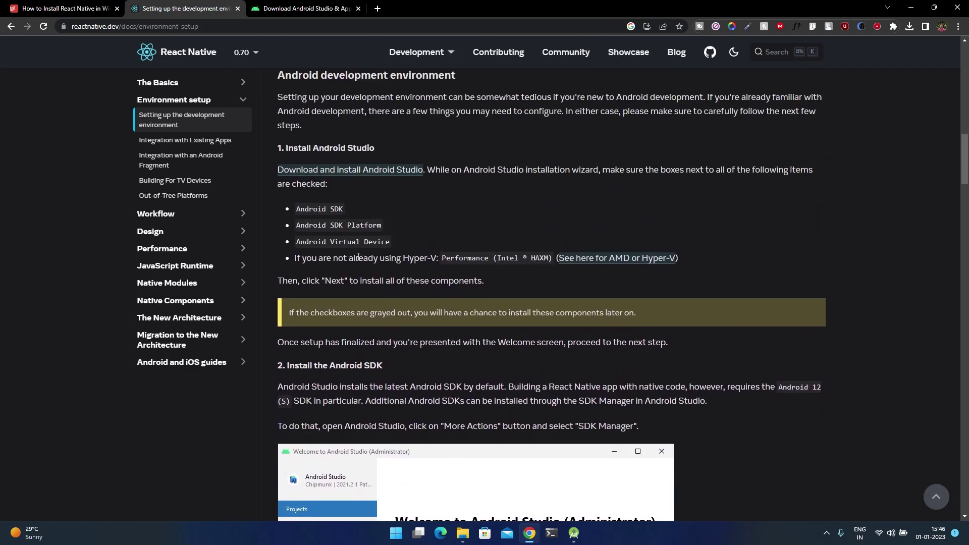
pyautogui.scroll(-10, 356, 257)
pyautogui.moveTo(407, 323); pyautogui.dragTo(467, 324)
pyautogui.moveTo(438, 367); pyautogui.dragTo(615, 371)
pyautogui.click(669, 347)
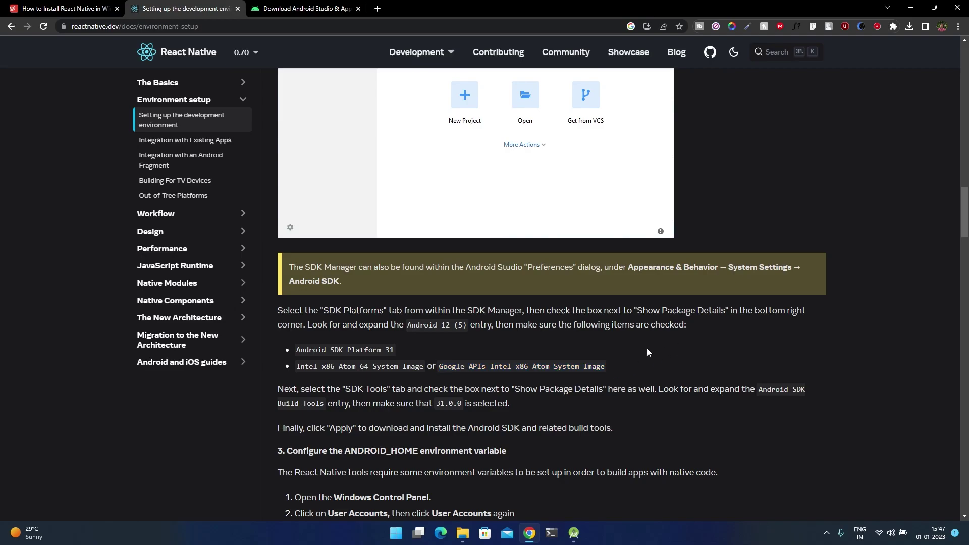
pyautogui.moveTo(298, 349); pyautogui.dragTo(400, 354)
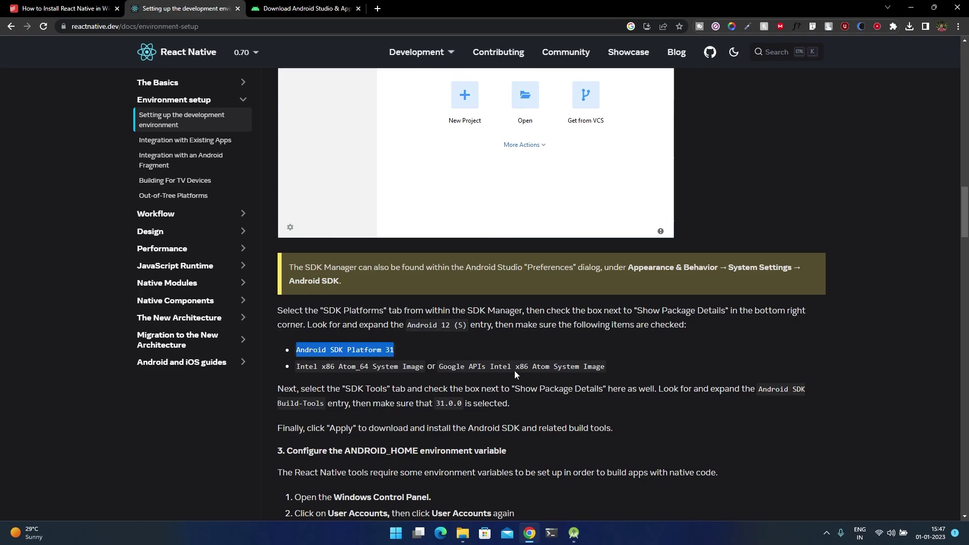
# - Minimize the browser, finish the Android Studio setup so the program launches, and decline sending usage statistics to Google
pyautogui.click(911, 8)
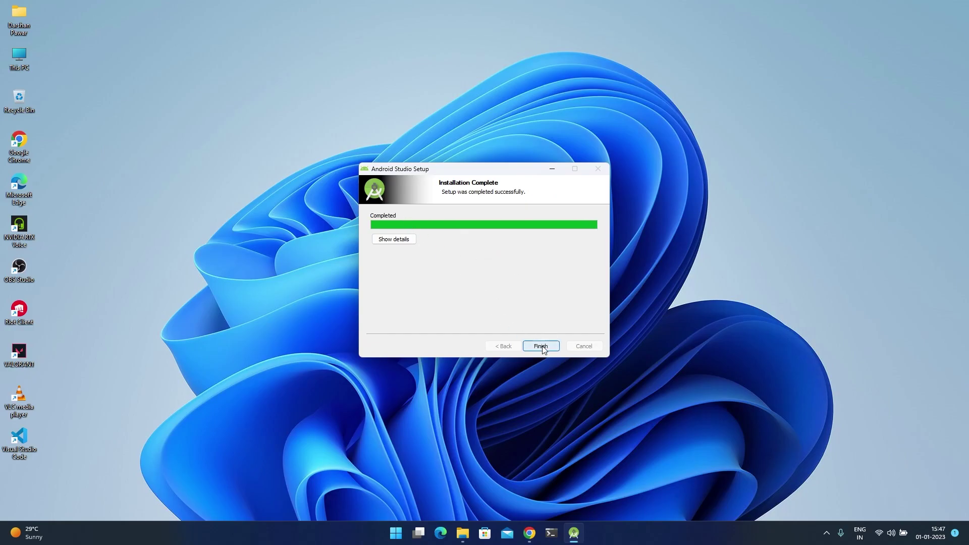
pyautogui.click(542, 347)
pyautogui.click(541, 346)
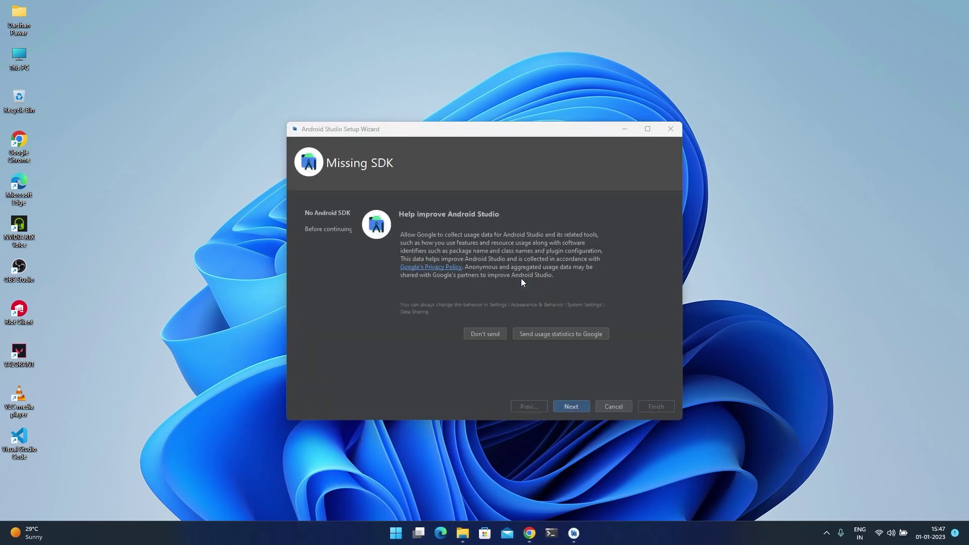
pyautogui.click(484, 334)
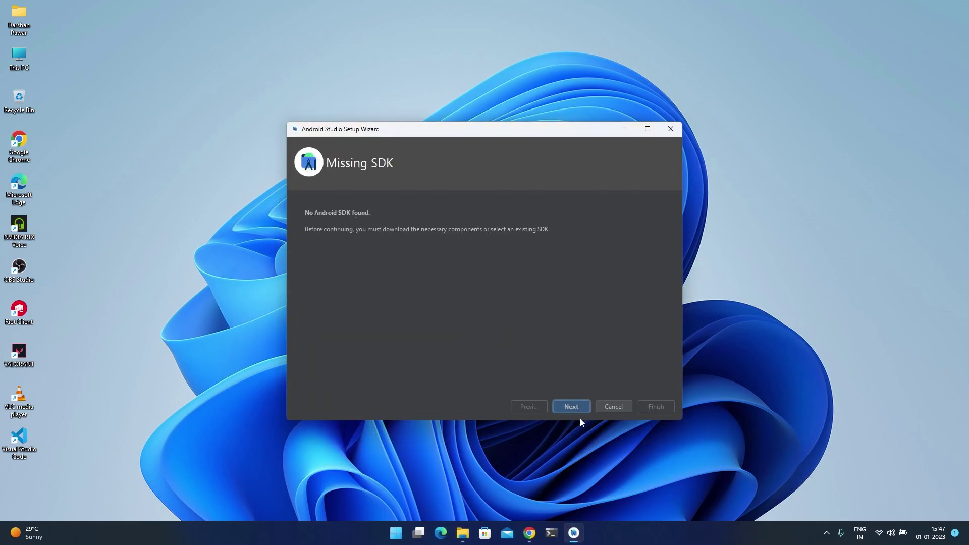
# - Install the Android SDK components with API 33: Android Tiramisu in the default SDK location, accepting the android-sdk-license, and finish the wizard
pyautogui.click(572, 405)
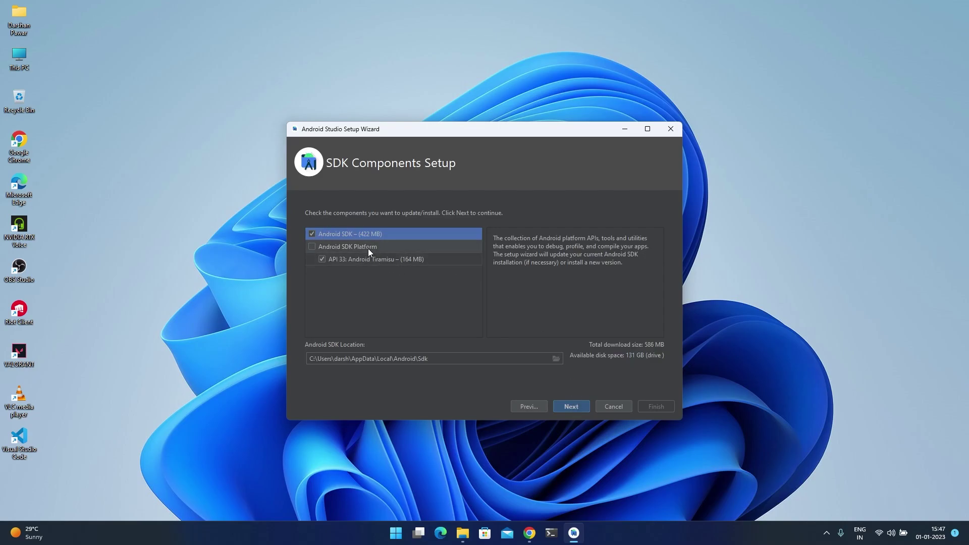
pyautogui.click(577, 407)
pyautogui.click(579, 405)
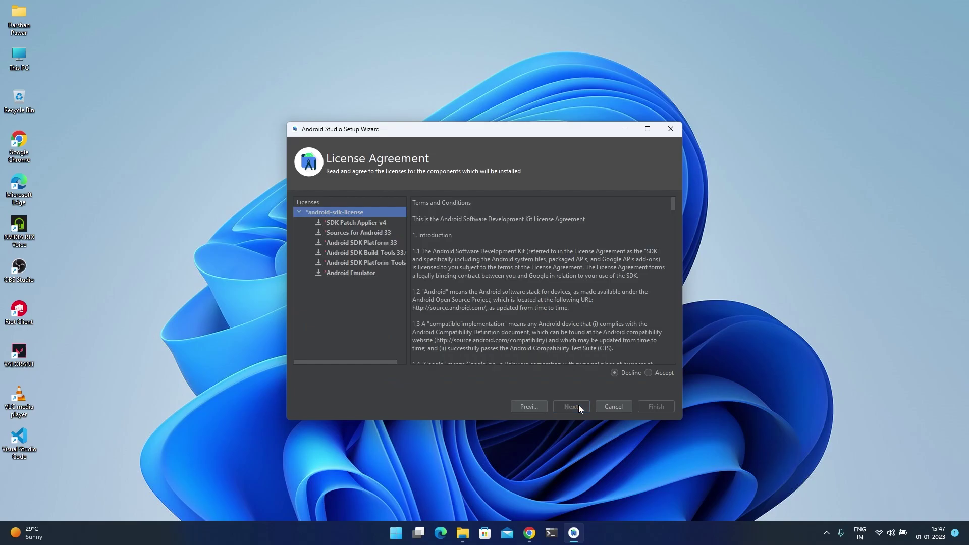
pyautogui.click(647, 373)
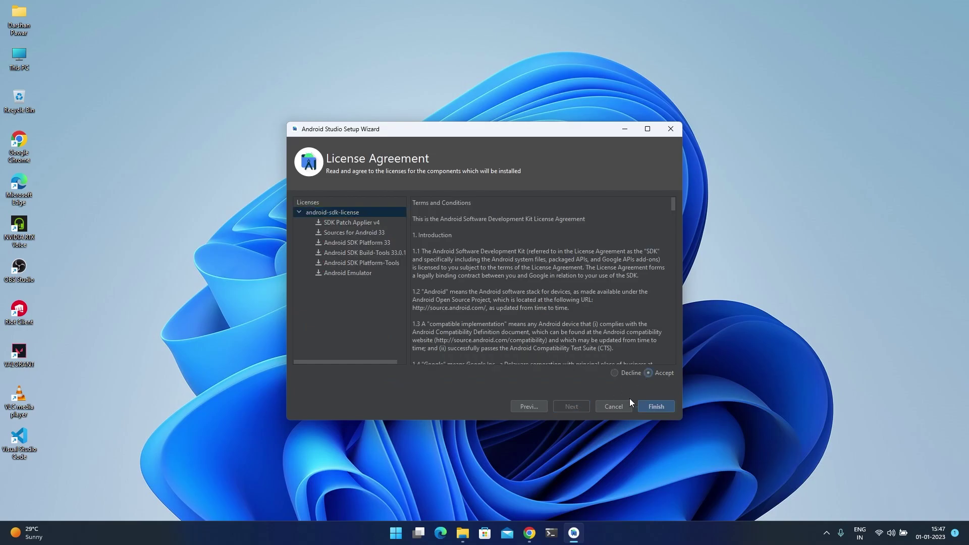
pyautogui.click(656, 406)
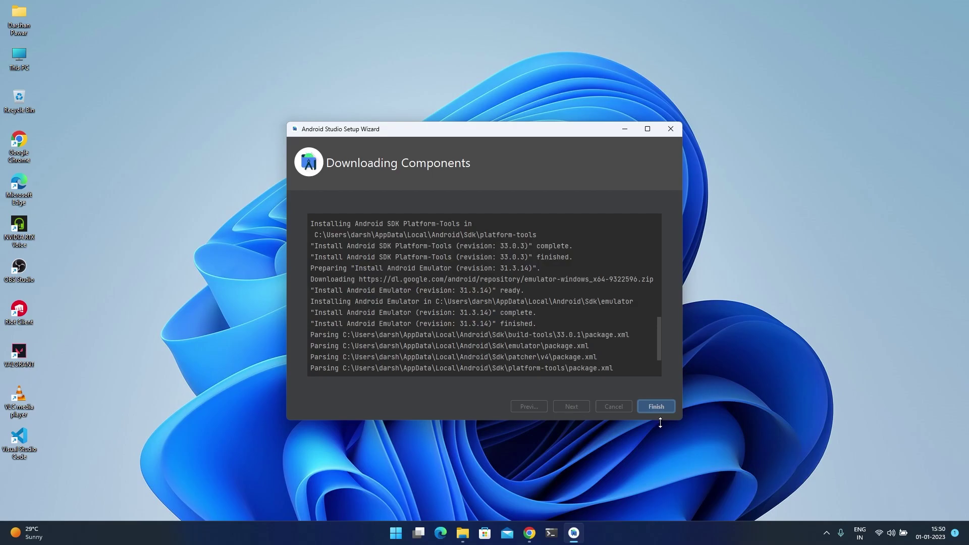
pyautogui.click(657, 405)
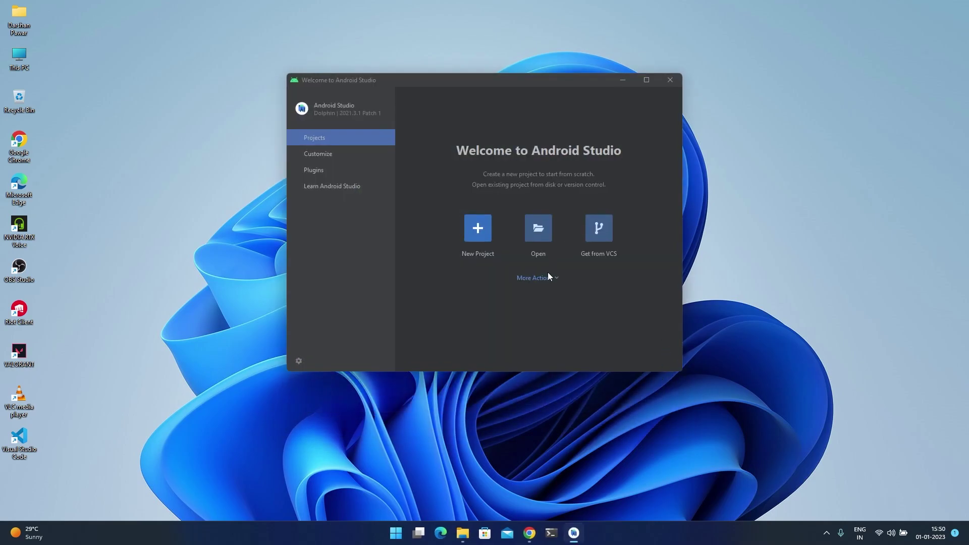
# - Open the SDK Manager with package details shown and select Android SDK Platform 31 under Android 12.0 (S)
pyautogui.click(548, 279)
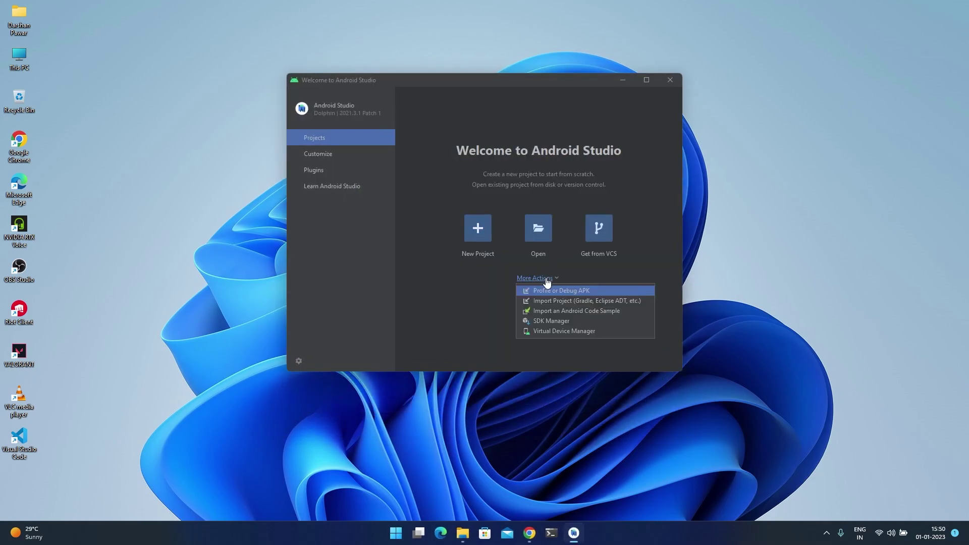
pyautogui.click(588, 324)
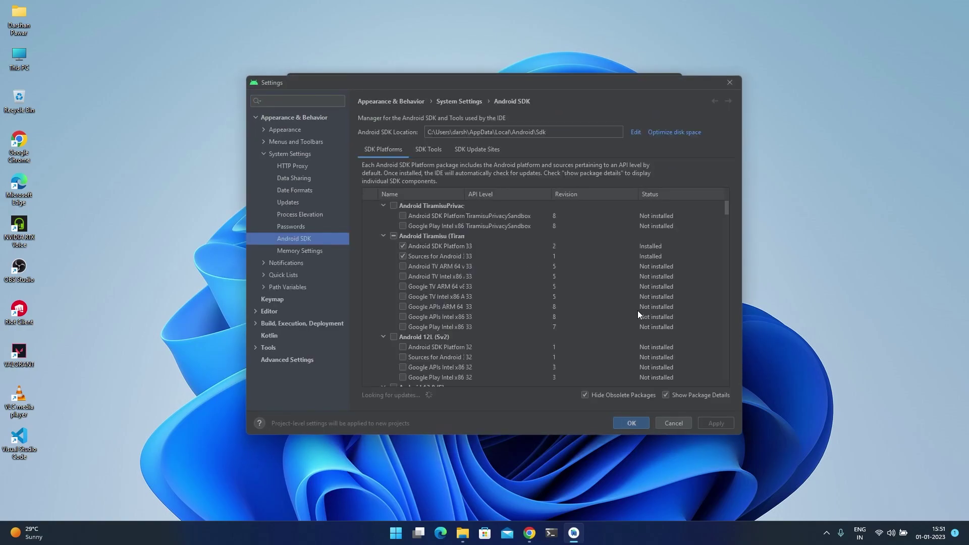
pyautogui.click(666, 395)
pyautogui.click(665, 395)
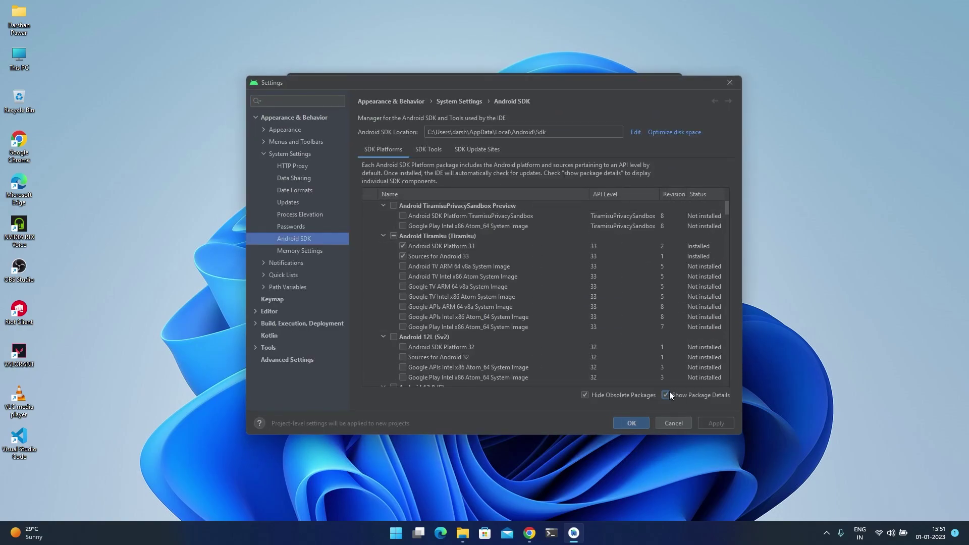
pyautogui.scroll(-4, 437, 245)
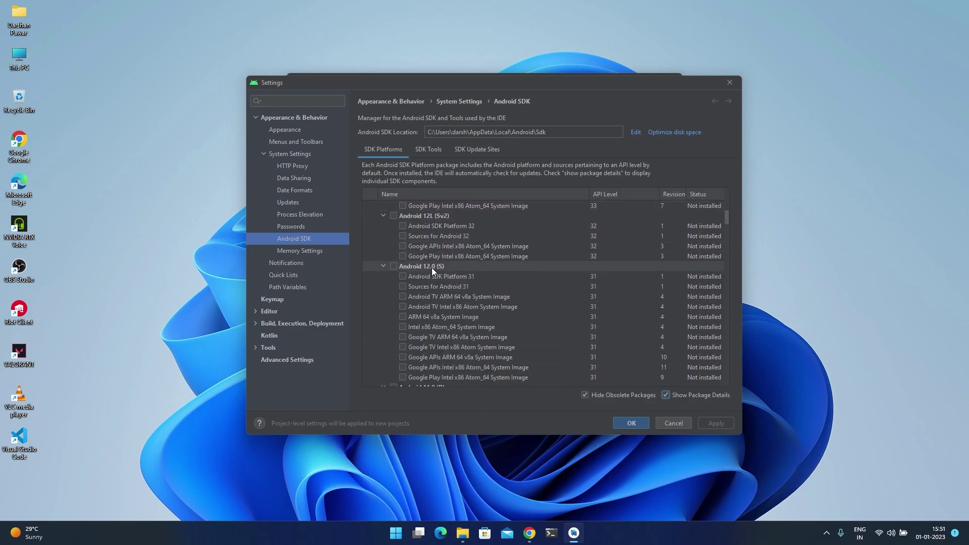
pyautogui.click(402, 276)
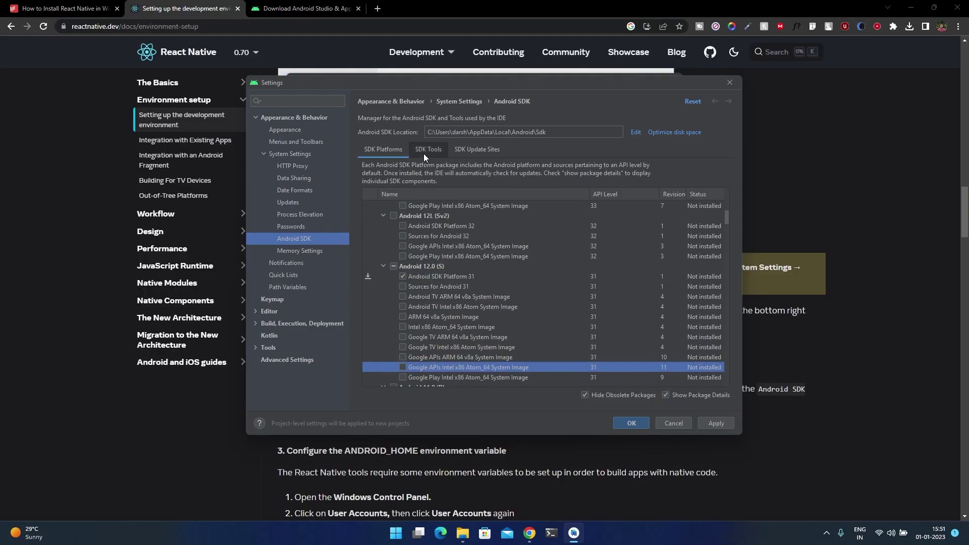
# - Under Android SDK Build-Tools, select version 31.0.0 and deselect version 33.0.1
pyautogui.click(427, 150)
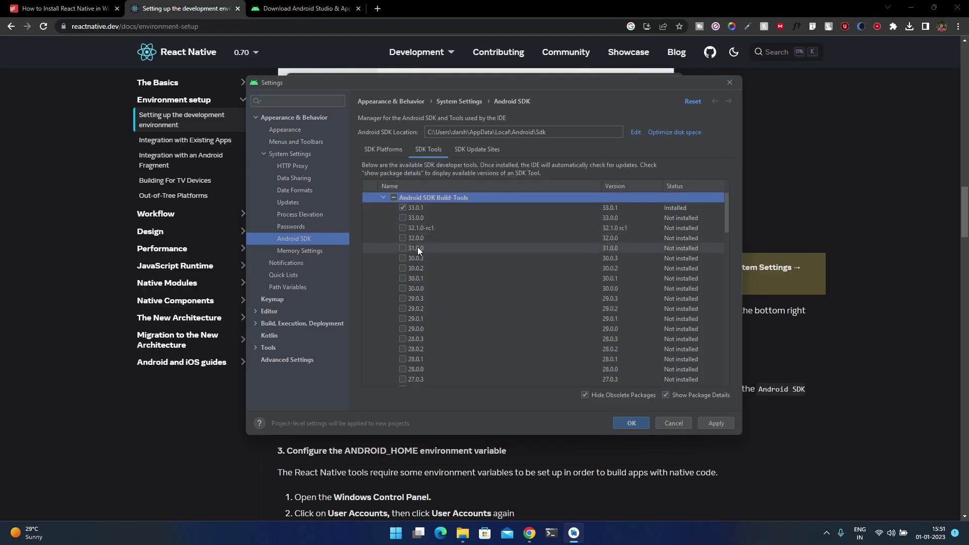
pyautogui.click(402, 248)
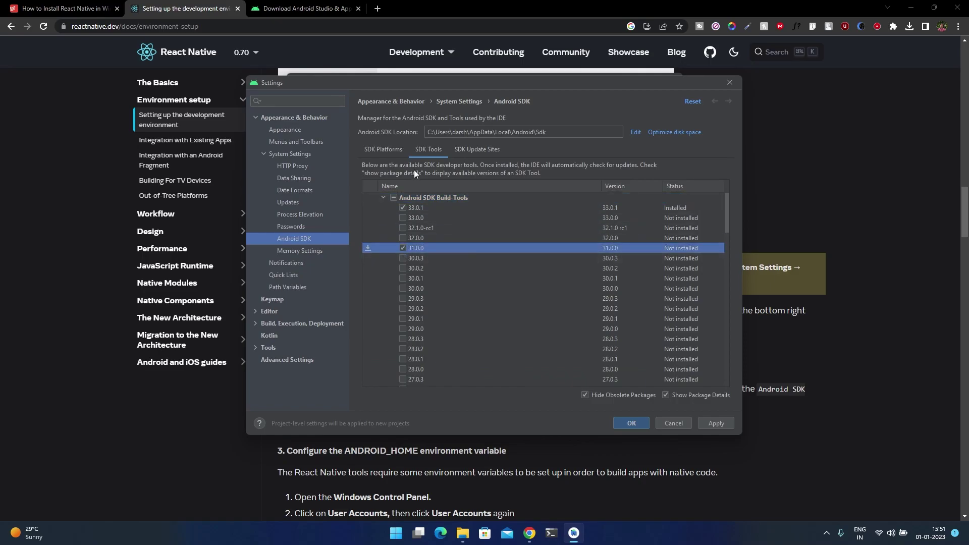
pyautogui.click(403, 207)
# - Return to the SDK platforms and select Google Play Intel x86 Atom_64 System Image under Android 12.0 (S)
pyautogui.click(386, 150)
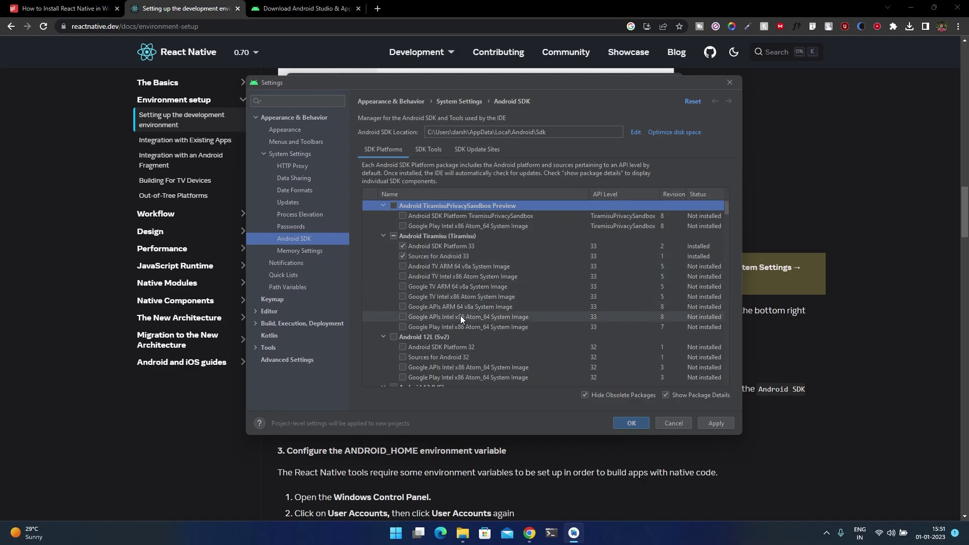
pyautogui.scroll(-6, 460, 316)
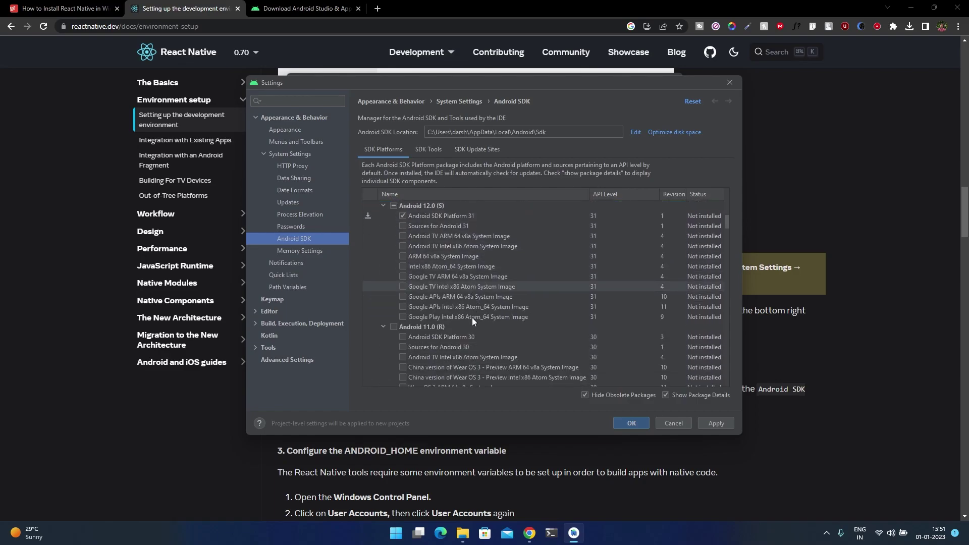
pyautogui.click(403, 317)
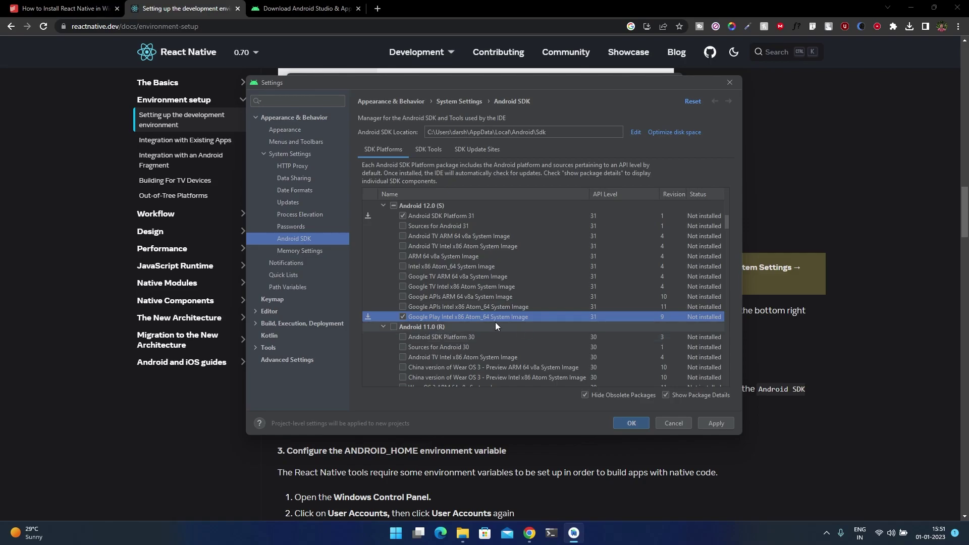
# - Apply the SDK changes, accept the android-sdk-arm-dbt-license to start the component installation, and minimize the browser
pyautogui.click(432, 148)
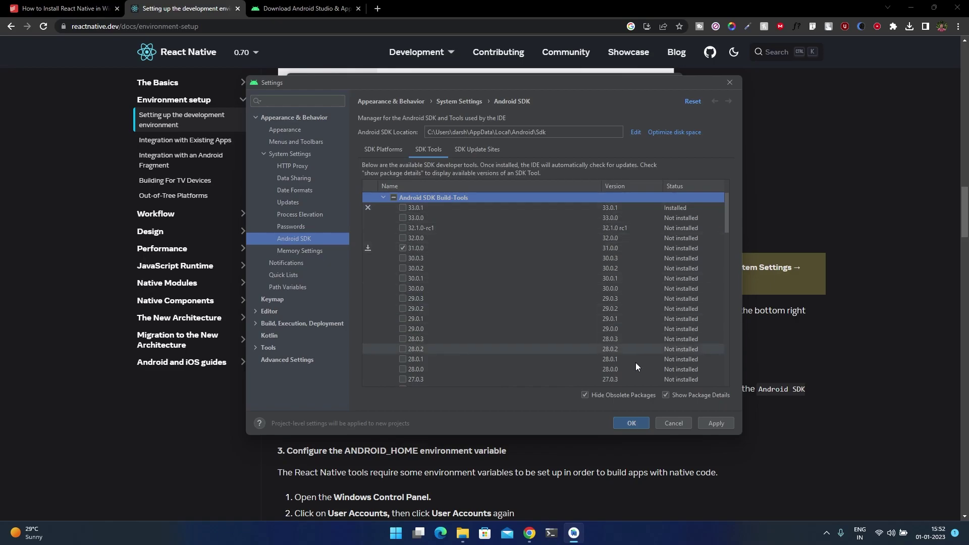
pyautogui.click(716, 424)
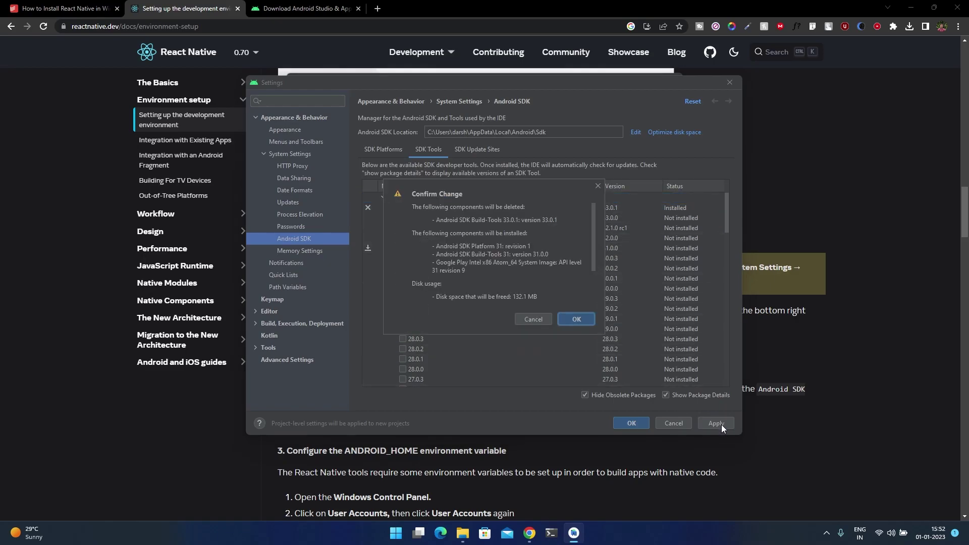
pyautogui.click(583, 319)
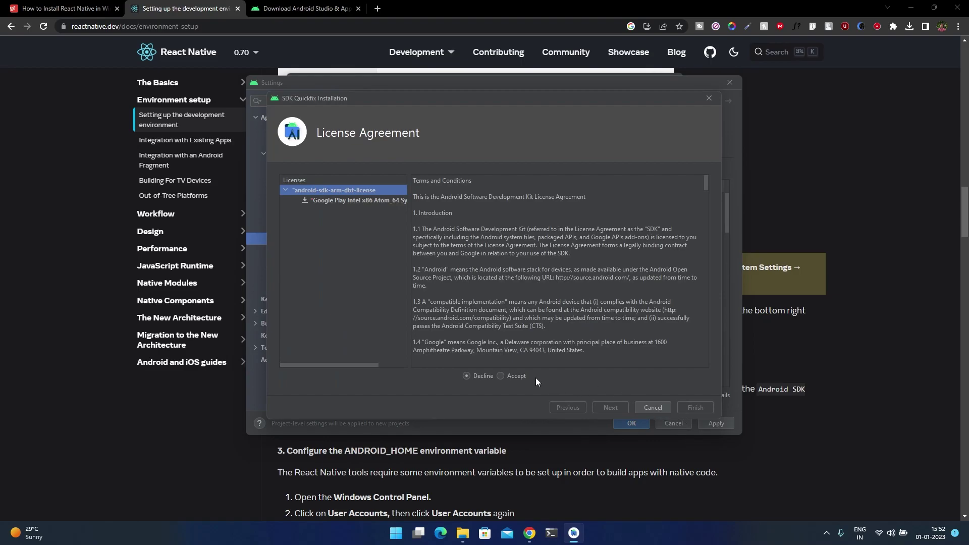
pyautogui.click(508, 375)
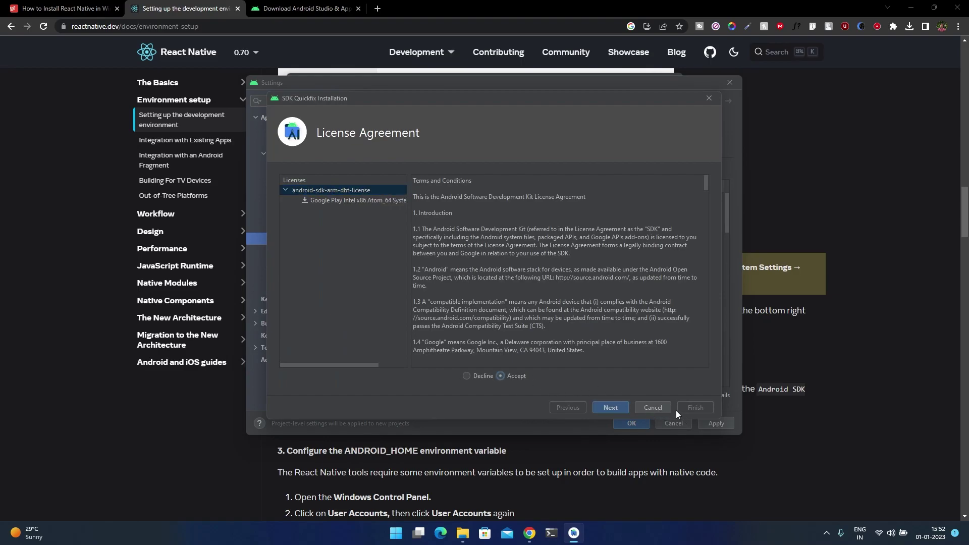
pyautogui.click(617, 407)
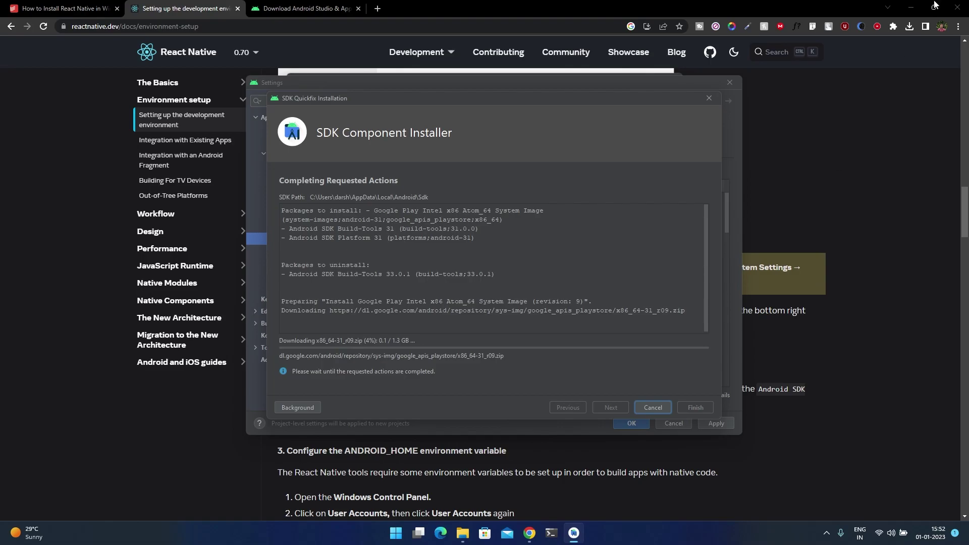
pyautogui.click(911, 6)
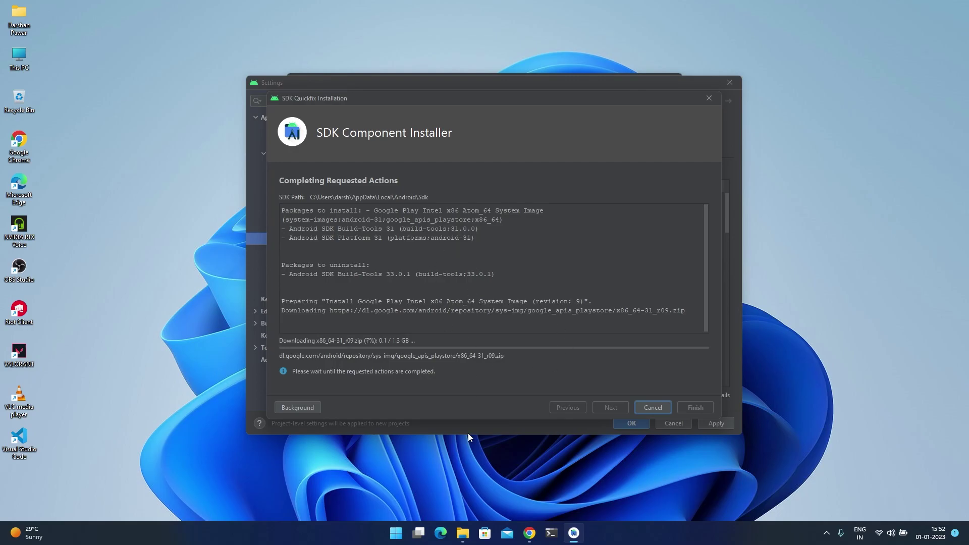
# - In the browser's Todoist checklist, complete the Android Studio installation and Android Virtual Device sub-tasks
pyautogui.click(529, 532)
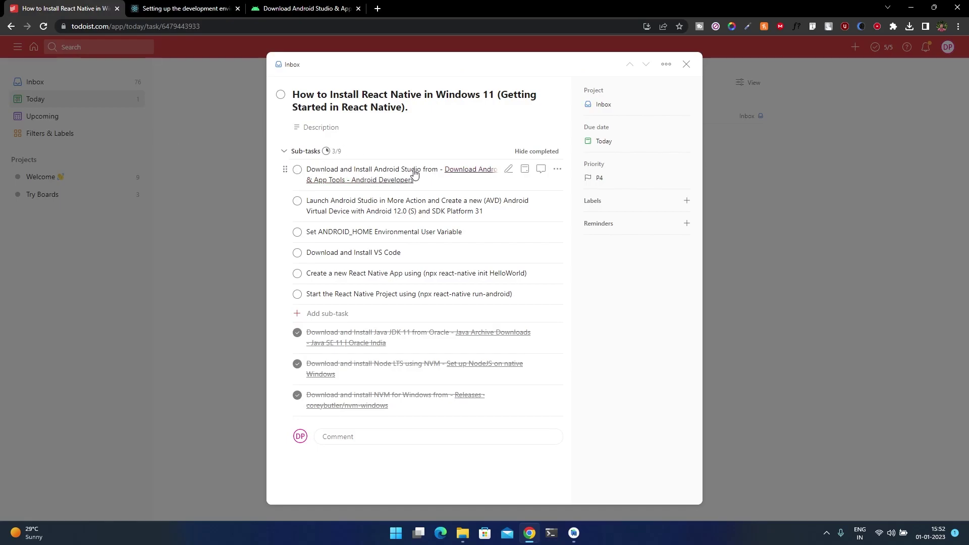
pyautogui.click(297, 171)
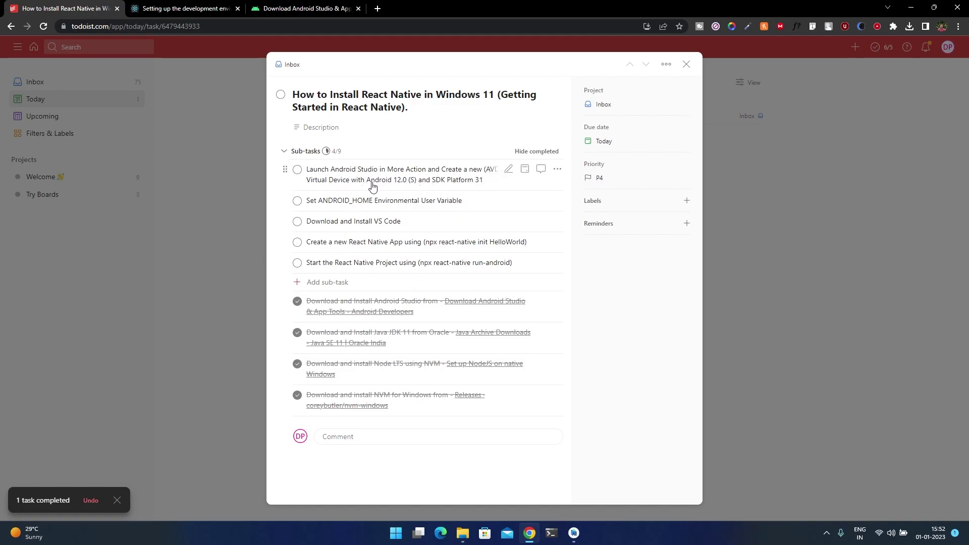
pyautogui.click(298, 169)
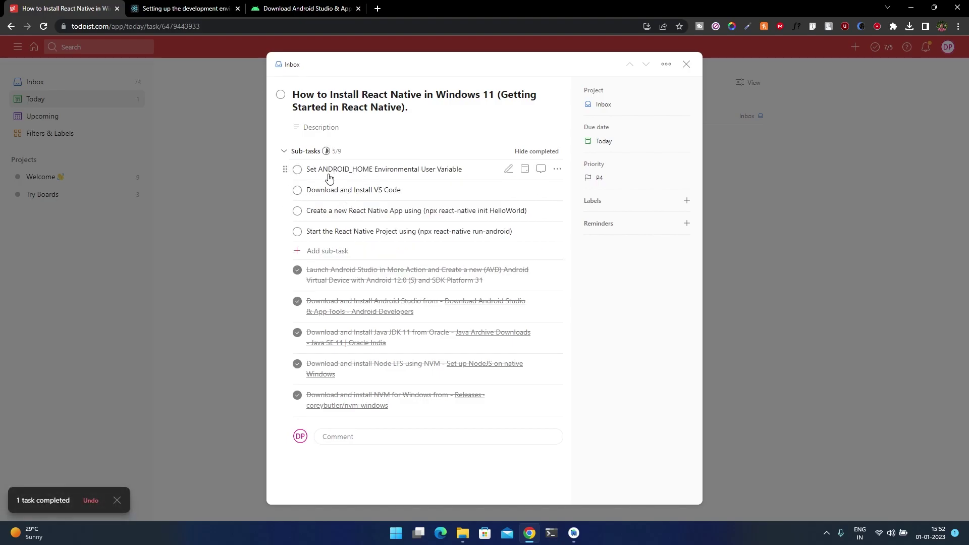
# - Consult the React Native guide's ANDROID_HOME section, open the Windows Environment Variables dialog from System Properties, and minimize the browser
pyautogui.click(180, 9)
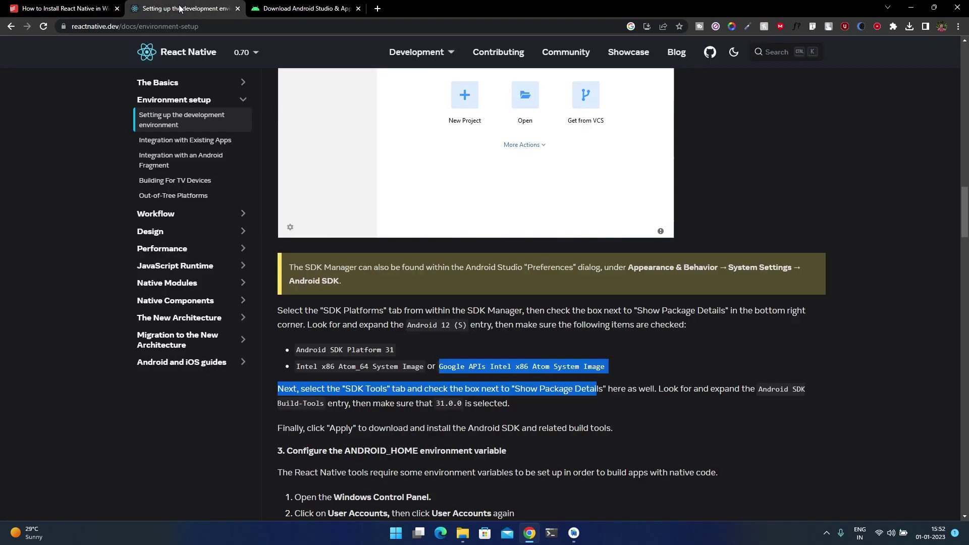
pyautogui.scroll(-6, 453, 350)
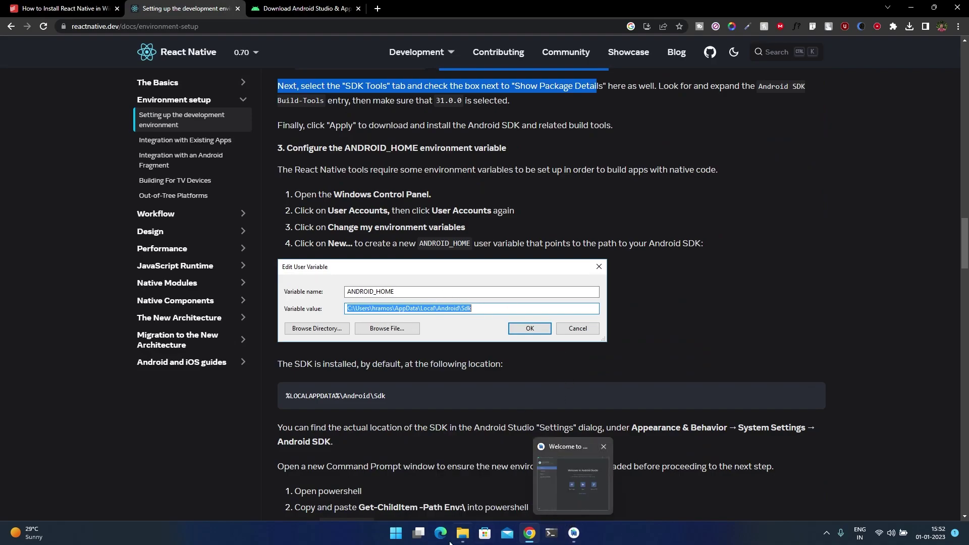
pyautogui.click(396, 533)
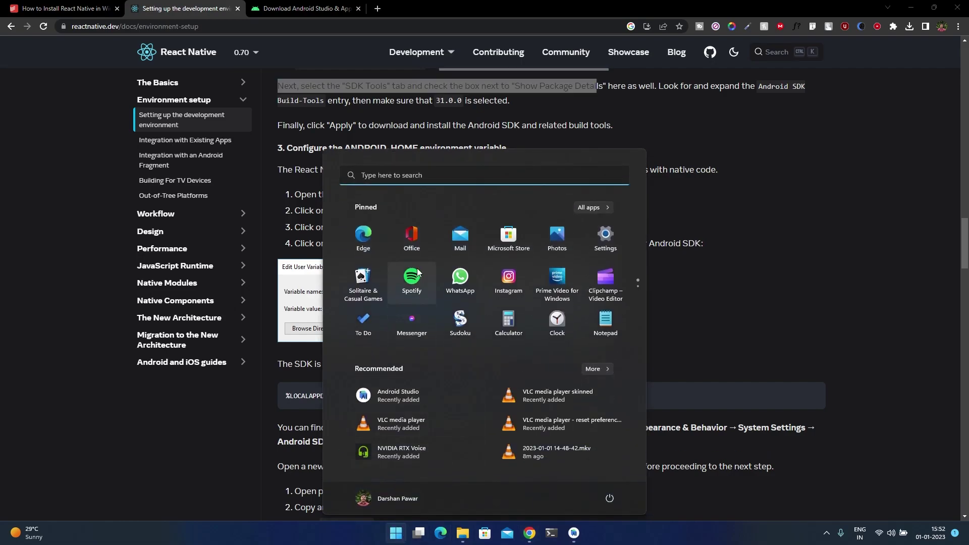
pyautogui.write('edit the system environment variables')
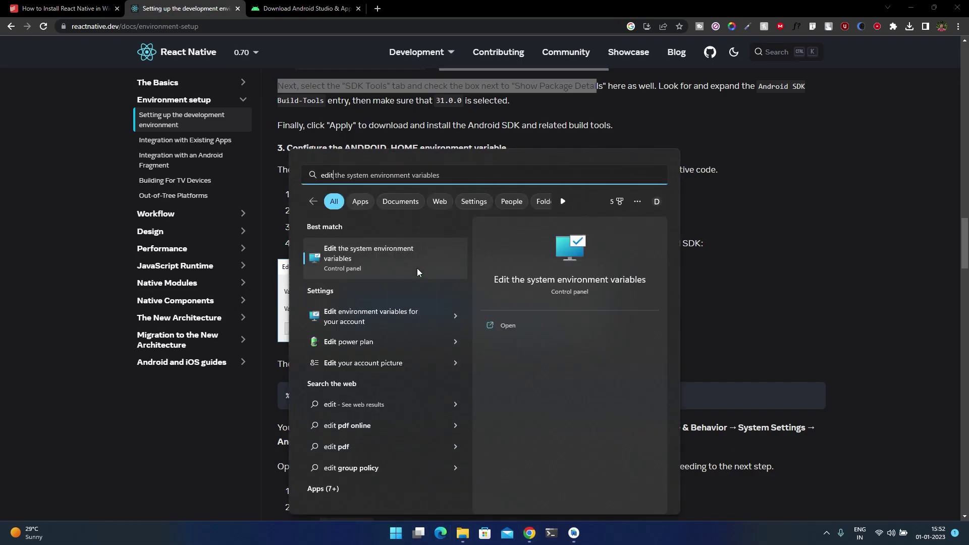
pyautogui.press('Return')
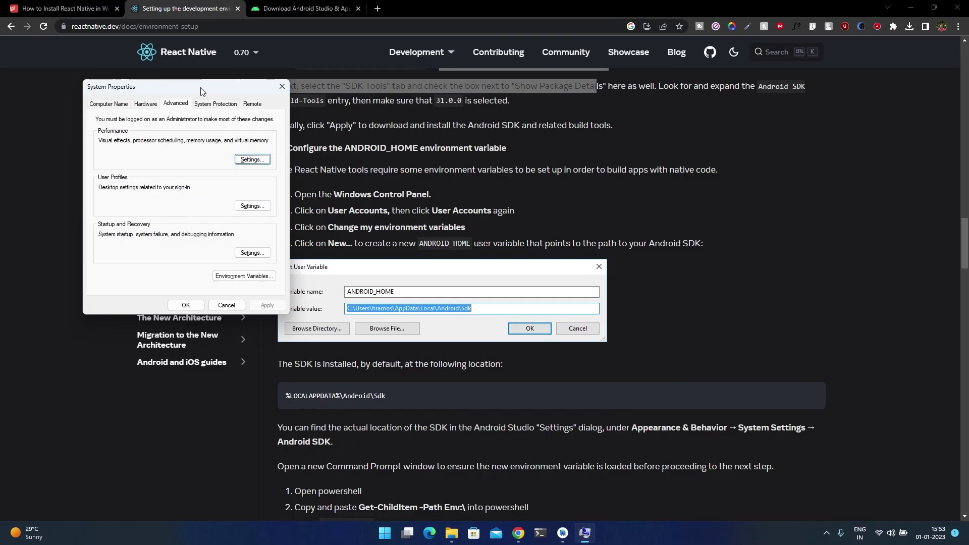
pyautogui.moveTo(199, 89); pyautogui.dragTo(758, 116)
pyautogui.click(802, 304)
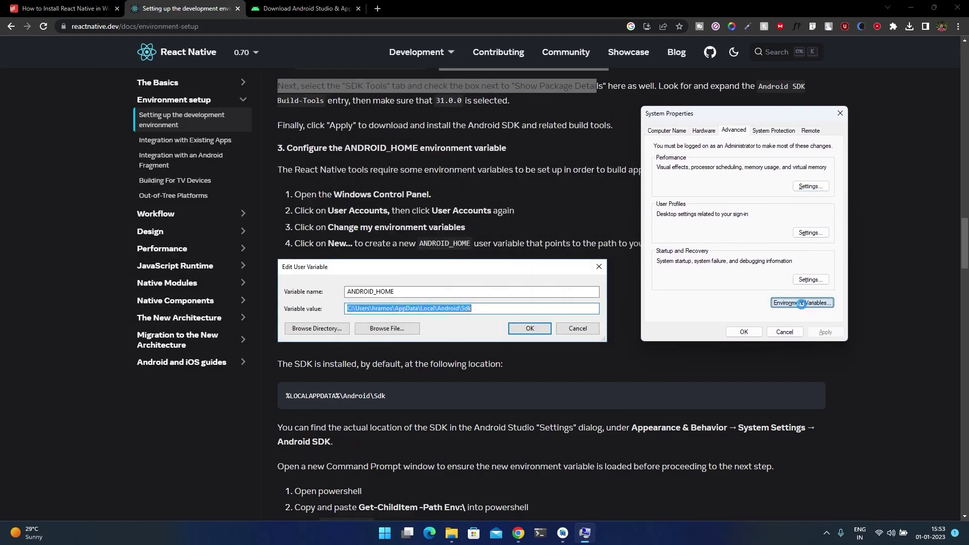
pyautogui.click(911, 7)
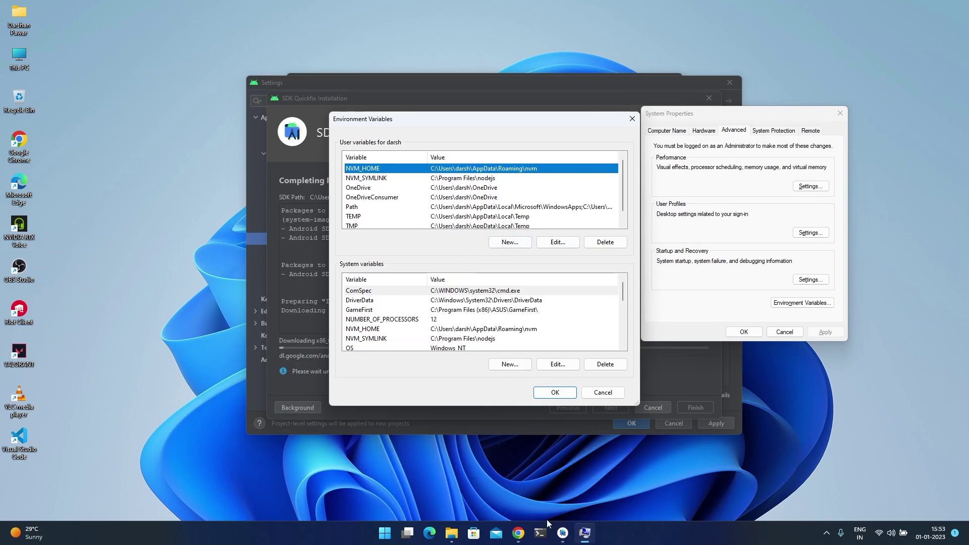
# - Switch to File Explorer and open the user's profile folder inside Users on the C: drive
pyautogui.click(452, 534)
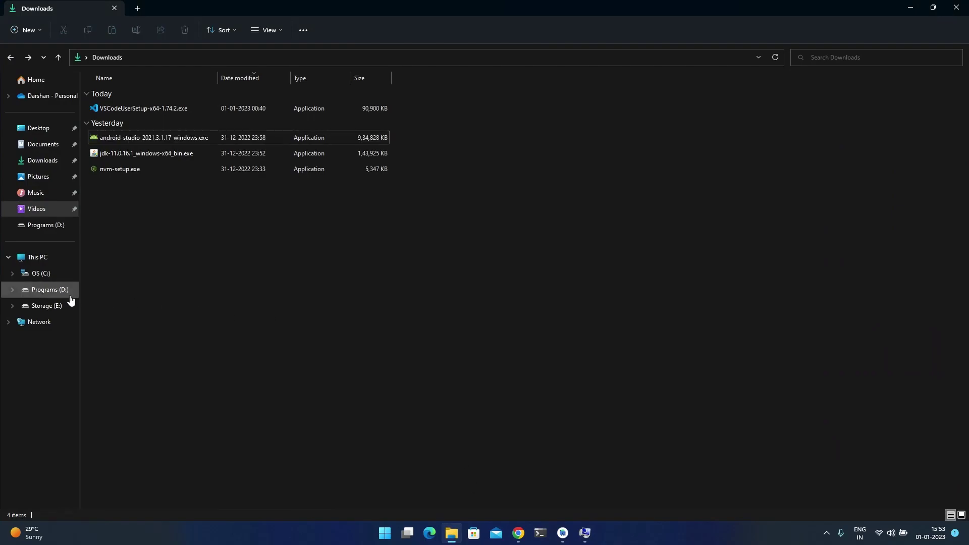
pyautogui.click(41, 273)
pyautogui.doubleClick(128, 282)
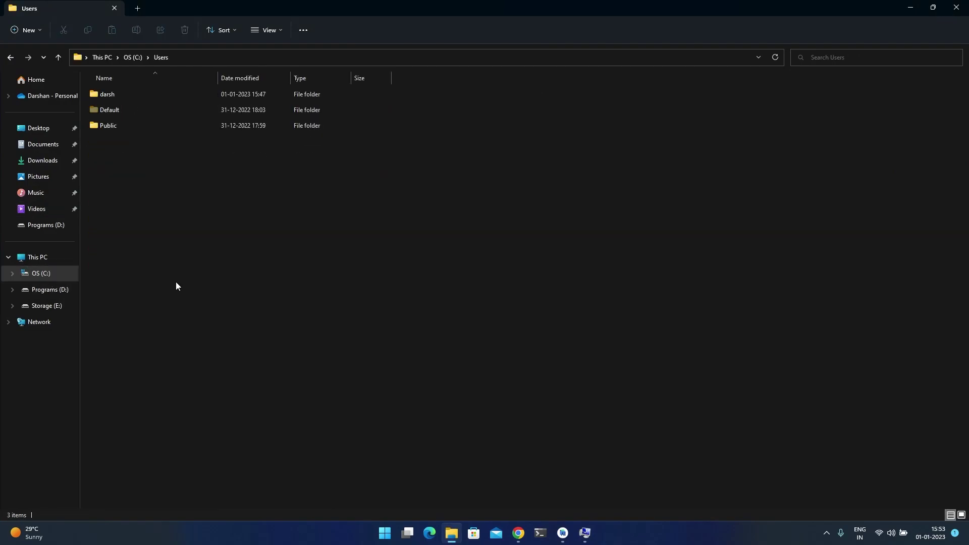
pyautogui.click(107, 96)
pyautogui.doubleClick(106, 96)
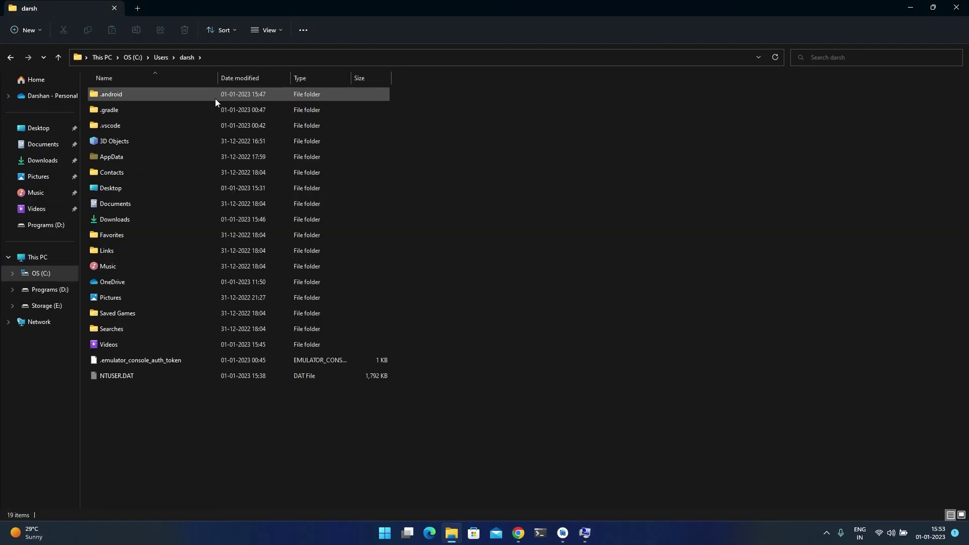
# - Check the folder view's show options for the Hidden items setting that governs the AppData folder
pyautogui.click(113, 161)
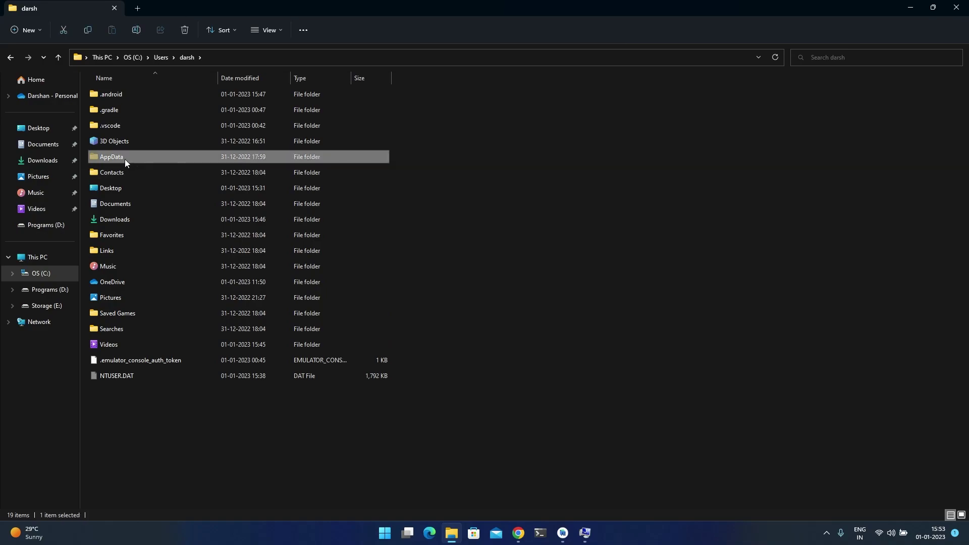
pyautogui.click(303, 30)
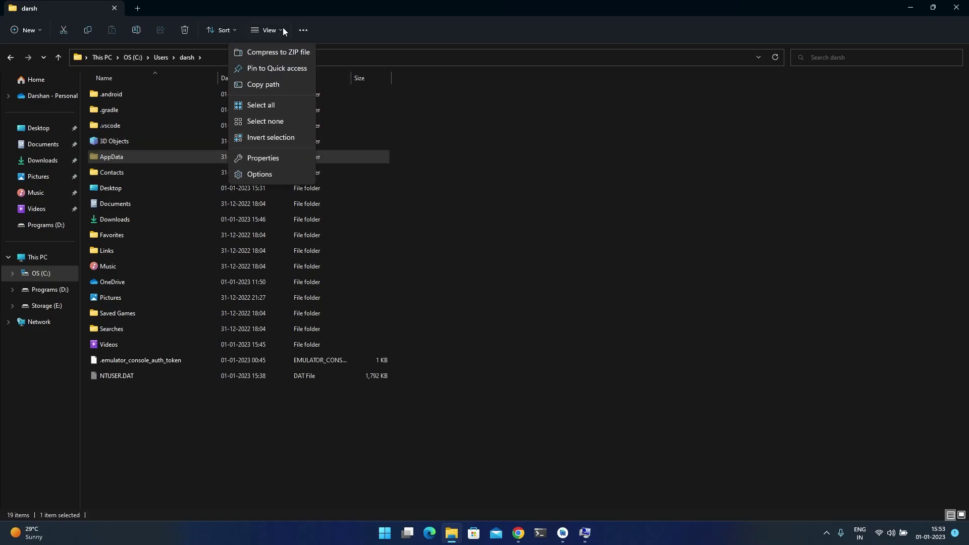
pyautogui.click(284, 30)
pyautogui.moveTo(277, 202)
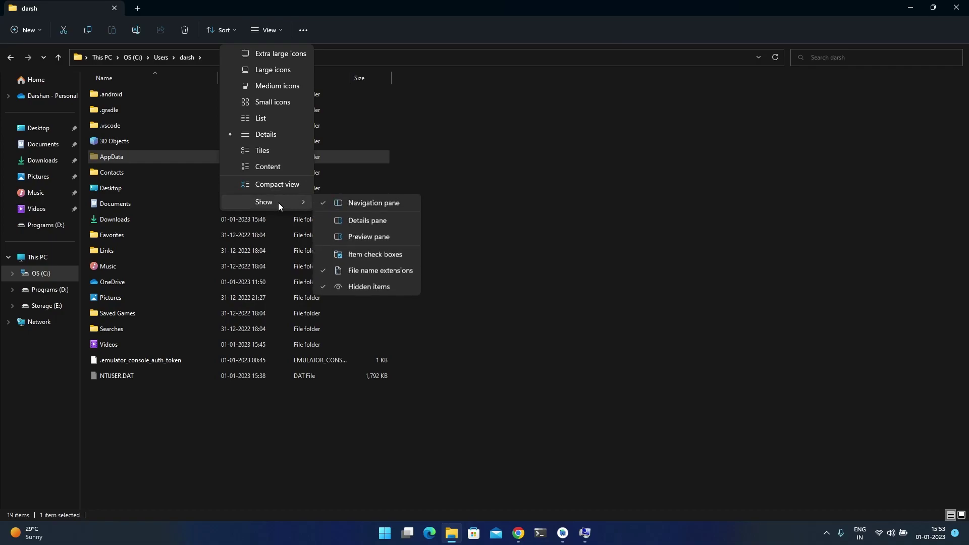
pyautogui.click(585, 227)
pyautogui.click(584, 227)
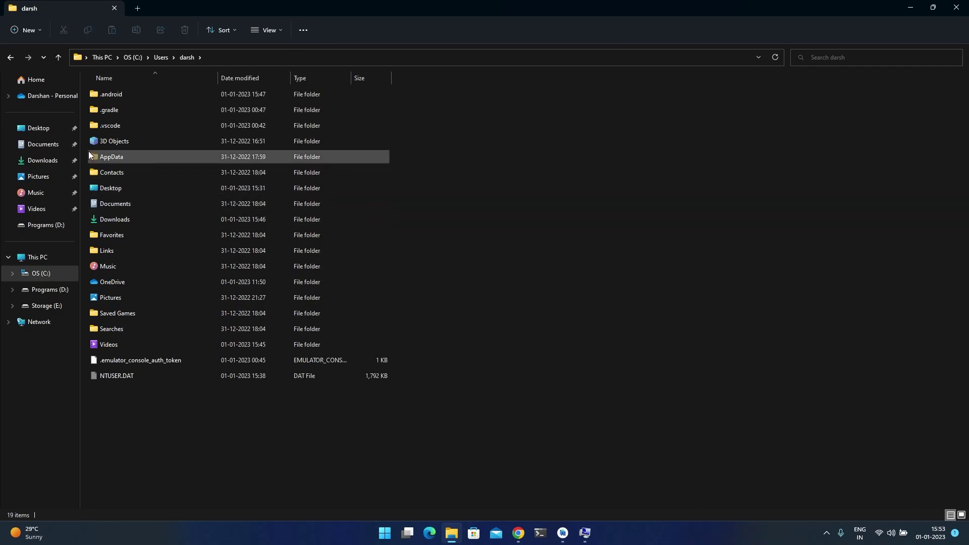
# - Open the Sdk folder under AppData\Local\Android and copy its full path
pyautogui.doubleClick(134, 156)
pyautogui.doubleClick(116, 93)
pyautogui.doubleClick(116, 93)
pyautogui.doubleClick(114, 93)
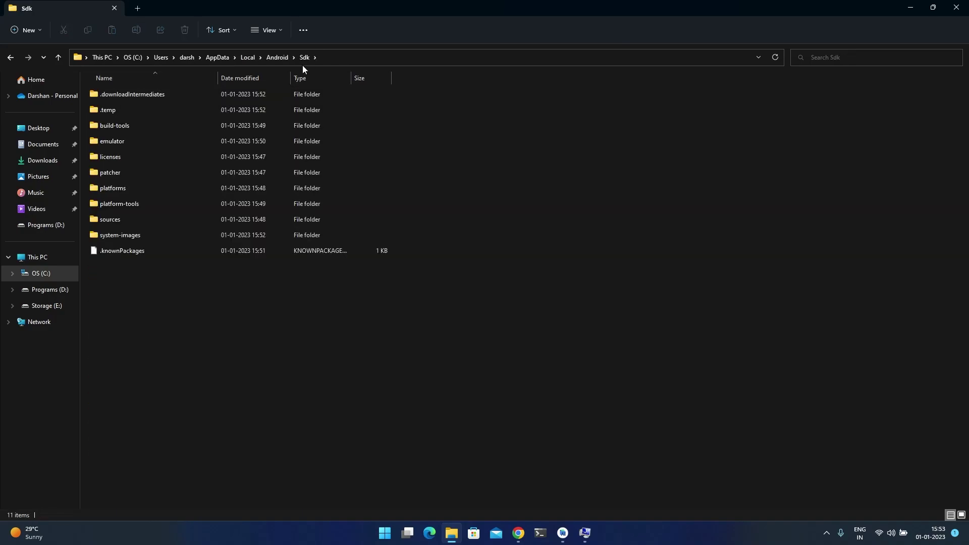
pyautogui.click(357, 60)
pyautogui.hotkey('ctrl', 'c')
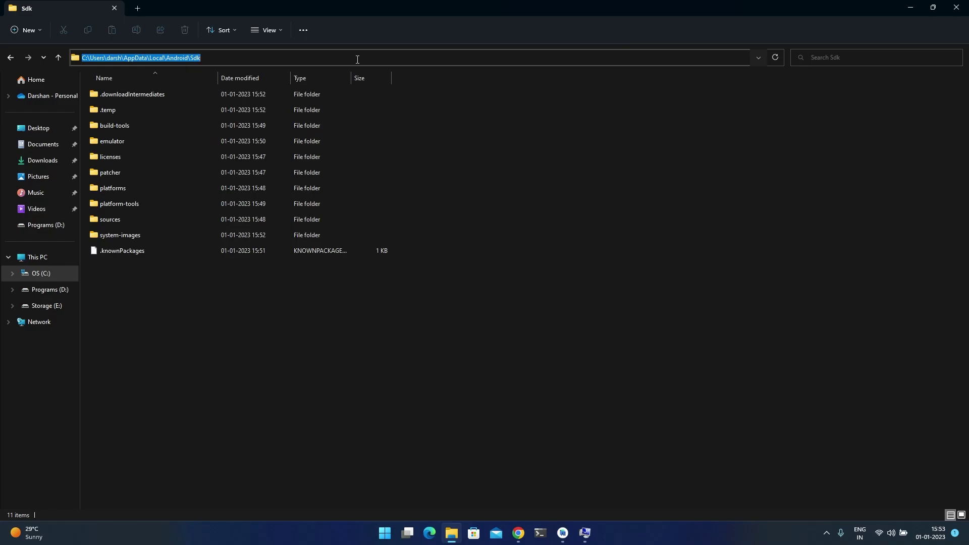
# - Create a user environment variable named ANDROID_HOME with the copied Android Sdk folder path as its value
pyautogui.moveTo(565, 536)
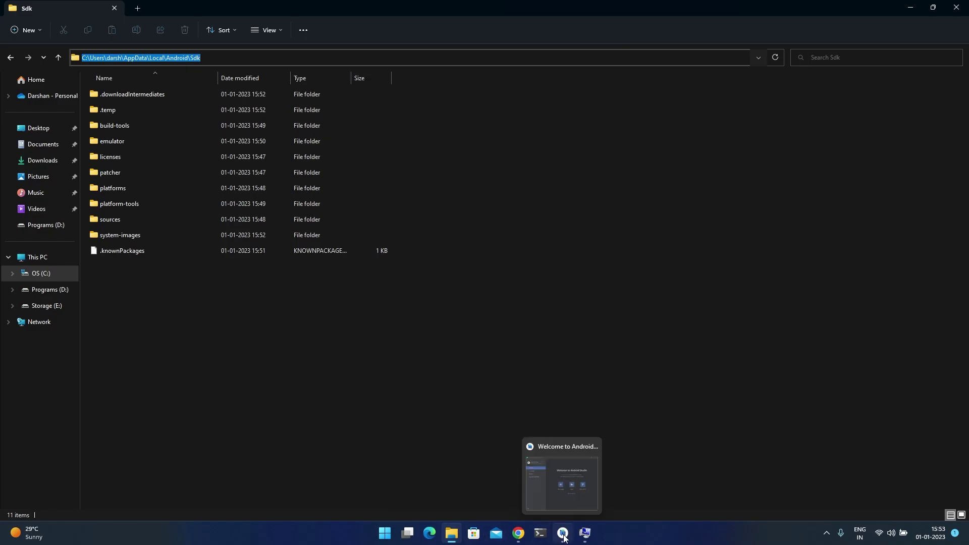
pyautogui.click(519, 534)
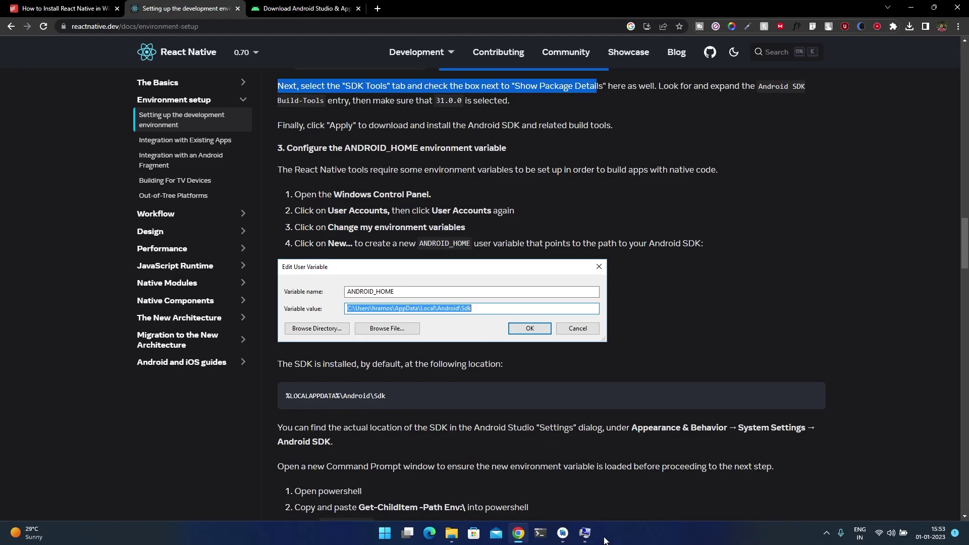
pyautogui.click(589, 530)
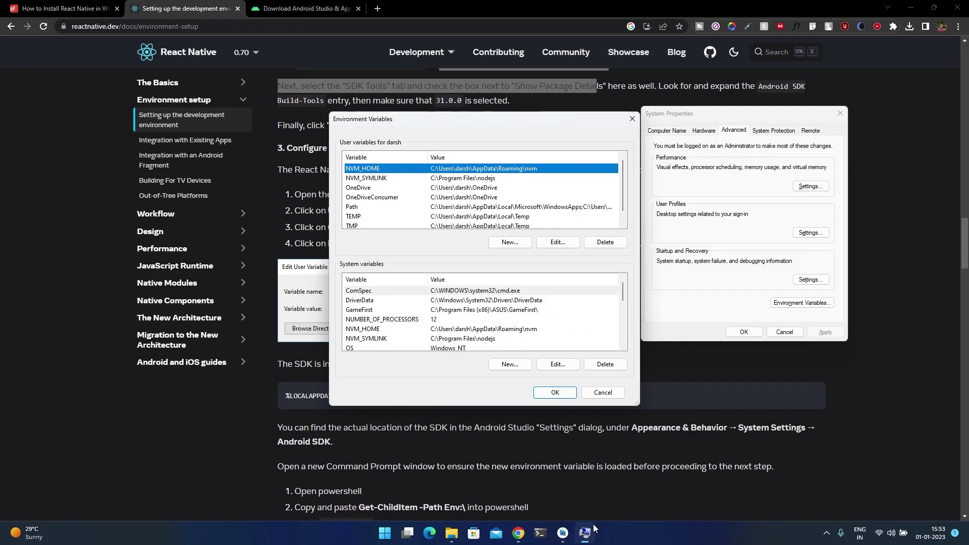
pyautogui.click(509, 242)
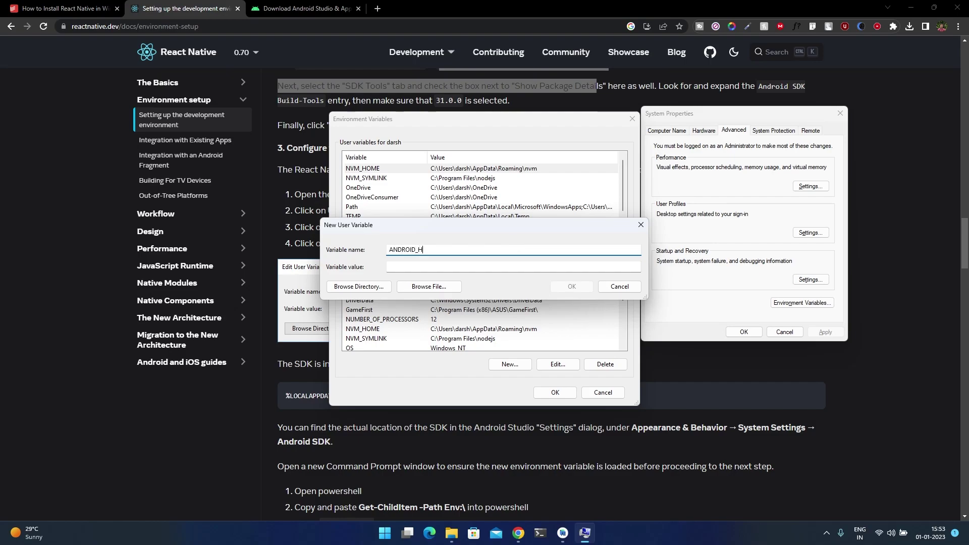
pyautogui.click(451, 266)
pyautogui.hotkey('ctrl', 'v')
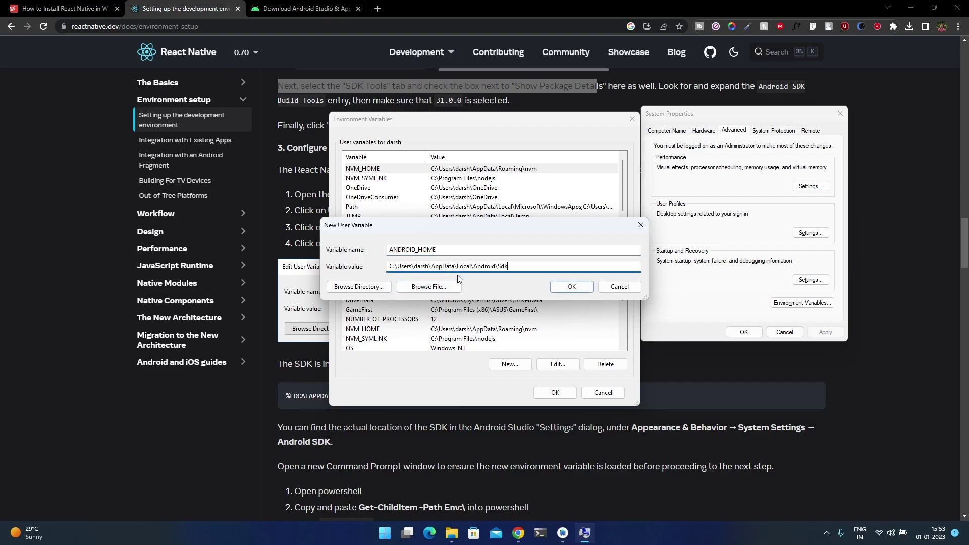
pyautogui.click(573, 288)
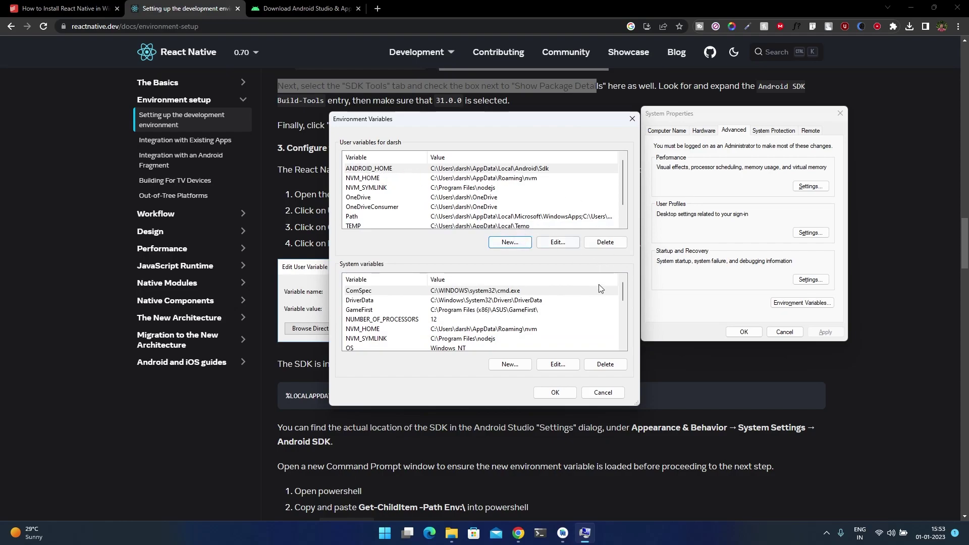
# - Return to the React Native guide and read its "Add platform-tools to Path" section
pyautogui.click(452, 533)
pyautogui.click(518, 533)
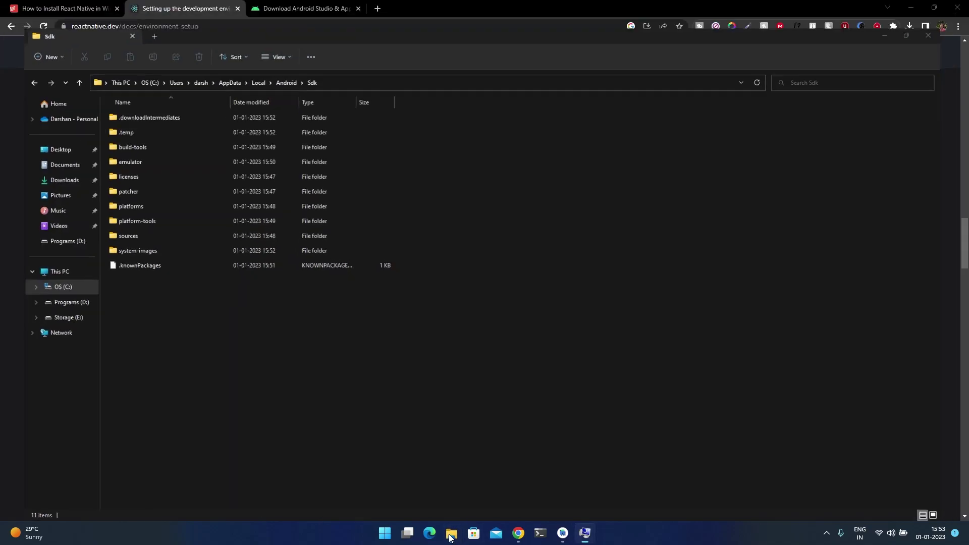
pyautogui.click(844, 437)
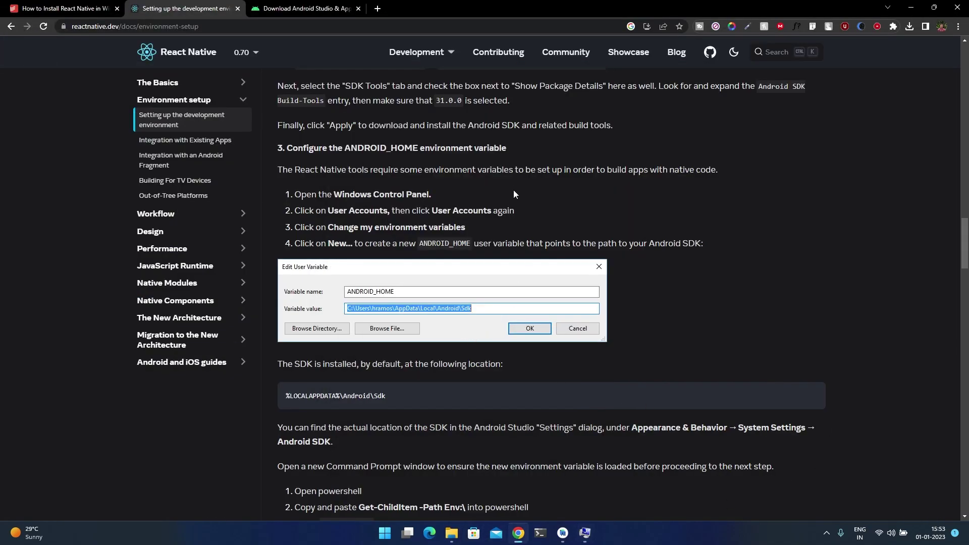
pyautogui.scroll(-4, 514, 191)
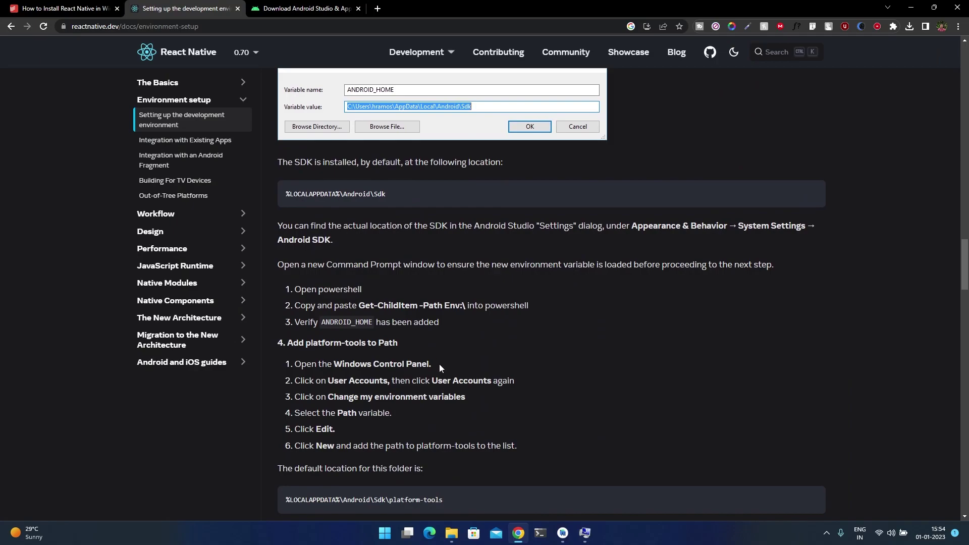
pyautogui.moveTo(306, 343); pyautogui.dragTo(397, 343)
pyautogui.click(414, 358)
# - Switch to File Explorer, open the platform-tools folder inside Sdk, and copy its full path
pyautogui.click(451, 533)
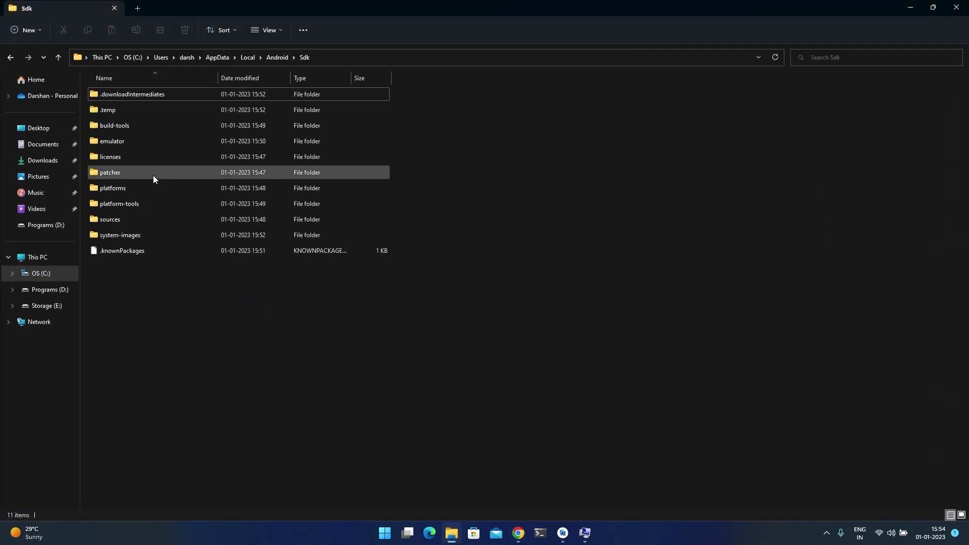
pyautogui.doubleClick(135, 203)
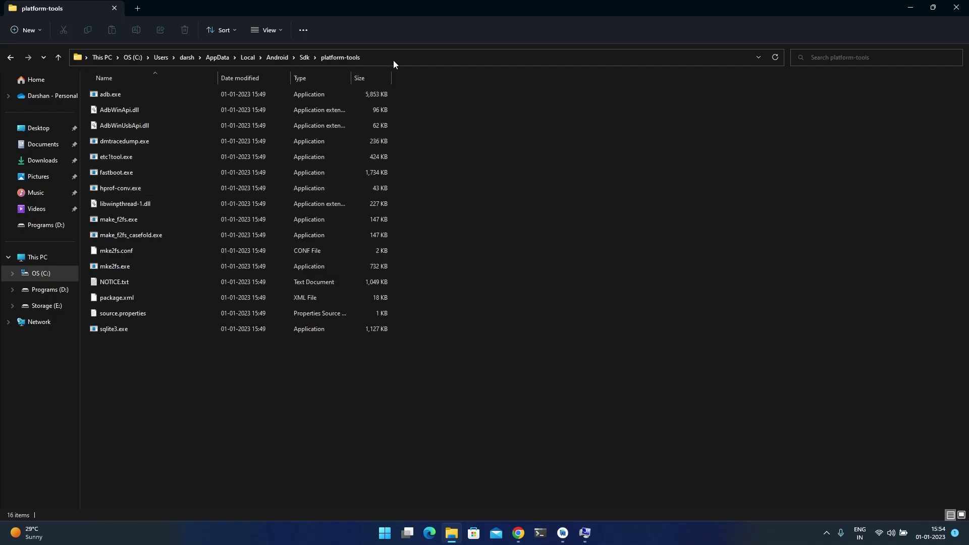
pyautogui.click(394, 57)
pyautogui.hotkey('ctrl', 'c')
# - Add the copied platform-tools path as a new entry in the user Path variable and confirm the environment variable and System Properties dialogs
pyautogui.click(584, 533)
pyautogui.click(361, 218)
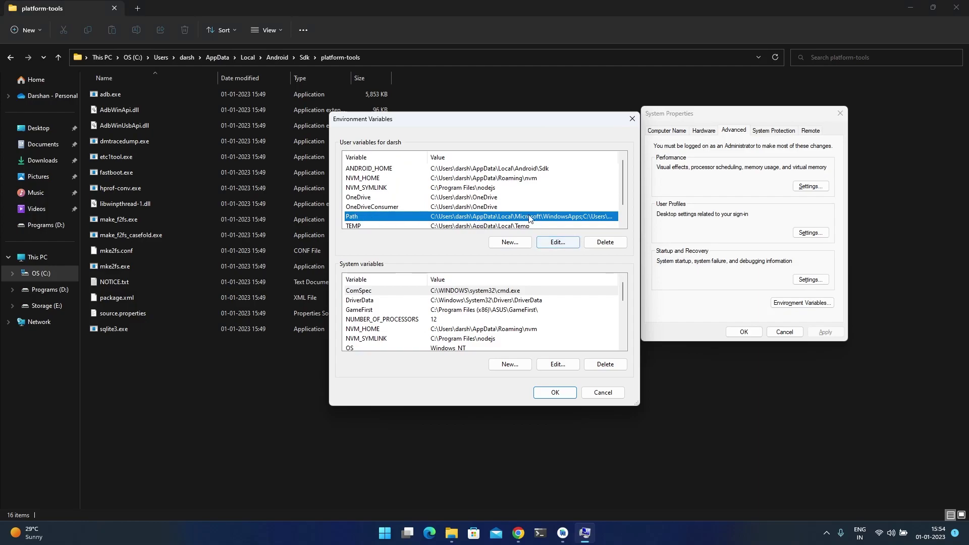
pyautogui.click(558, 242)
pyautogui.click(587, 165)
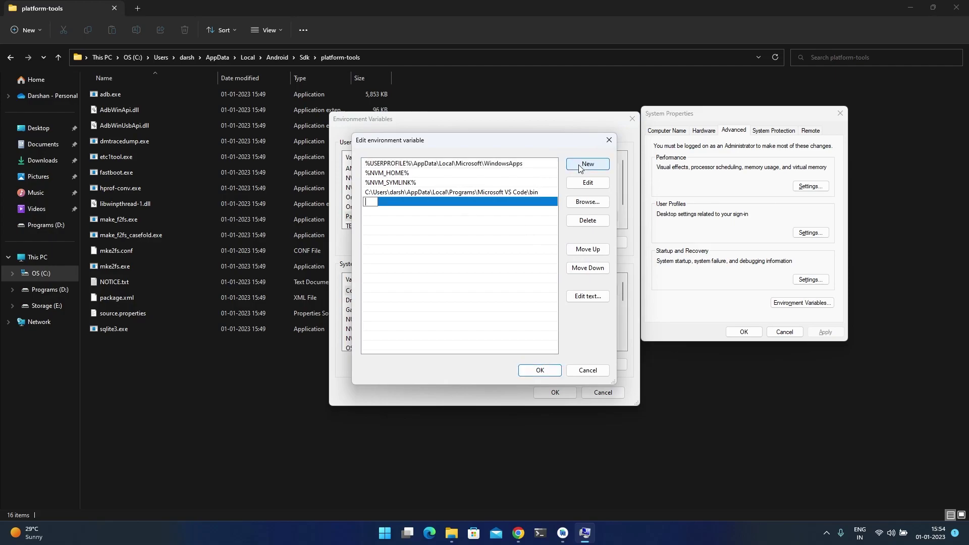
pyautogui.hotkey('ctrl', 'v')
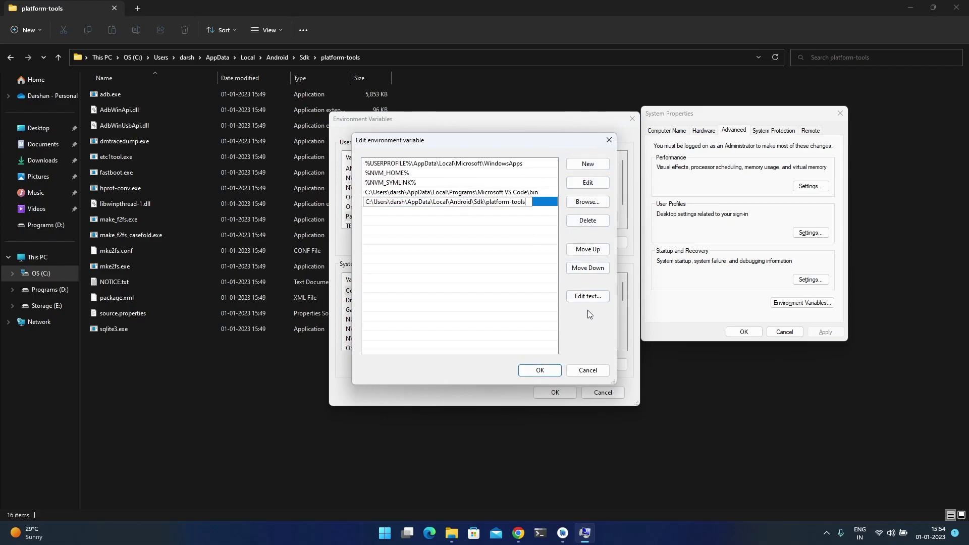
pyautogui.click(540, 370)
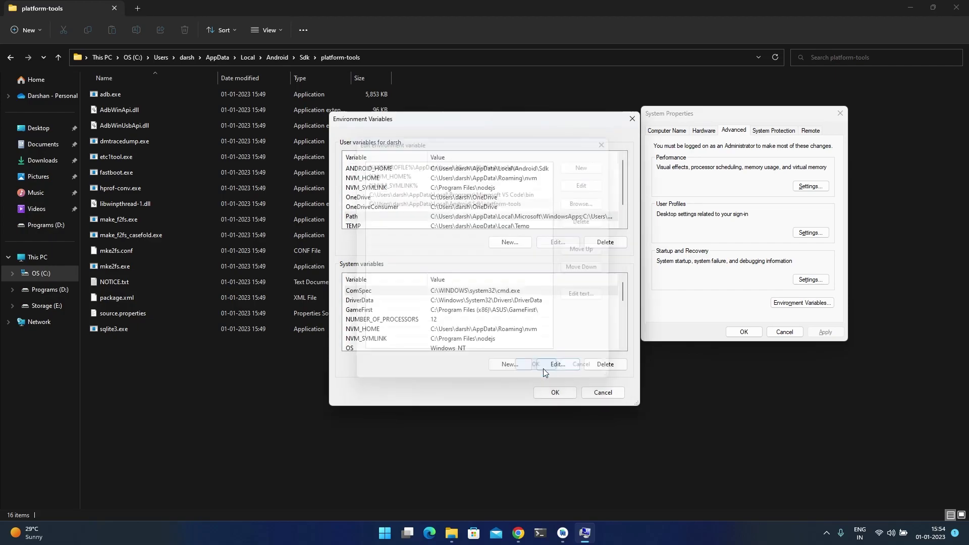
pyautogui.click(557, 393)
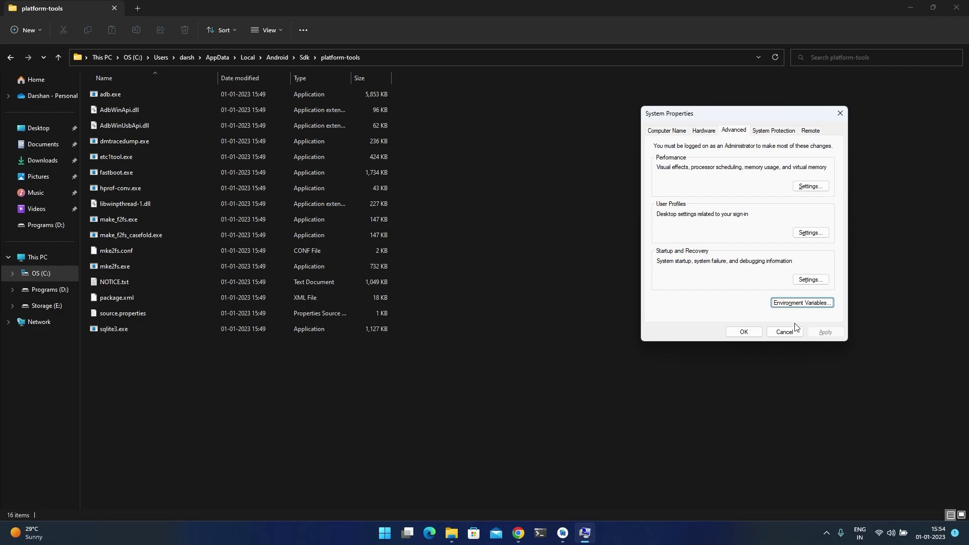
pyautogui.click(743, 332)
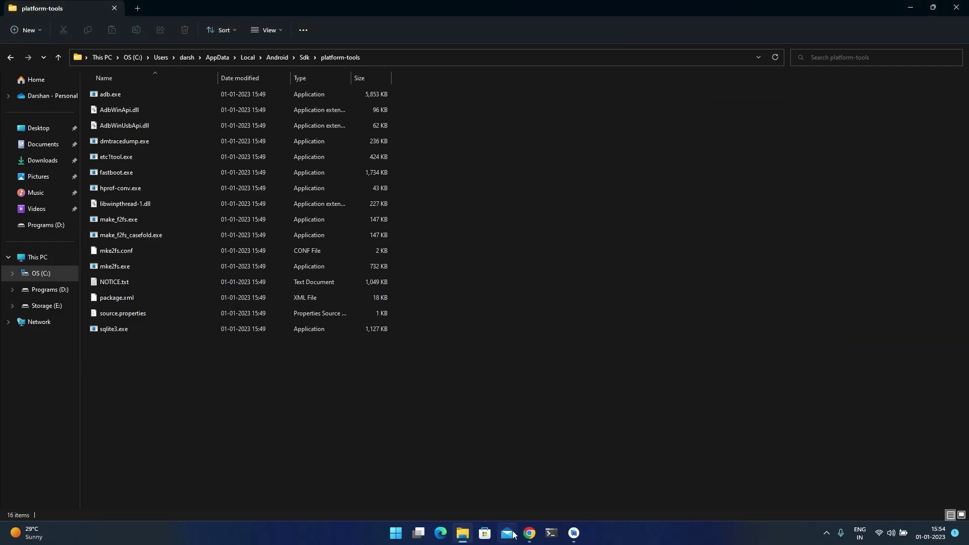
# - Check the SDK Component Installer's progress in Android Studio and bring the browser back into view
pyautogui.click(574, 533)
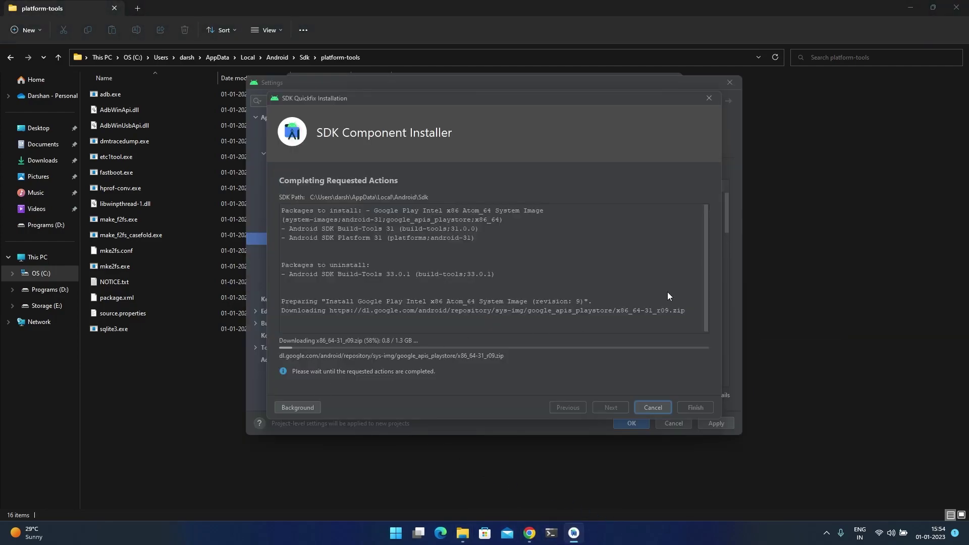
pyautogui.click(915, 14)
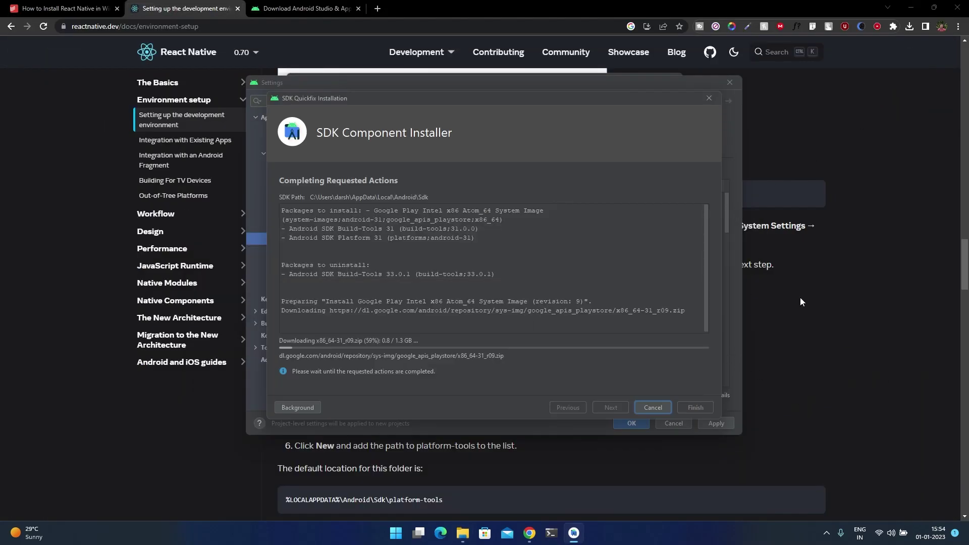
# - Search for Vs Code in a new tab, start the Windows download on the Visual Studio Code site, and cancel it
pyautogui.click(378, 13)
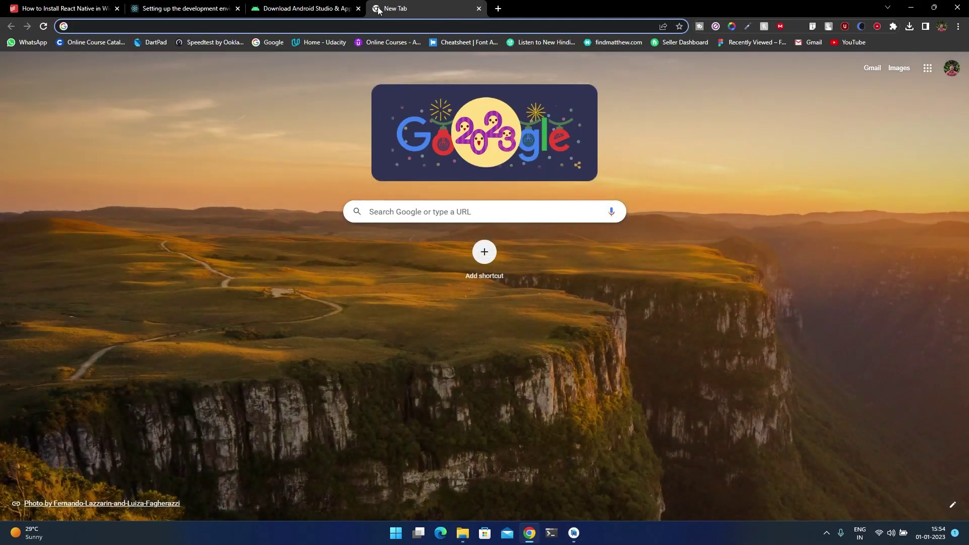
pyautogui.write('Vs Code')
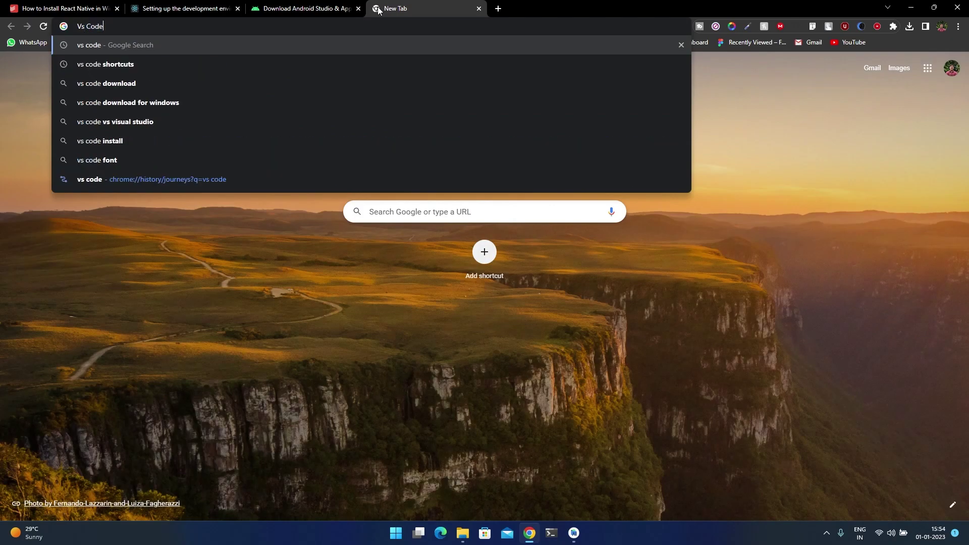
pyautogui.press('Return')
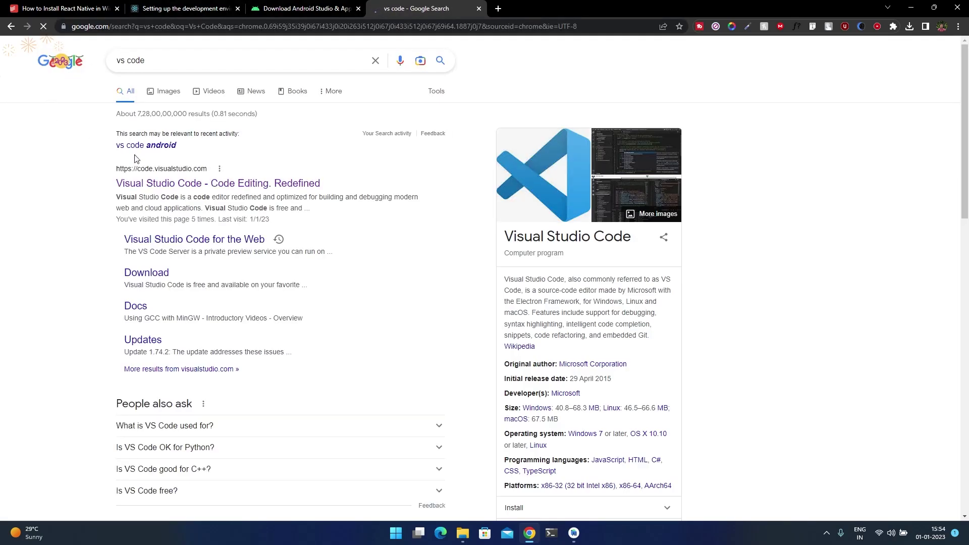
pyautogui.click(169, 184)
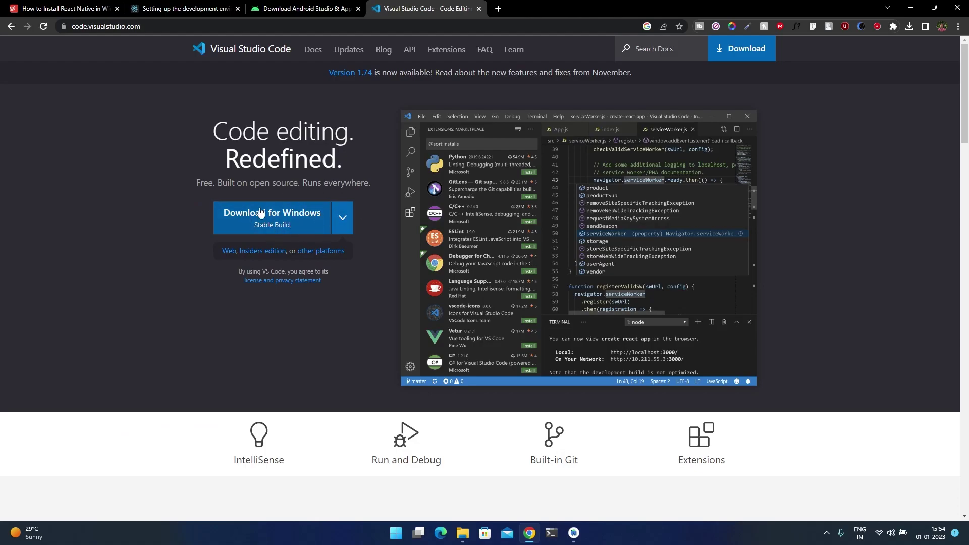
pyautogui.click(260, 212)
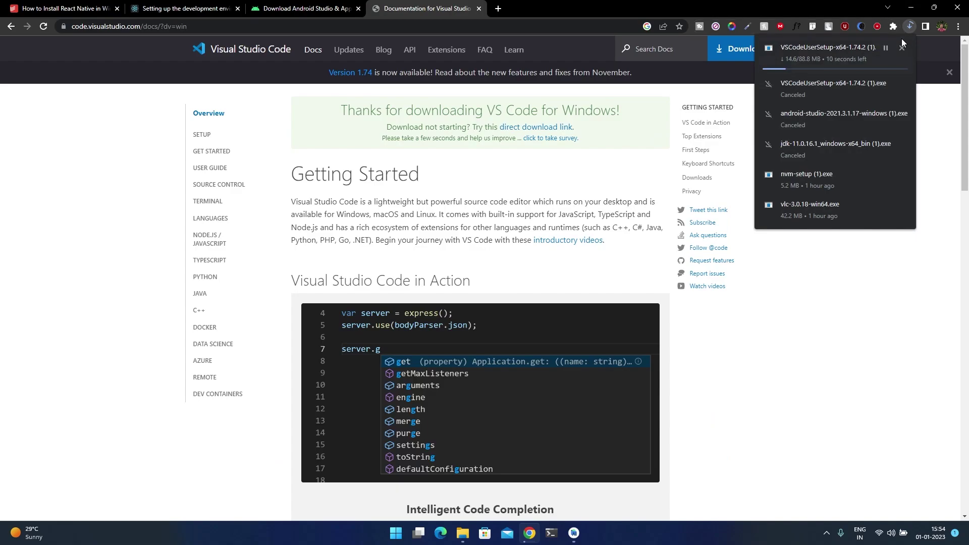
pyautogui.click(902, 47)
# - Switch to File Explorer, open the Downloads folder, and run VSCodeUserSetup-x64-1.74.2.exe
pyautogui.click(462, 533)
pyautogui.hotkey('alt', 'Up')
pyautogui.hotkey('alt', 'Up')
pyautogui.hotkey('alt', 'Up')
pyautogui.hotkey('alt', 'Up')
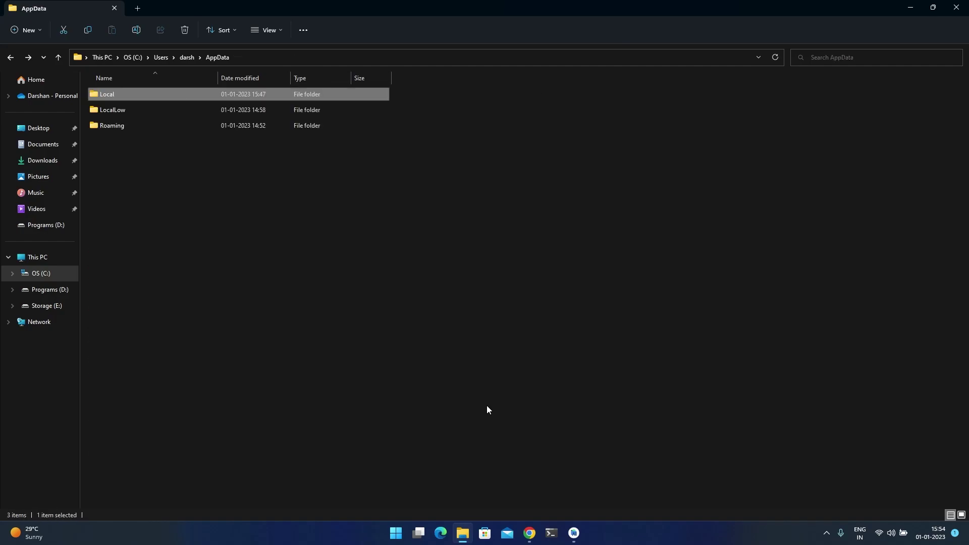
pyautogui.hotkey('alt', 'Up')
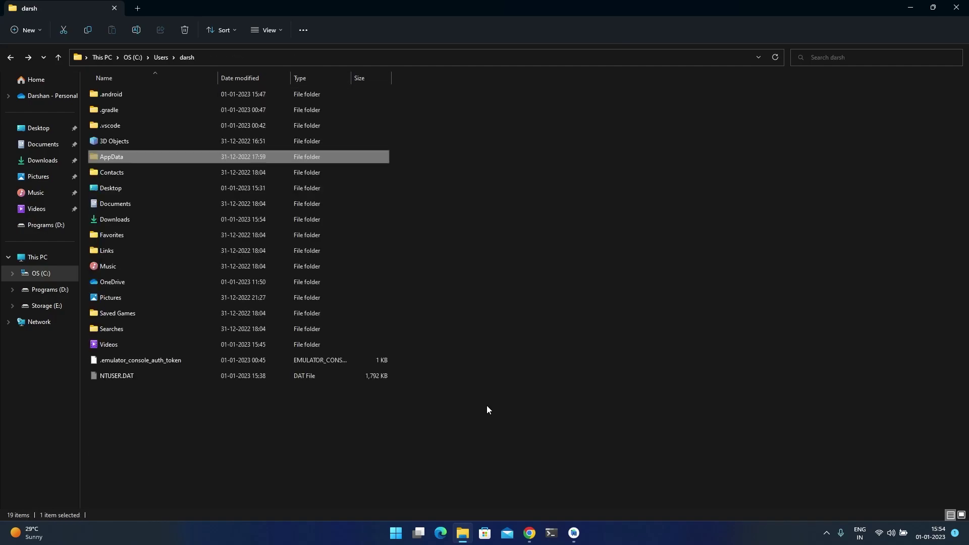
pyautogui.click(44, 163)
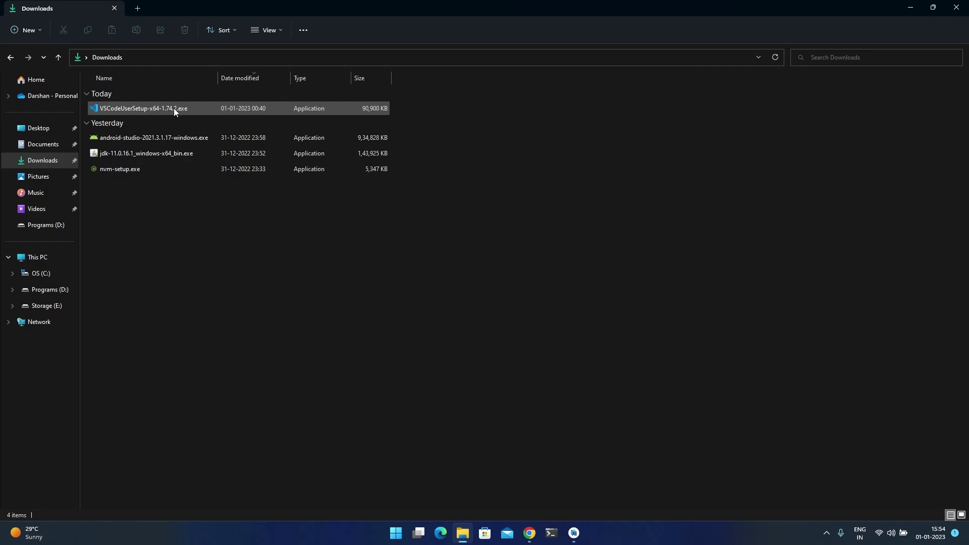
pyautogui.moveTo(174, 111)
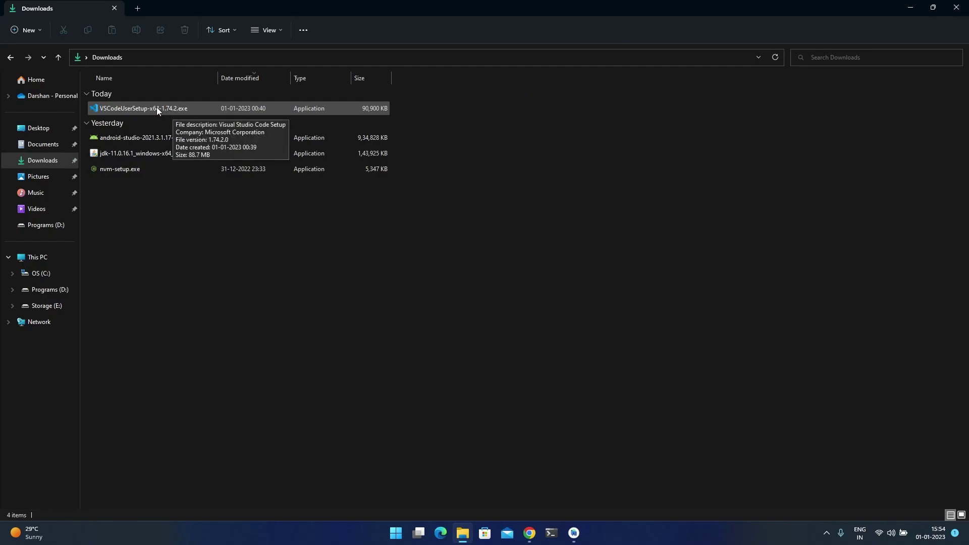
pyautogui.doubleClick(157, 107)
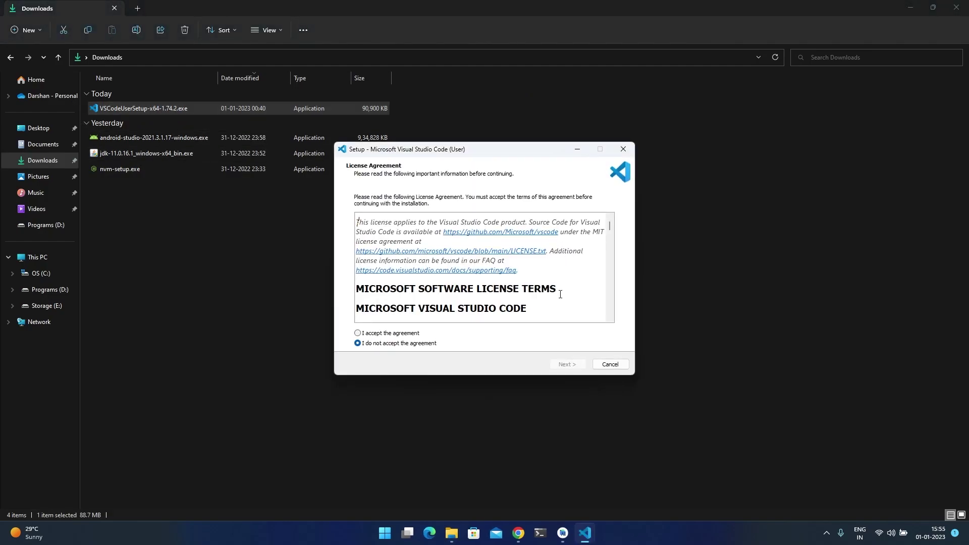
# - Accept the license, install Visual Studio Code with all additional tasks, exit setup without launching it, and switch back to the browser
pyautogui.click(387, 332)
pyautogui.click(567, 368)
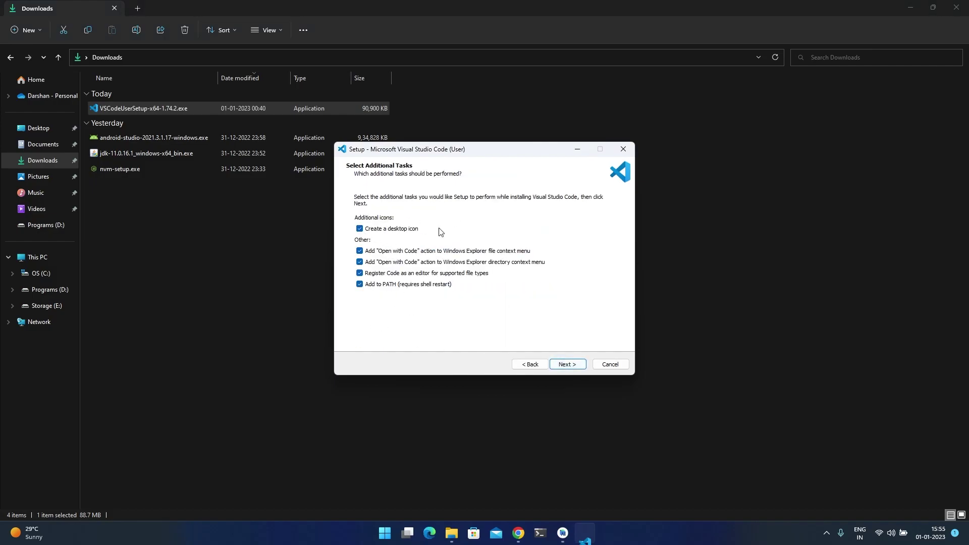
pyautogui.click(567, 364)
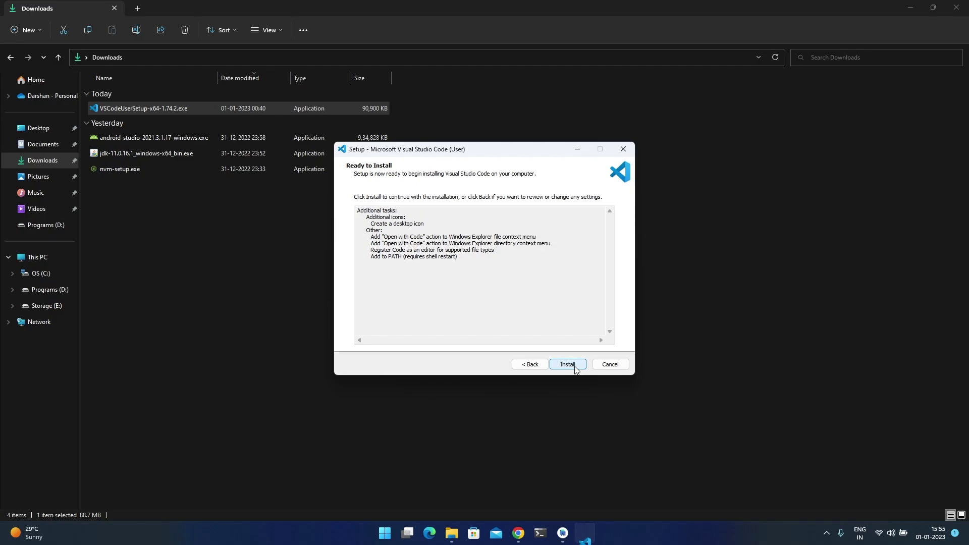
pyautogui.click(567, 364)
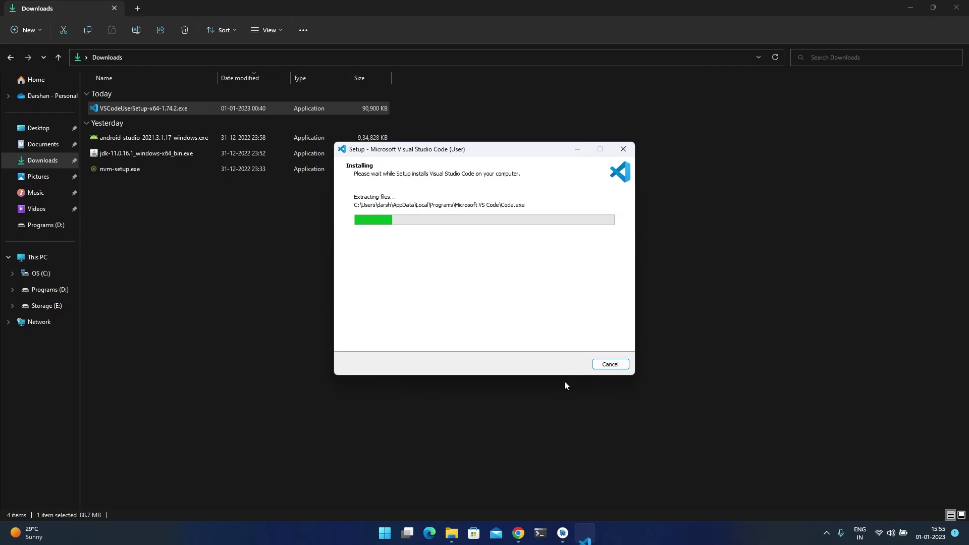
pyautogui.click(447, 232)
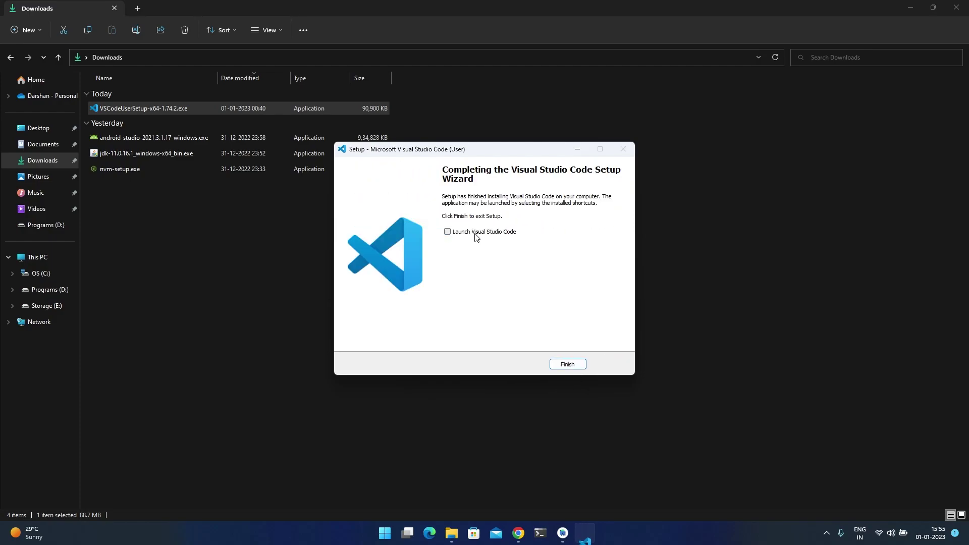
pyautogui.click(567, 364)
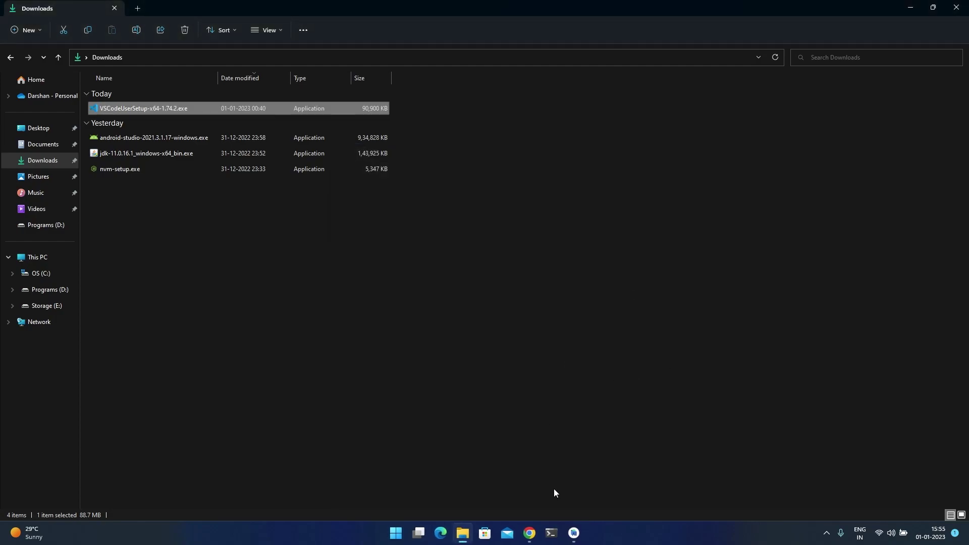
pyautogui.click(529, 533)
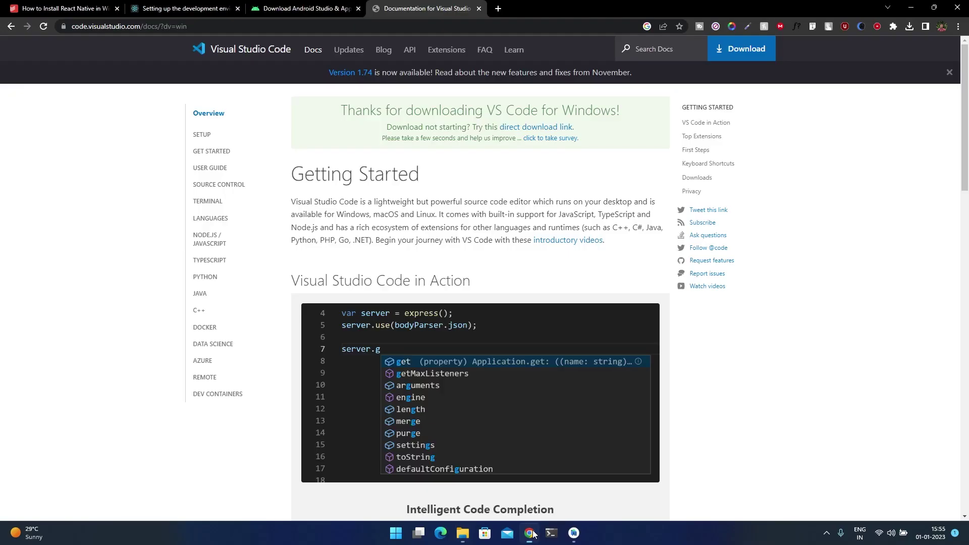
# - Minimize the browser and File Explorer, finish the SDK Component Installer in Android Studio, and apply and close the Android SDK settings
pyautogui.click(911, 7)
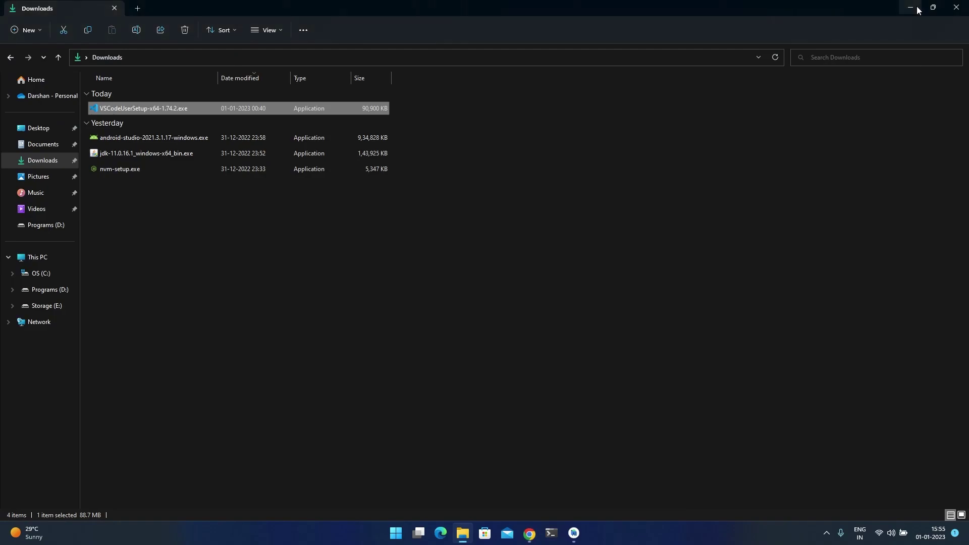
pyautogui.click(900, 19)
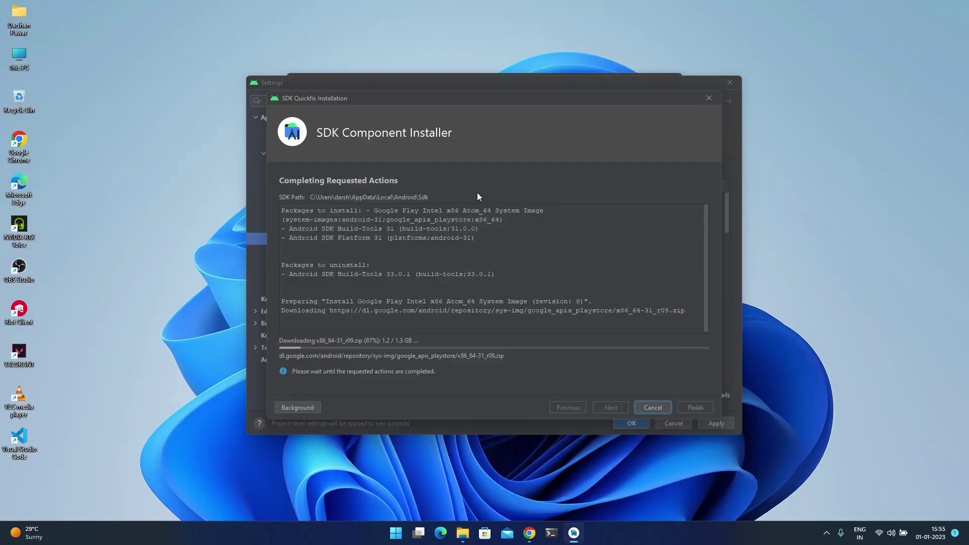
pyautogui.moveTo(501, 101); pyautogui.dragTo(501, 165)
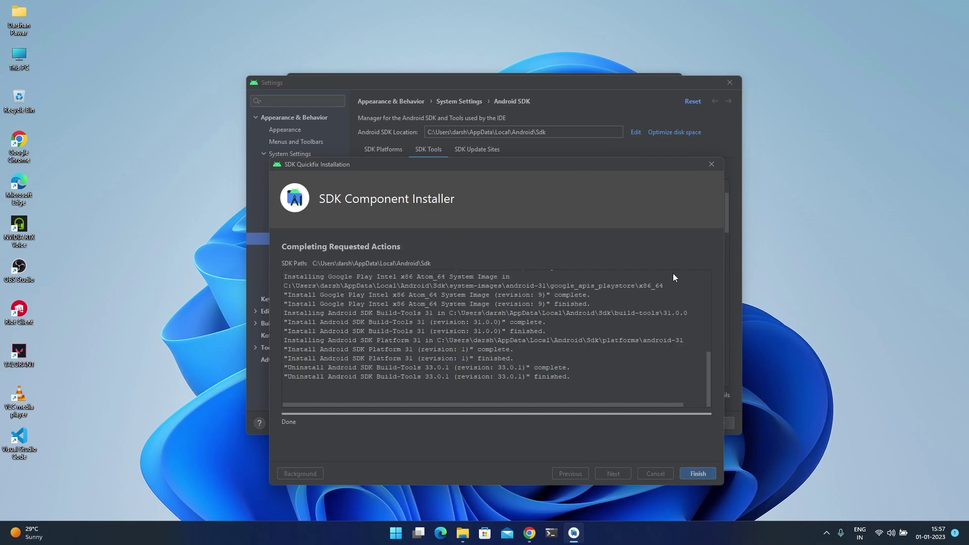
pyautogui.click(699, 474)
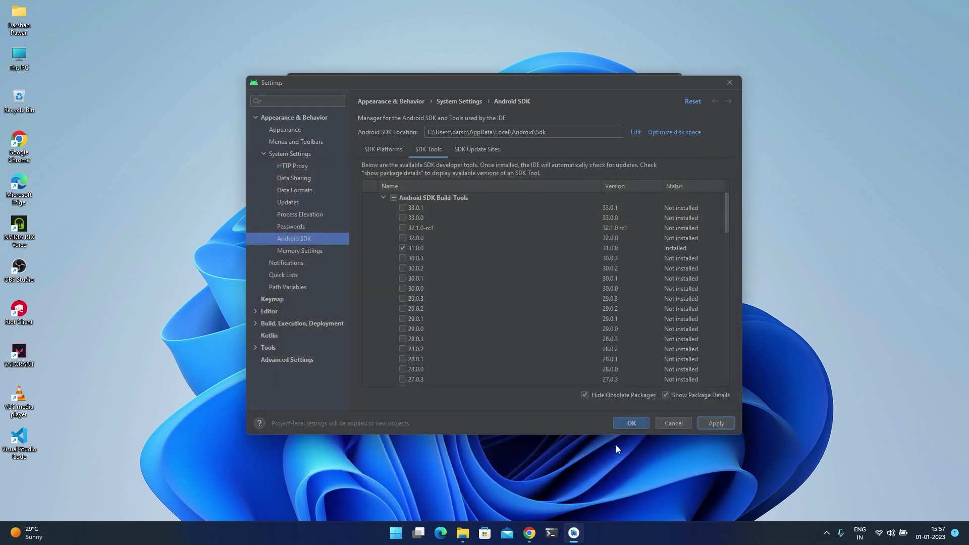
pyautogui.click(716, 422)
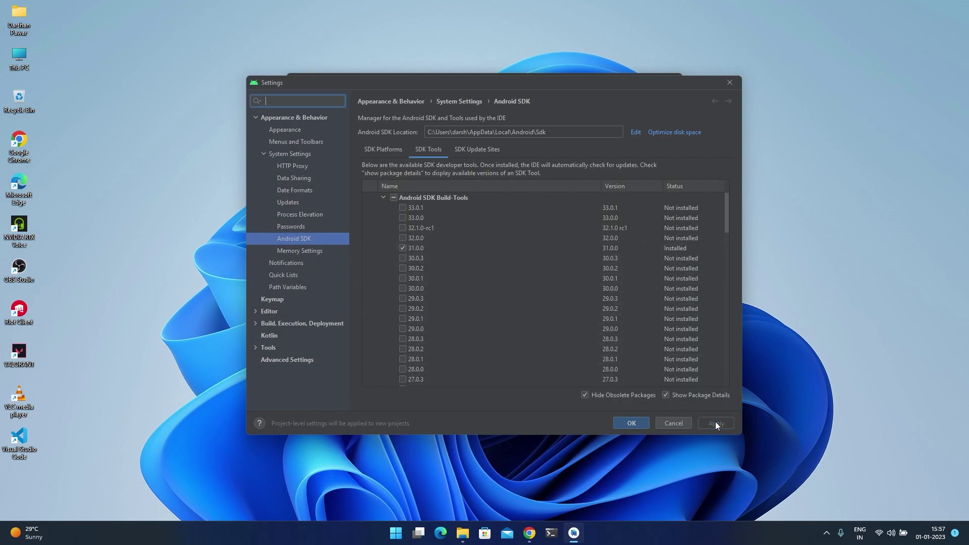
pyautogui.click(630, 425)
# - Create a Pixel 3a phone virtual device using the S system image, API level 31, x86_64
pyautogui.click(546, 279)
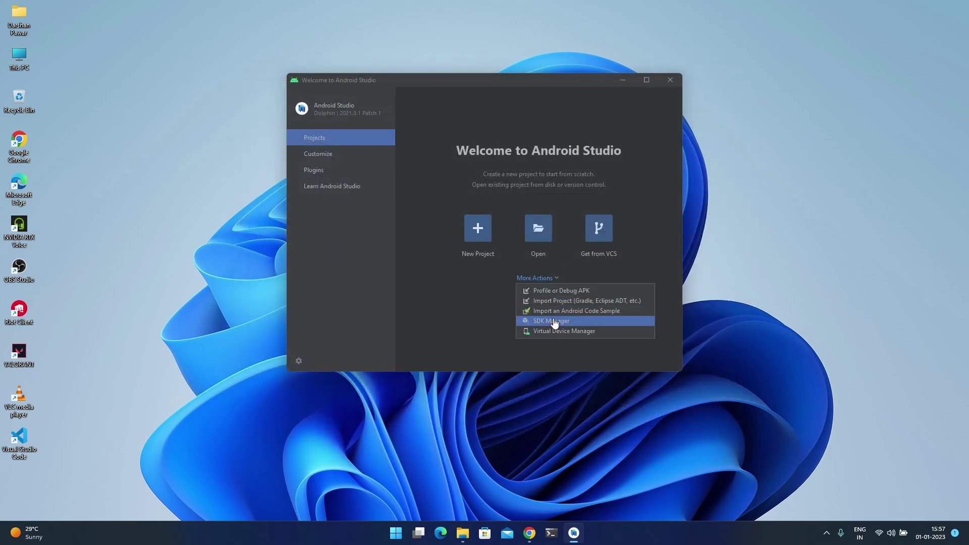
pyautogui.click(558, 331)
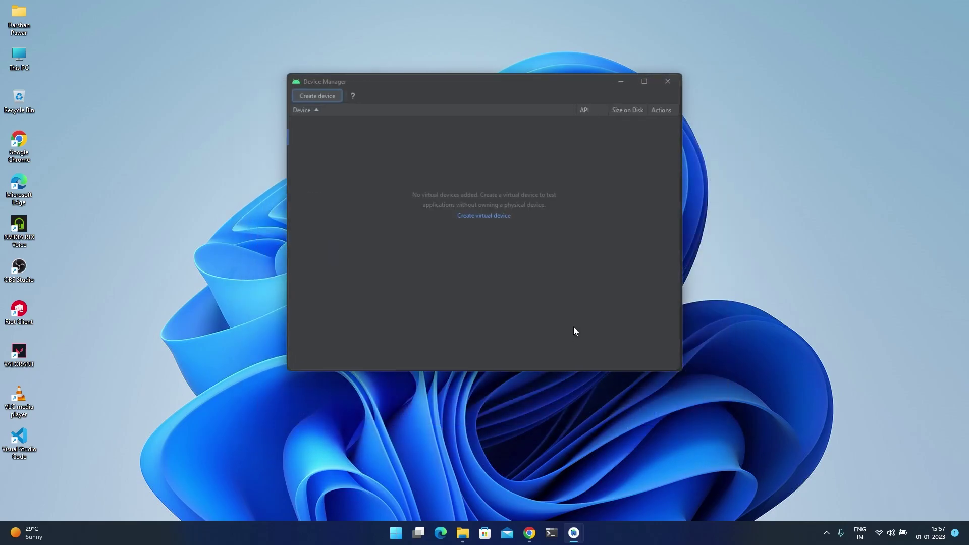
pyautogui.click(314, 94)
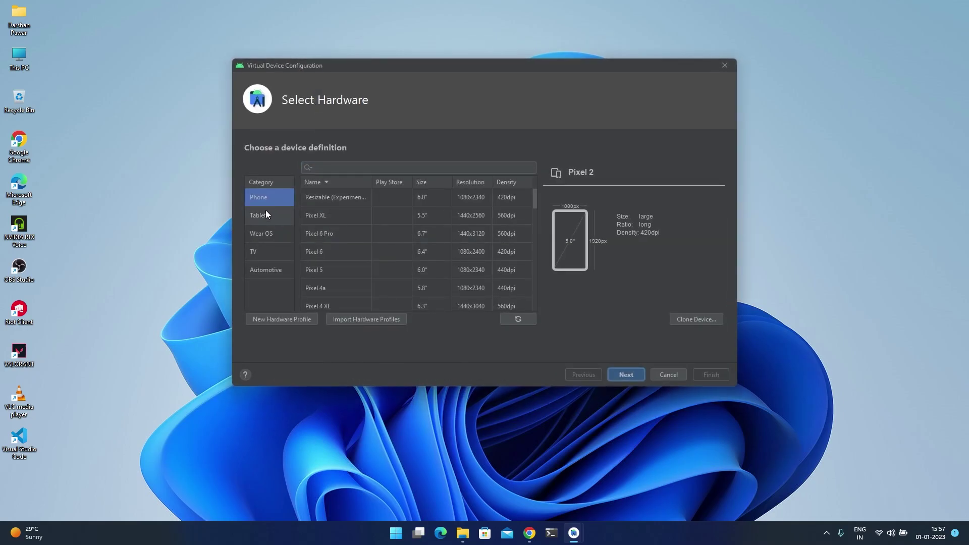
pyautogui.scroll(-4, 342, 257)
pyautogui.scroll(2, 332, 249)
pyautogui.click(328, 197)
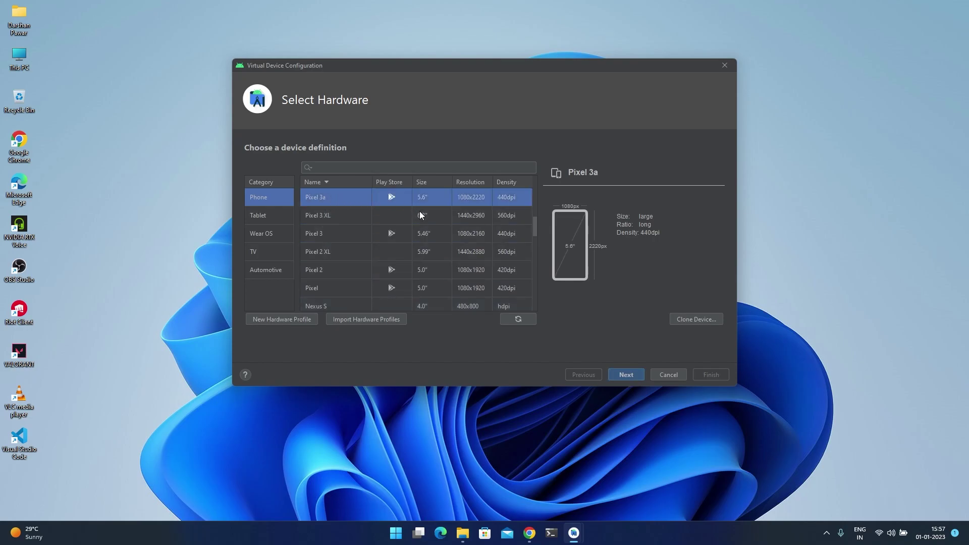
pyautogui.click(623, 373)
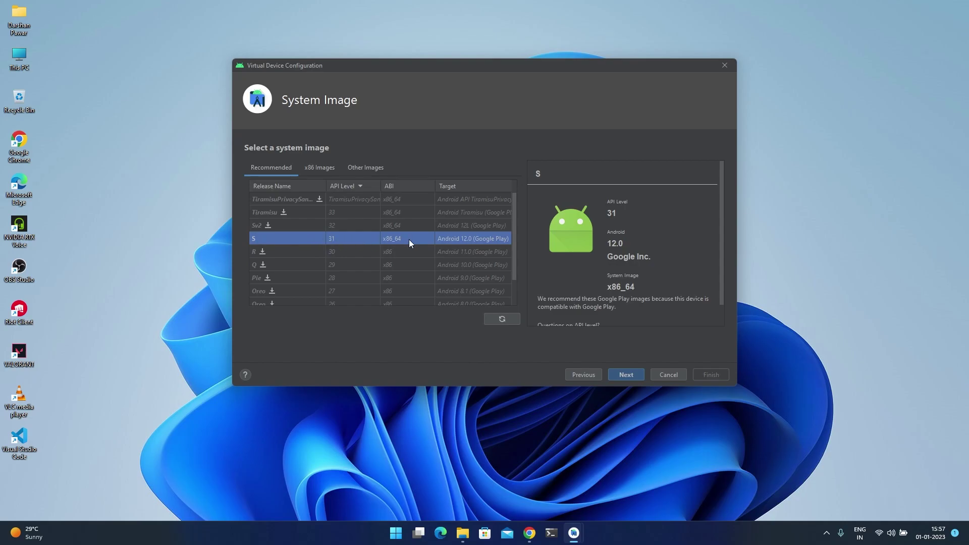
pyautogui.click(634, 374)
pyautogui.click(704, 378)
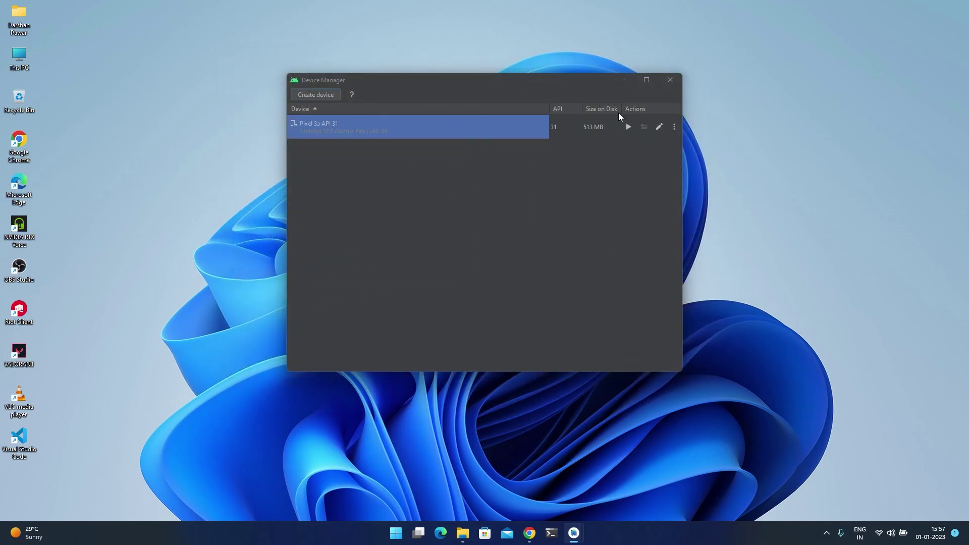
# - Close Device Manager and Android Studio, and switch to File Explorer with the folder view refreshed
pyautogui.click(666, 81)
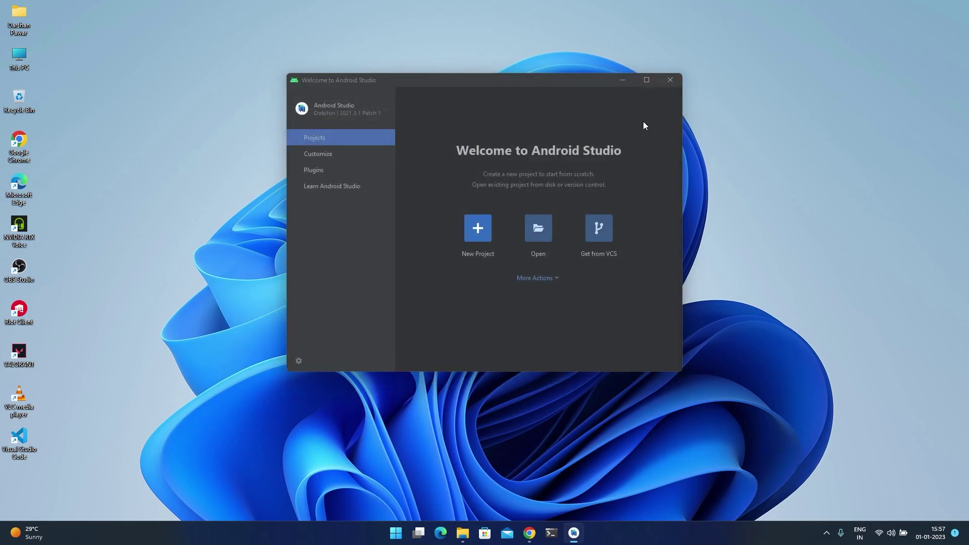
pyautogui.click(665, 81)
pyautogui.rightClick(538, 171)
pyautogui.click(571, 212)
pyautogui.click(475, 533)
pyautogui.rightClick(342, 228)
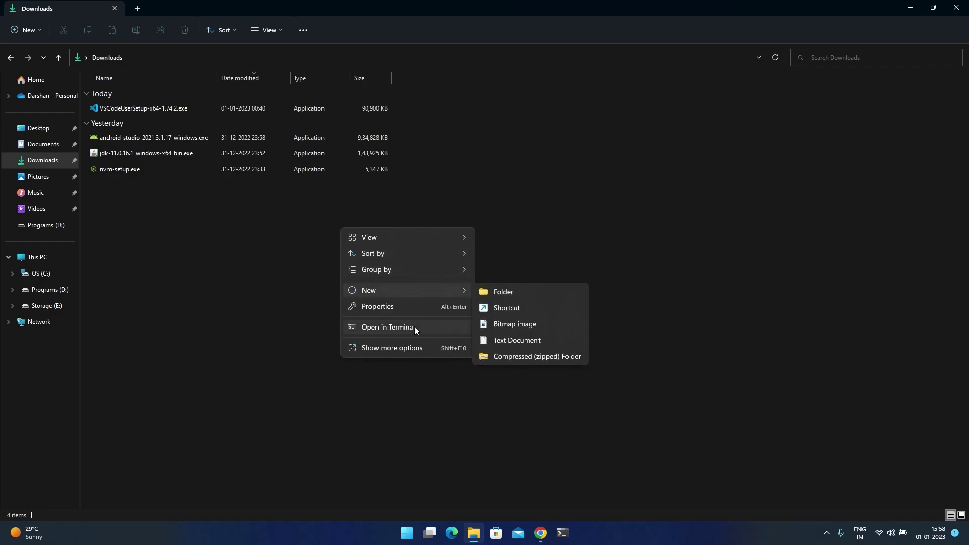
pyautogui.click(406, 348)
pyautogui.click(447, 388)
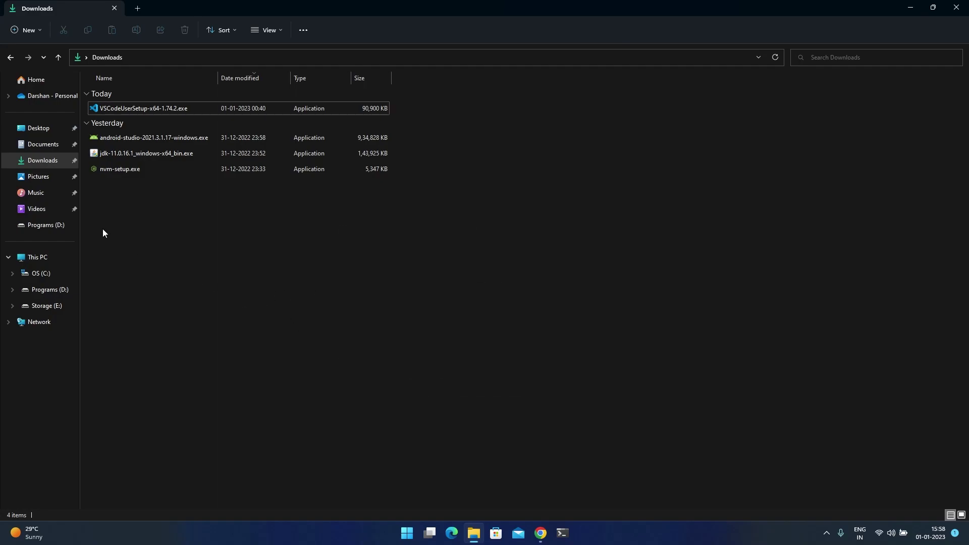
# - Create a folder named React_Native on the Programs (D:) drive and open it
pyautogui.click(47, 305)
pyautogui.click(48, 297)
pyautogui.rightClick(288, 202)
pyautogui.moveTo(298, 210)
pyautogui.click(472, 227)
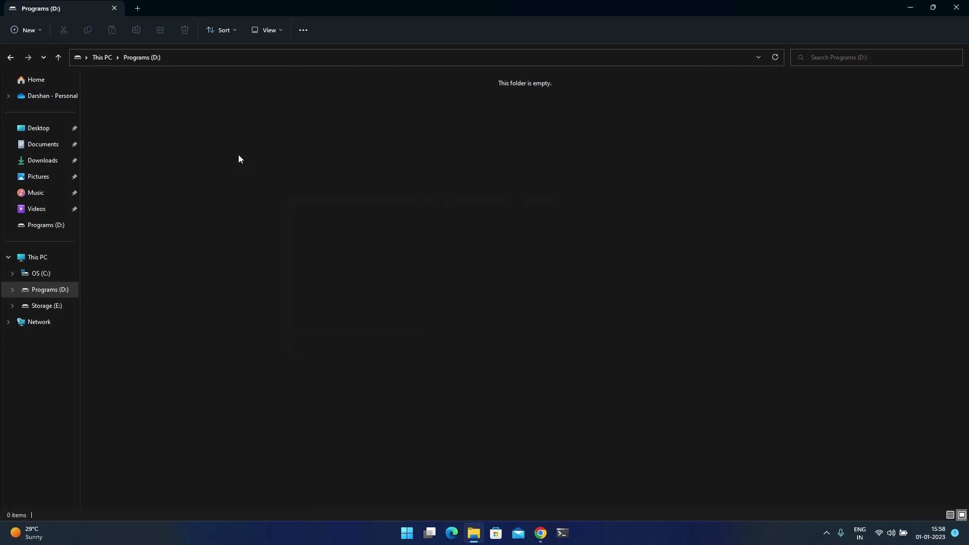
pyautogui.hotkey('ctrl', 'shift', 'n')
pyautogui.write('Rea')
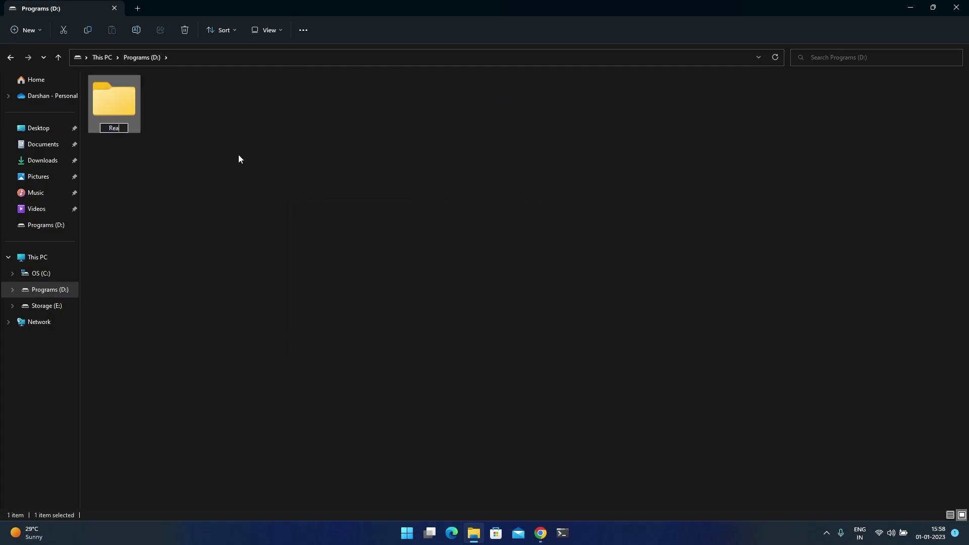
pyautogui.write('ct_native')
pyautogui.hotkey('shift', 'Left')
pyautogui.write('N')
pyautogui.press('Return')
pyautogui.press('Return')
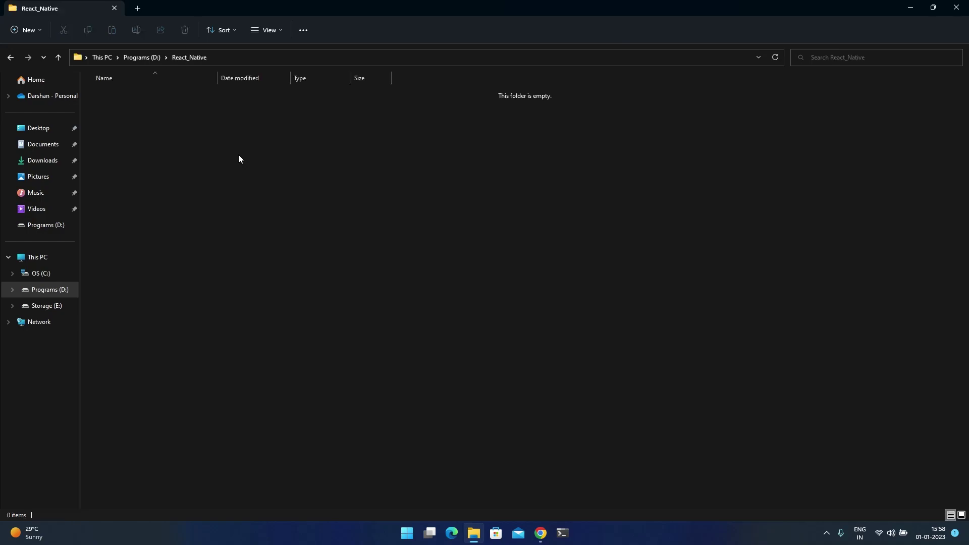
# - Open a terminal in the React_Native folder and run npx react-native init SampleApp
pyautogui.rightClick(247, 156)
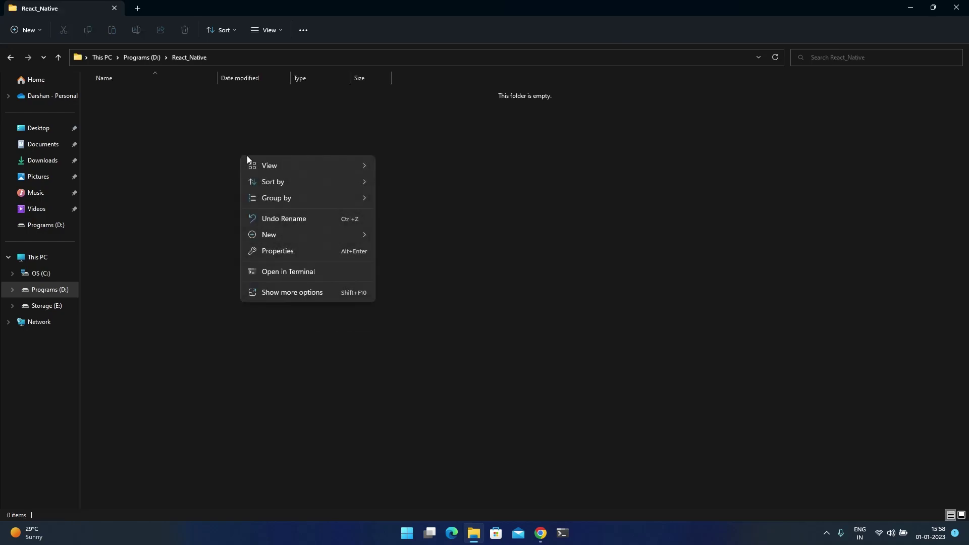
pyautogui.click(290, 273)
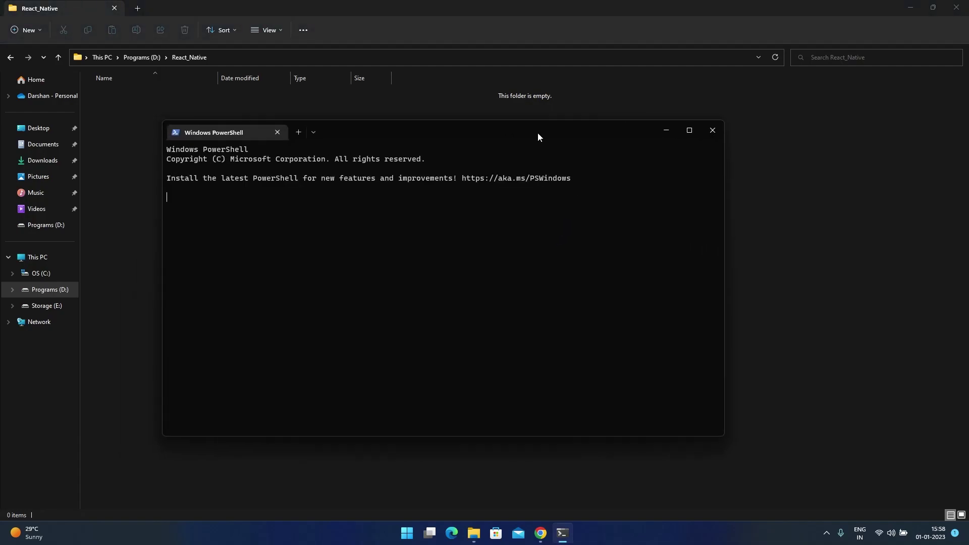
pyautogui.write('npx react')
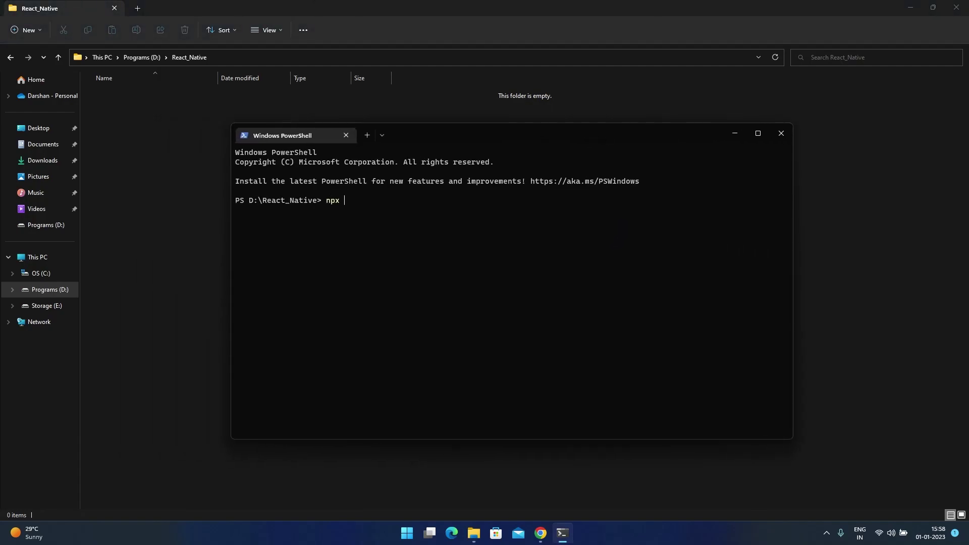
pyautogui.write('-native init Sample')
pyautogui.press('BackSpace')
pyautogui.press('BackSpace')
pyautogui.press('BackSpace')
pyautogui.write('pleApp')
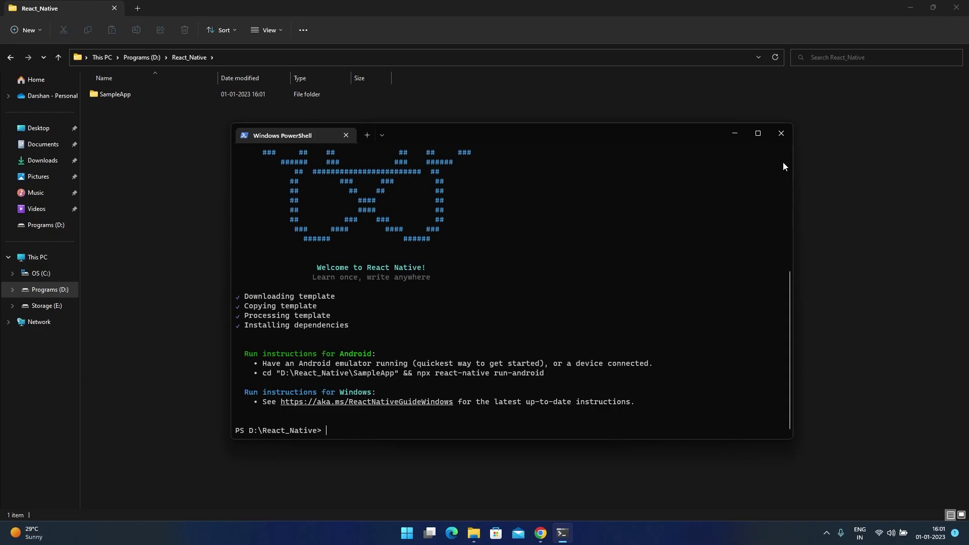
# - Close the PowerShell window, go into the SampleApp folder, and open it in Visual Studio Code
pyautogui.click(780, 133)
pyautogui.rightClick(540, 198)
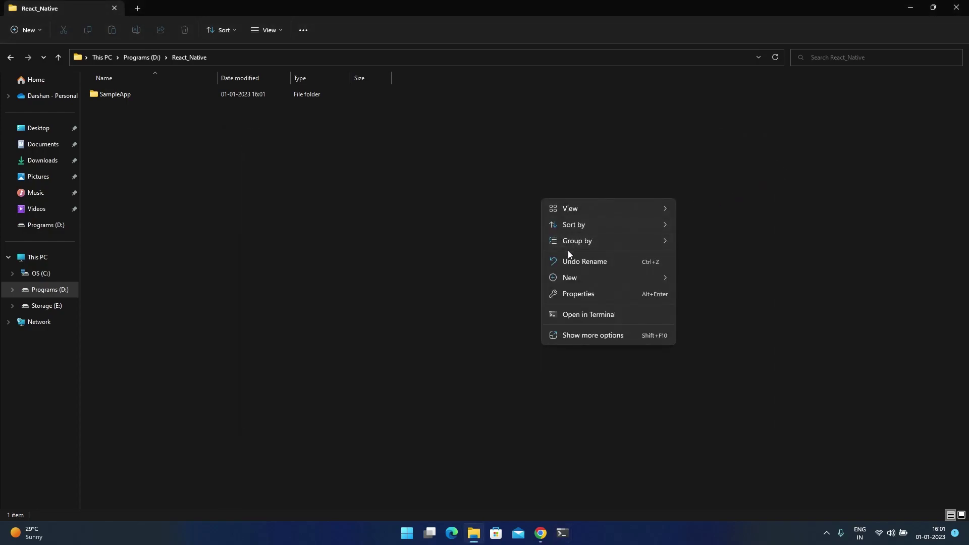
pyautogui.click(274, 232)
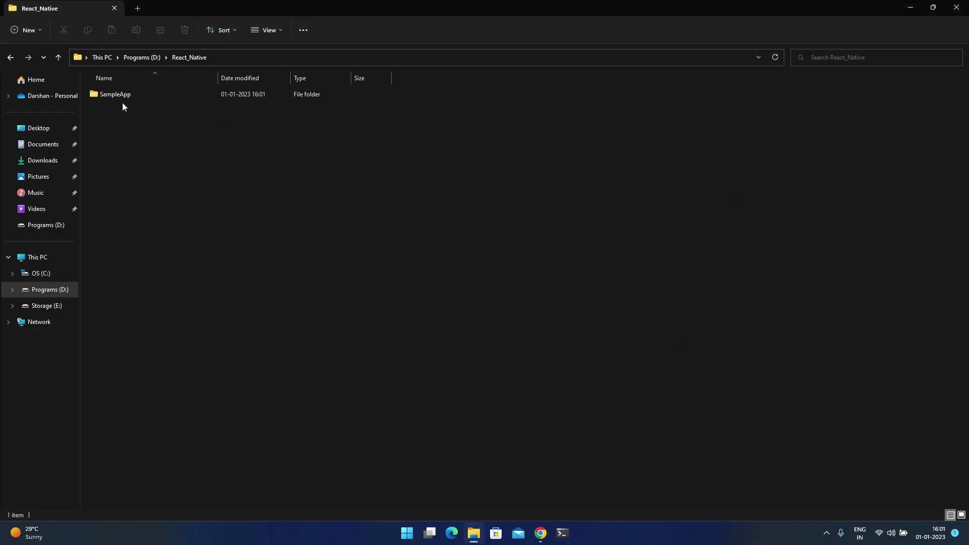
pyautogui.doubleClick(122, 96)
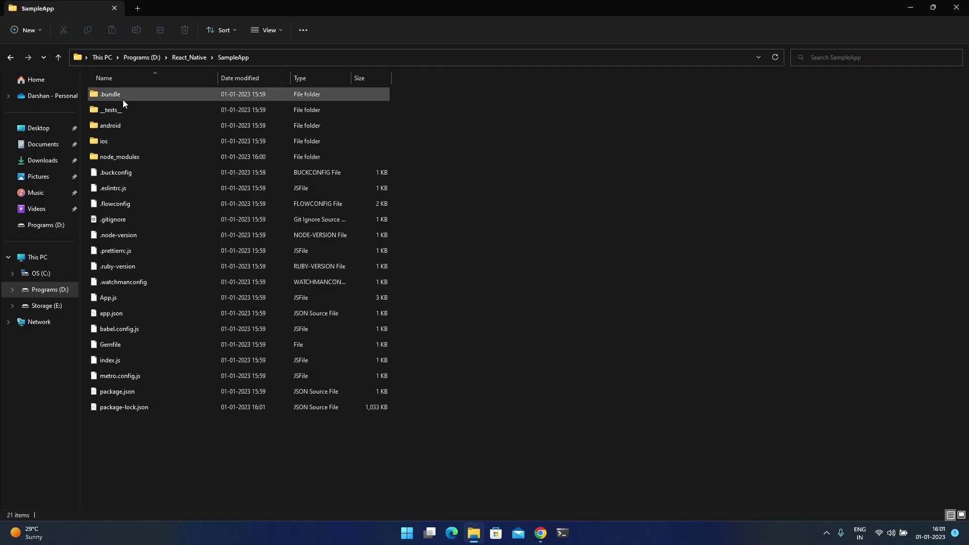
pyautogui.rightClick(635, 159)
pyautogui.click(694, 295)
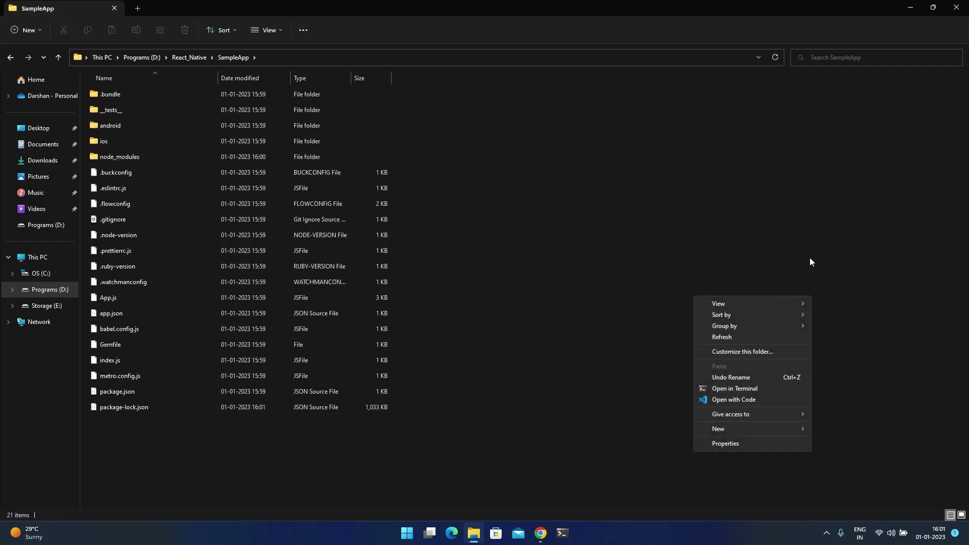
pyautogui.click(742, 399)
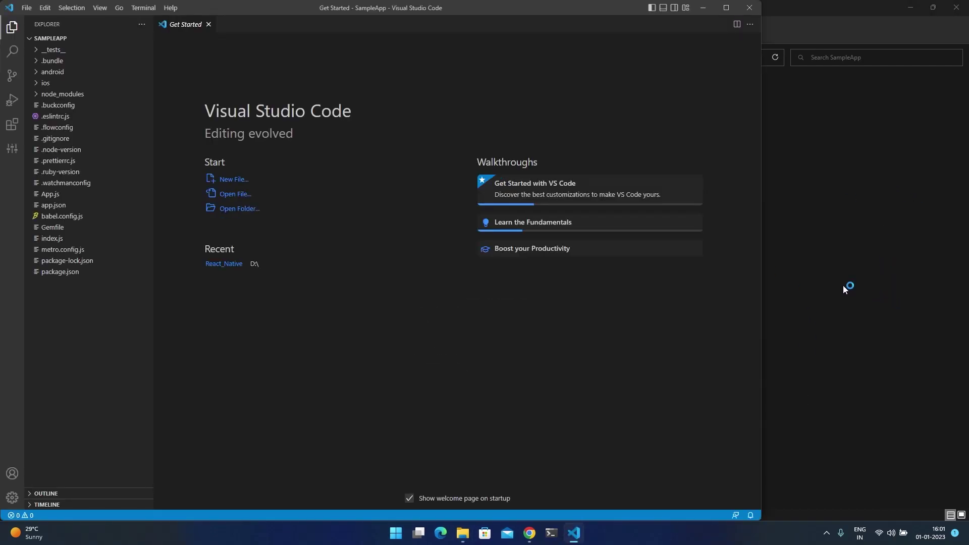
# - Close the Get Started page and run npx react-native start in a new integrated terminal
pyautogui.click(208, 24)
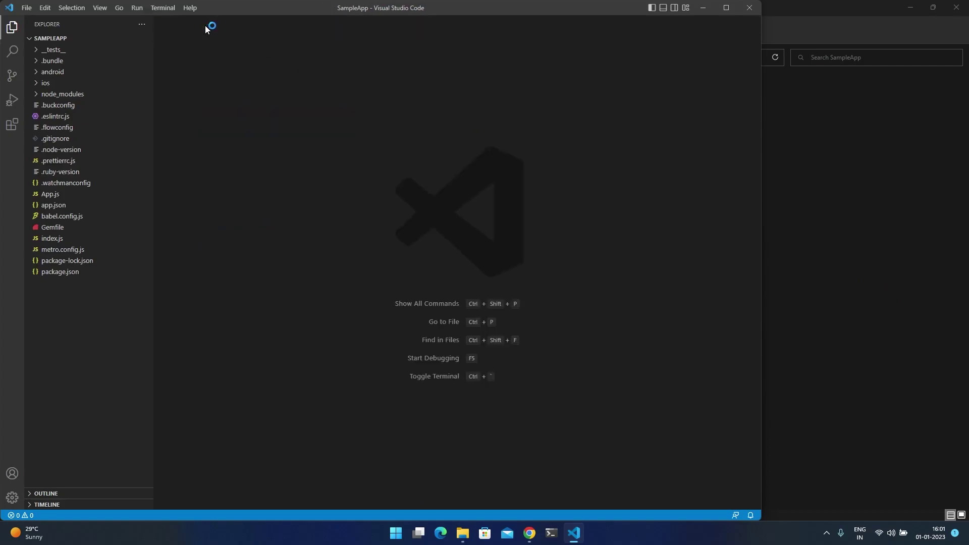
pyautogui.click(162, 8)
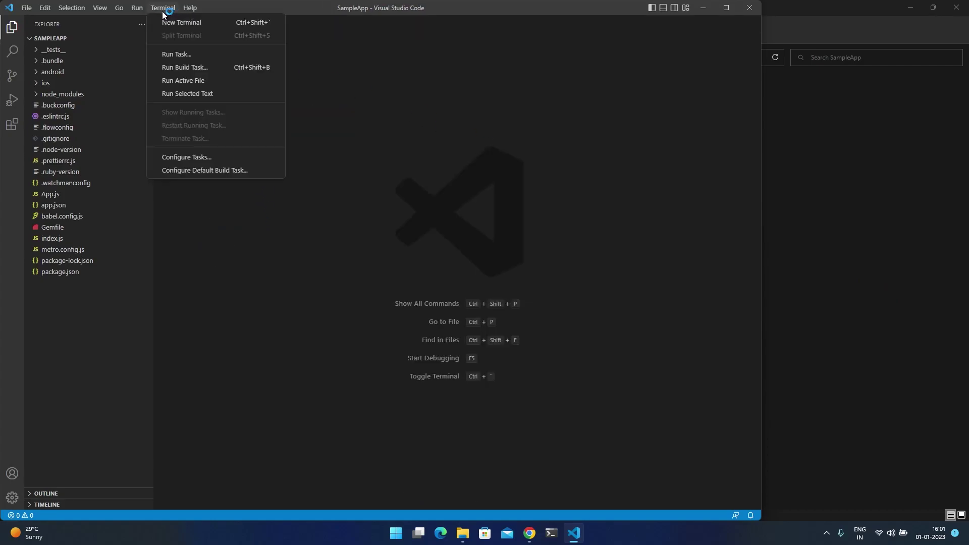
pyautogui.click(188, 19)
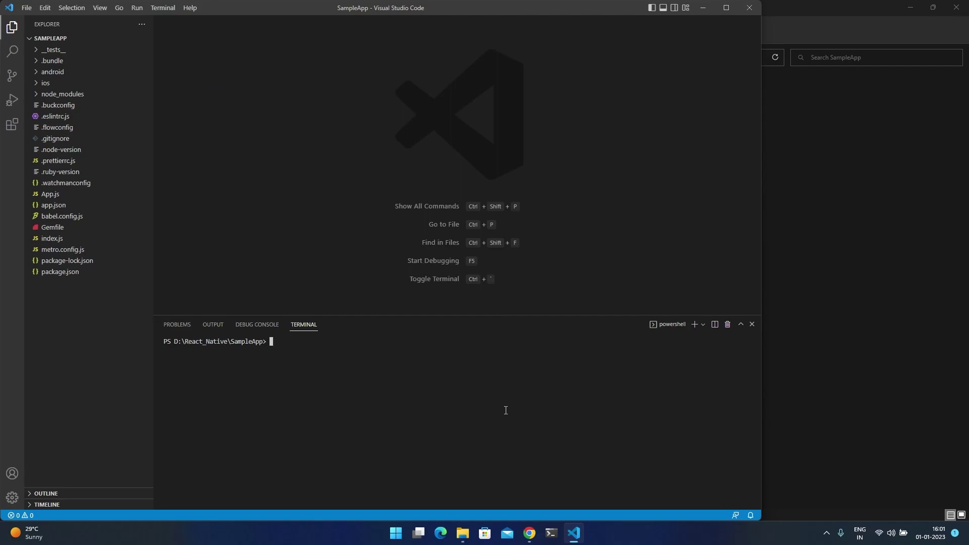
pyautogui.write('npx react-native start')
pyautogui.press('Return')
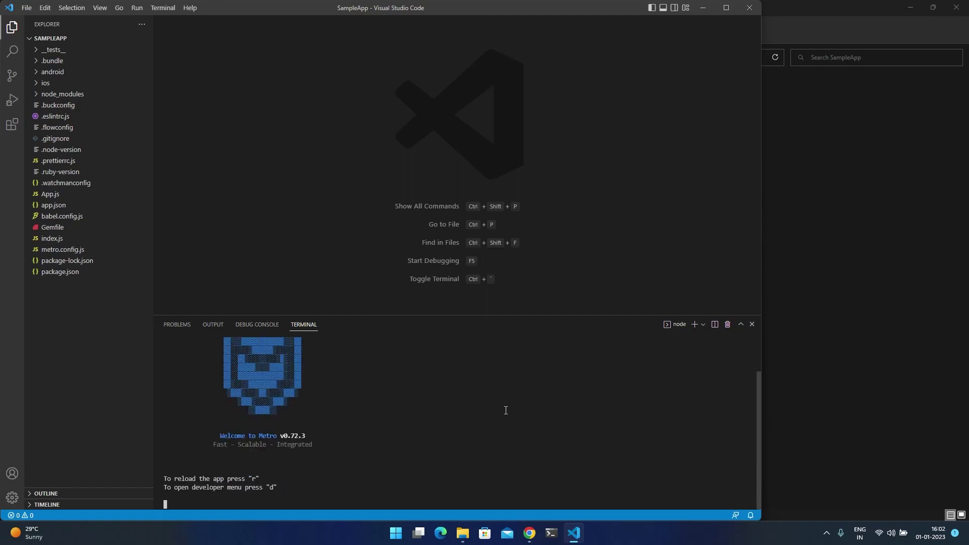
# - Add a second integrated terminal and run npx react-native run-android in it
pyautogui.click(695, 325)
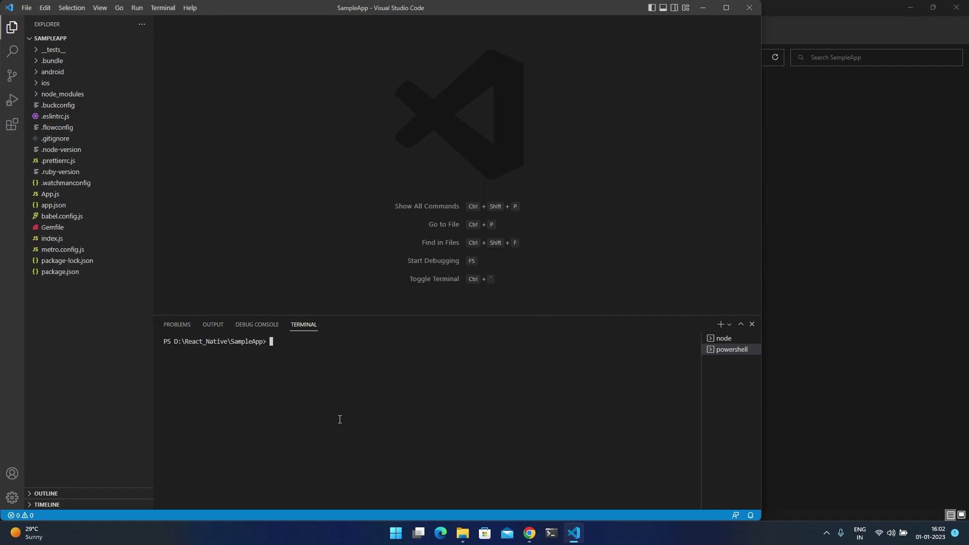
pyautogui.write('npx react-native run-android')
pyautogui.press('Return')
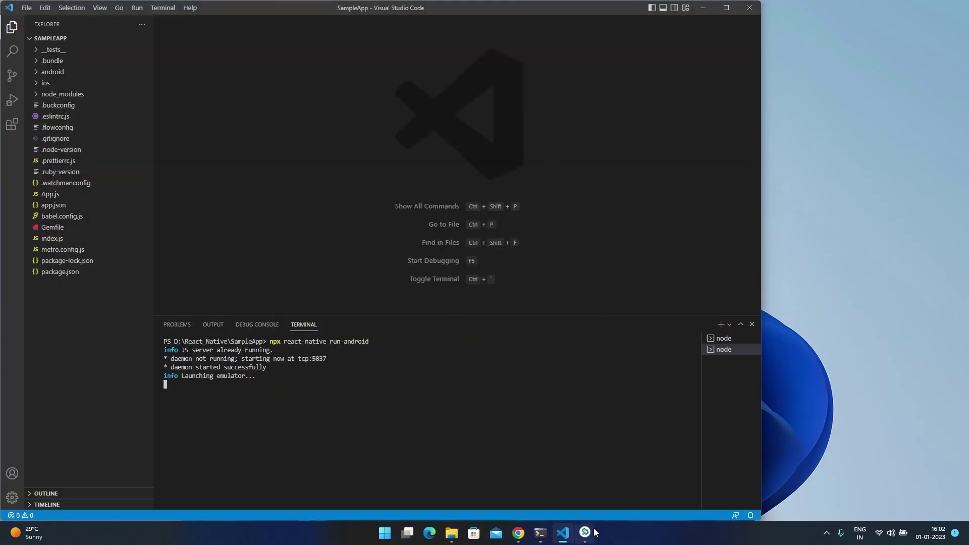
# - Bring up the Android emulator, place it beside the code editor window, and dismiss the incompatible software notice
pyautogui.click(581, 487)
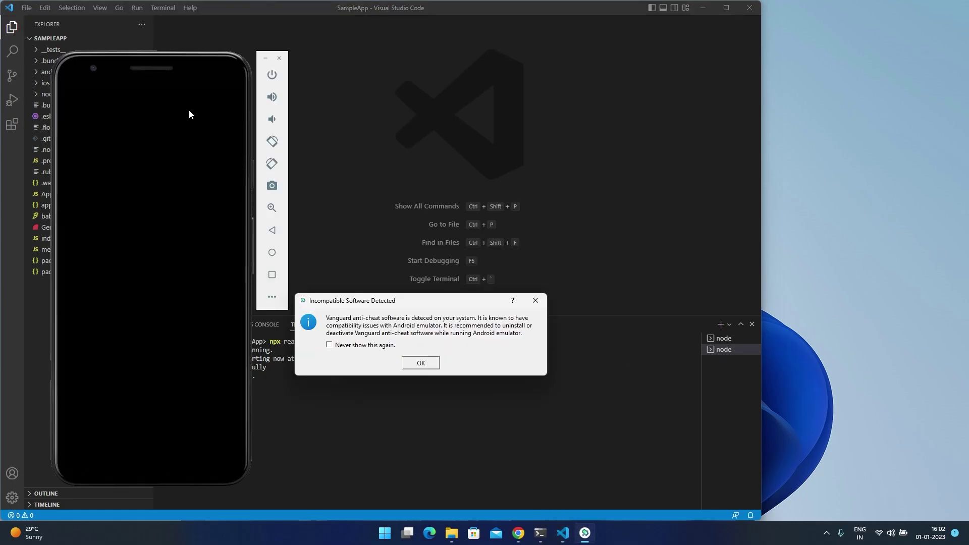
pyautogui.moveTo(151, 61); pyautogui.dragTo(864, 13)
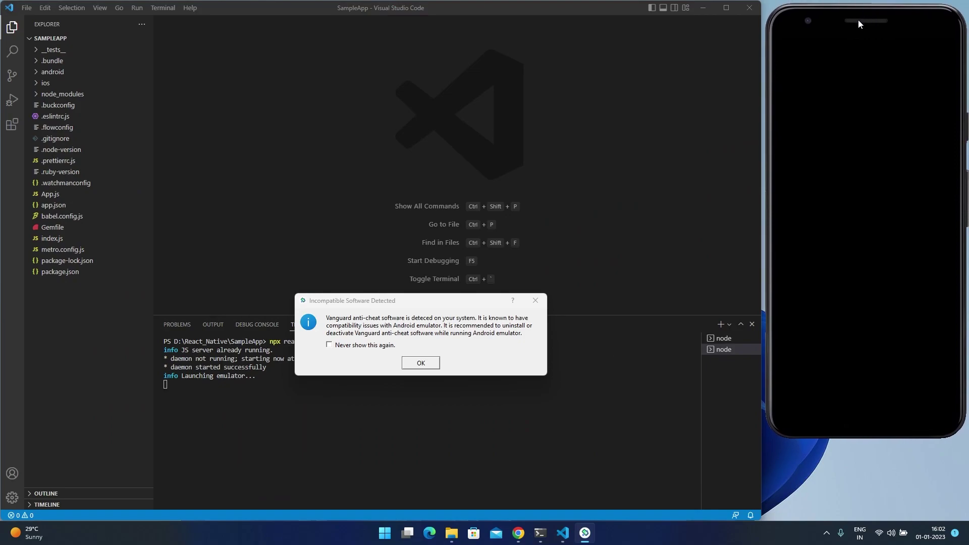
pyautogui.click(422, 365)
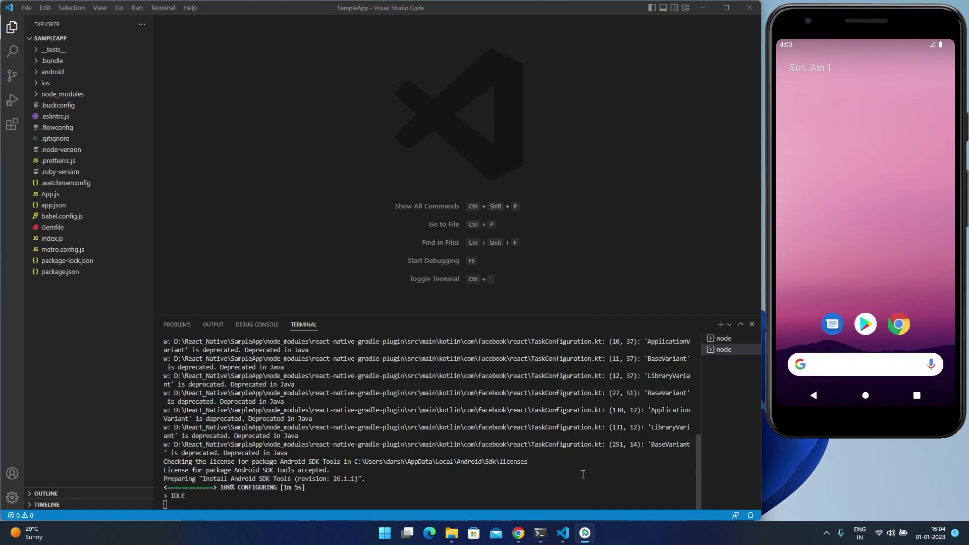
# - Examine the run-android build output in the terminal and switch to the terminal running the Metro server
pyautogui.scroll(-2, 870, 172)
pyautogui.scroll(2, 872, 178)
pyautogui.scroll(-2, 873, 183)
pyautogui.scroll(2, 873, 186)
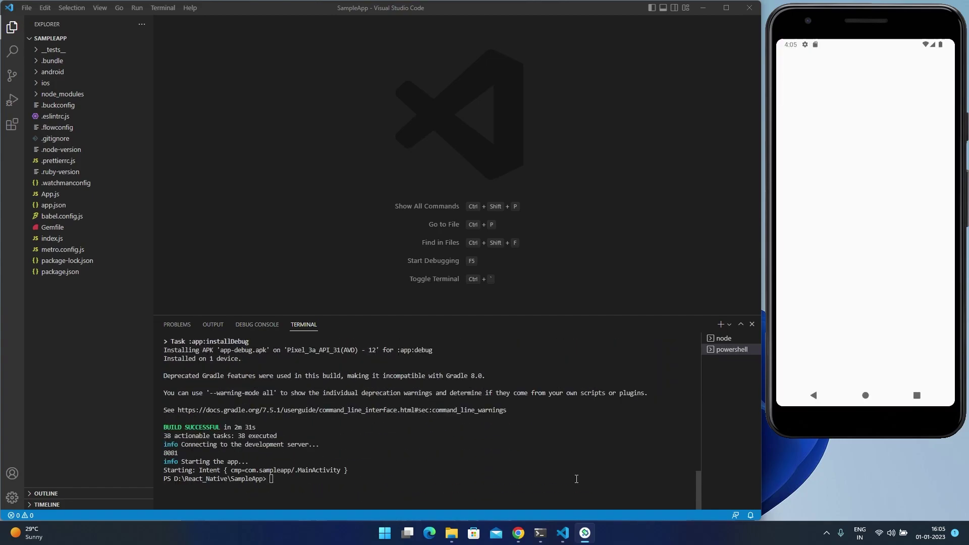
pyautogui.scroll(15, 565, 478)
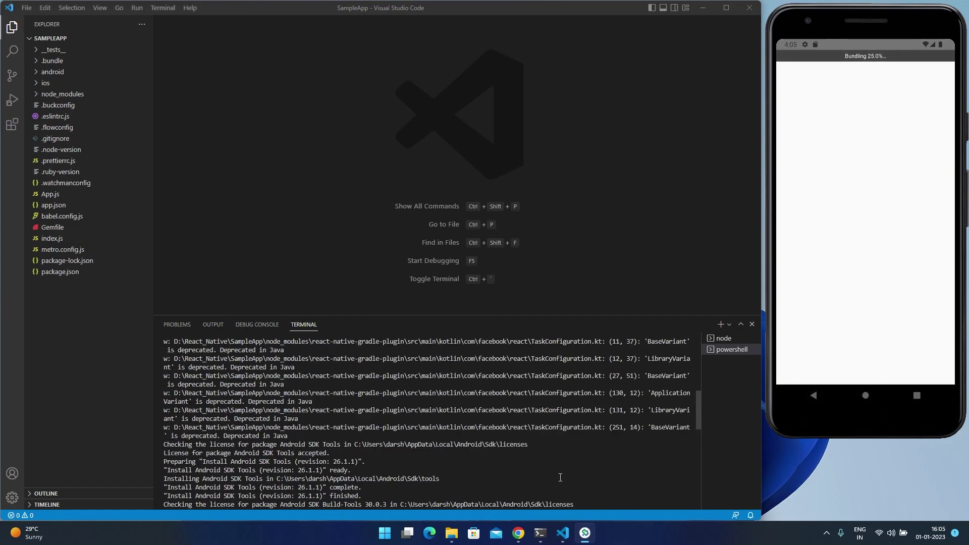
pyautogui.scroll(-15, 353, 395)
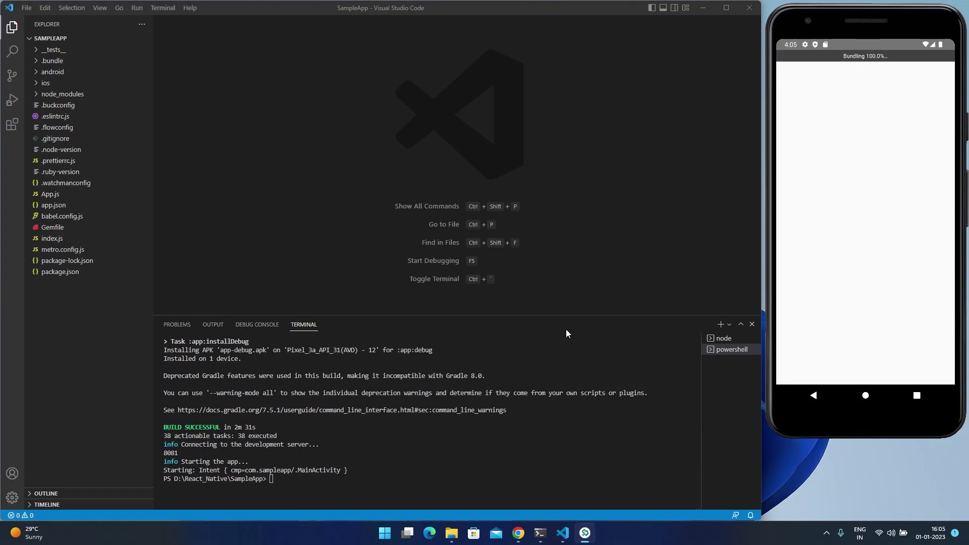
pyautogui.click(720, 339)
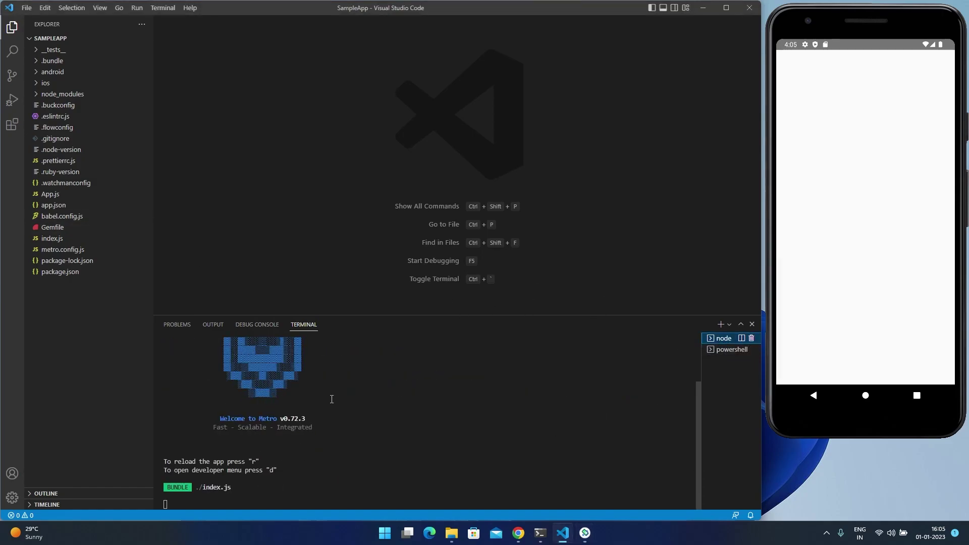
# - Open App.js in the editor and look over the running app's welcome screen in the emulator
pyautogui.click(65, 197)
pyautogui.click(64, 194)
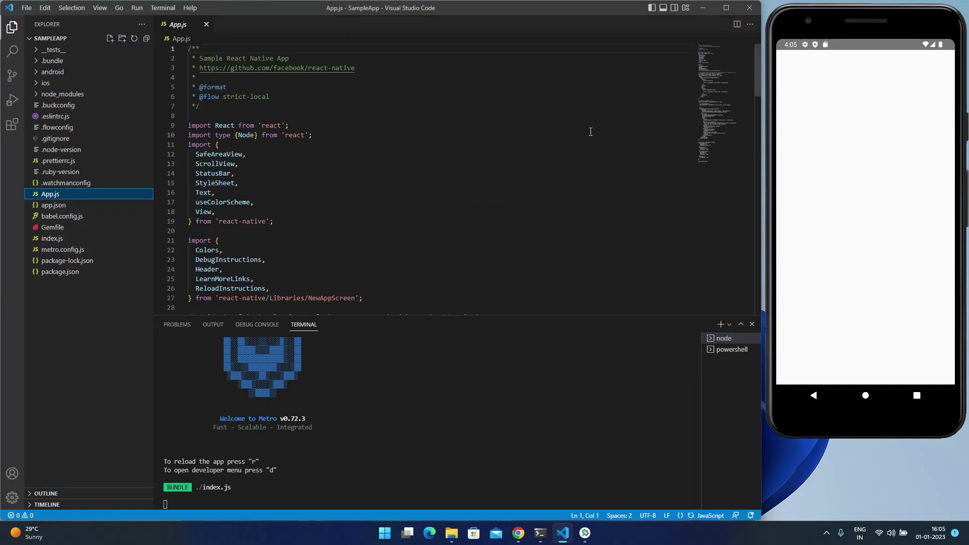
pyautogui.moveTo(720, 78); pyautogui.dragTo(722, 49)
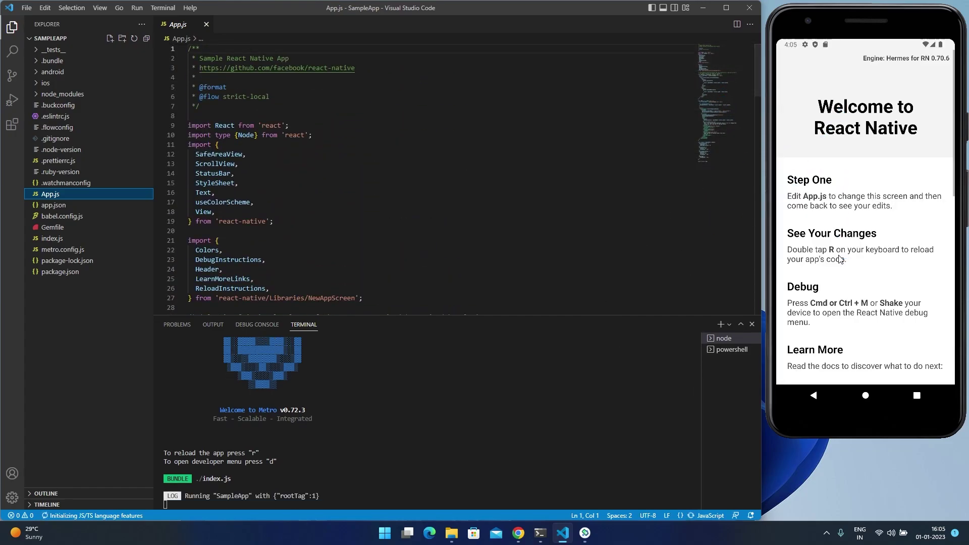
pyautogui.click(842, 146)
pyautogui.scroll(-3, 842, 147)
pyautogui.scroll(3, 858, 146)
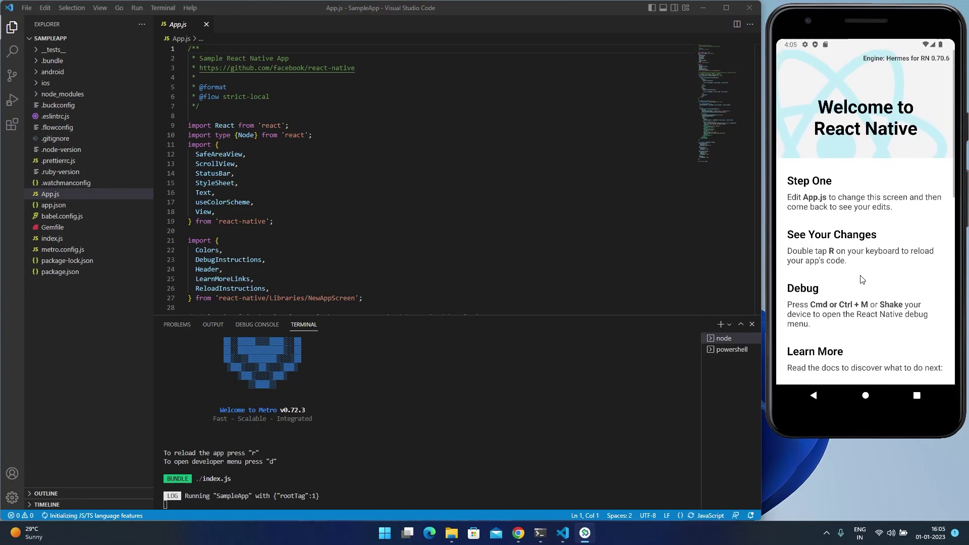
# - Replace the "Step One" section title in App.js with "Hello World" and save the file
pyautogui.scroll(-10, 323, 225)
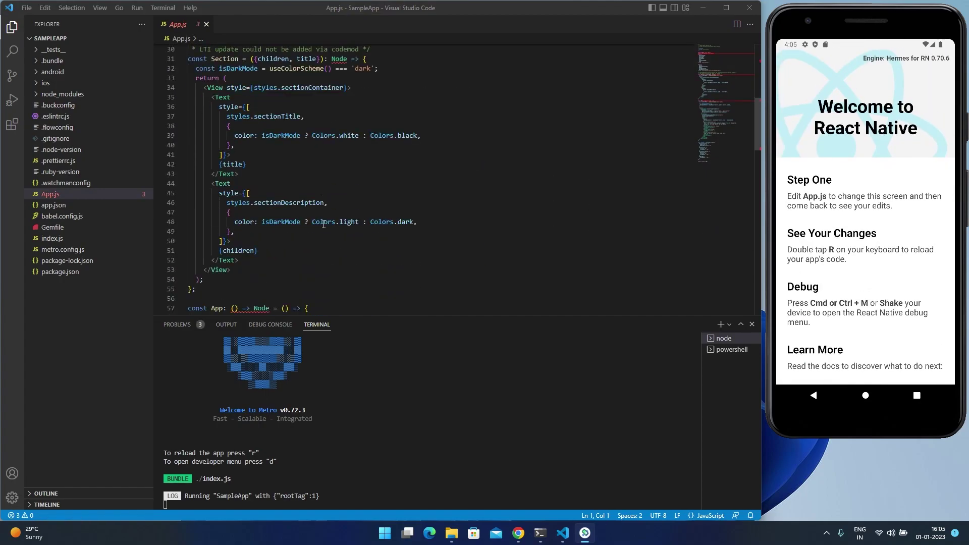
pyautogui.scroll(-6, 324, 224)
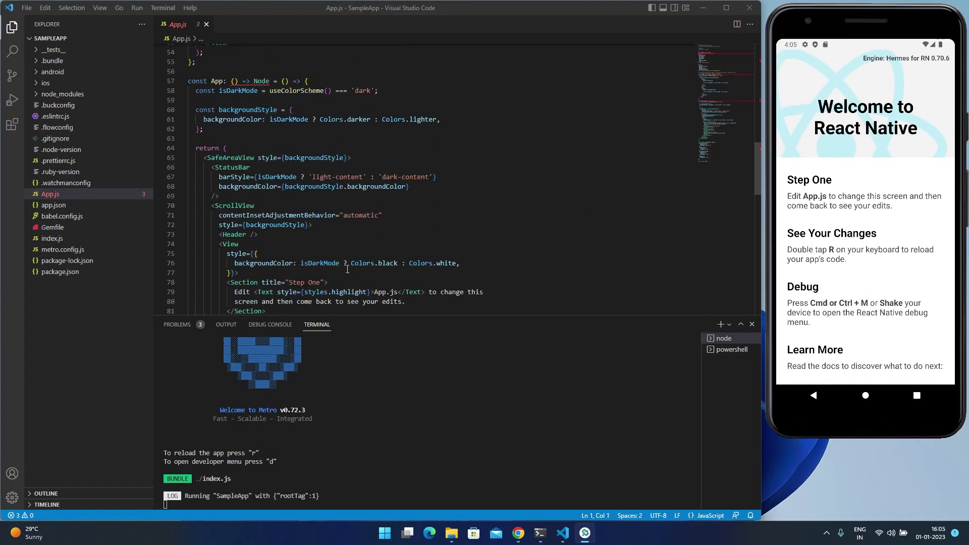
pyautogui.moveTo(321, 282); pyautogui.dragTo(291, 281)
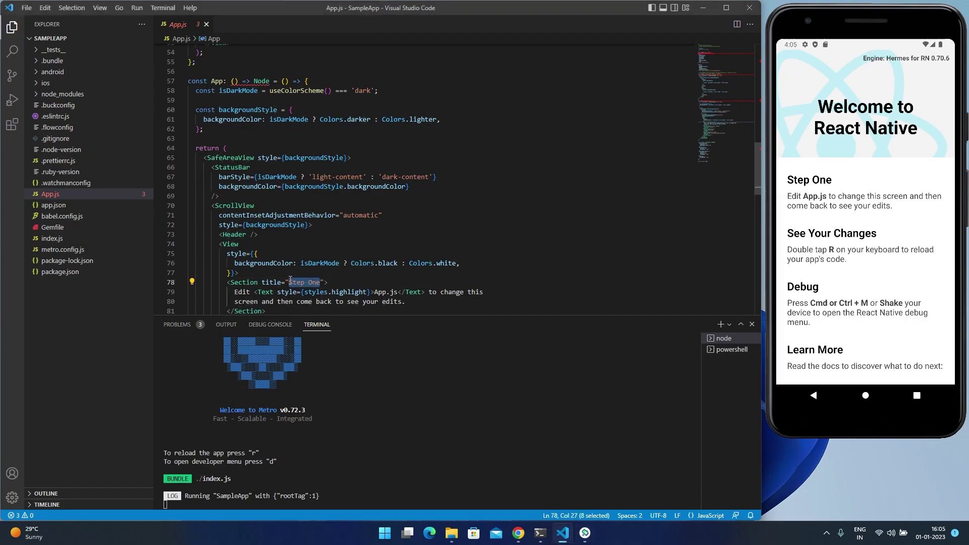
pyautogui.write('Hello')
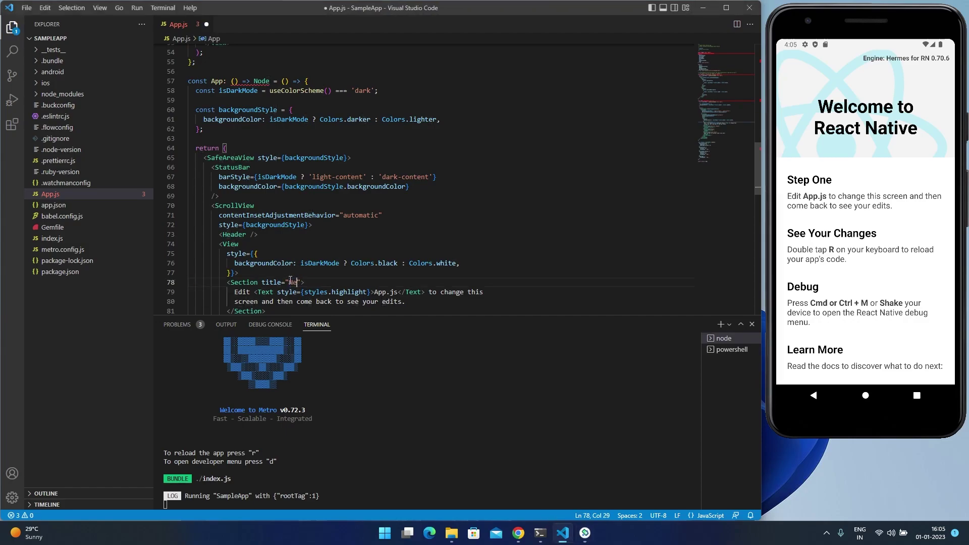
pyautogui.write(' World')
pyautogui.click(504, 235)
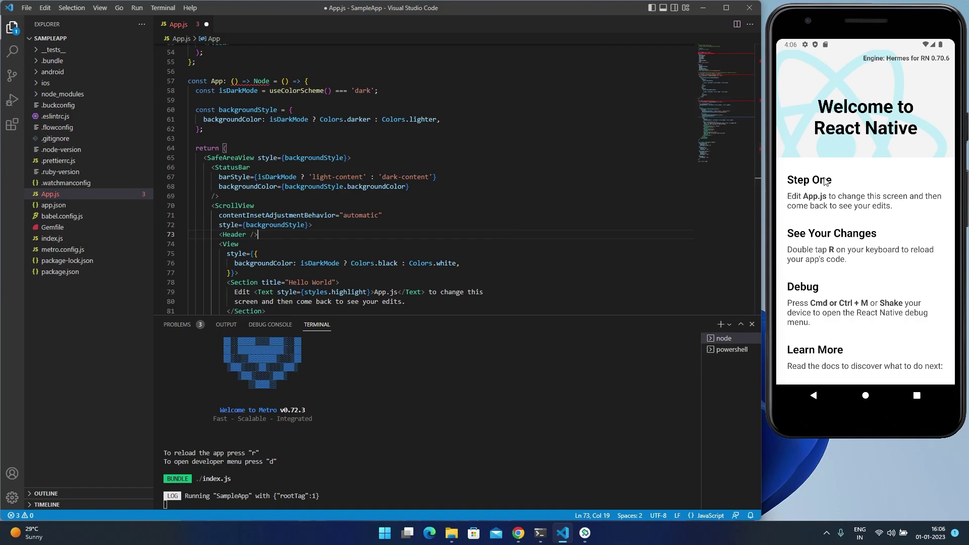
pyautogui.click(460, 263)
pyautogui.hotkey('ctrl', 's')
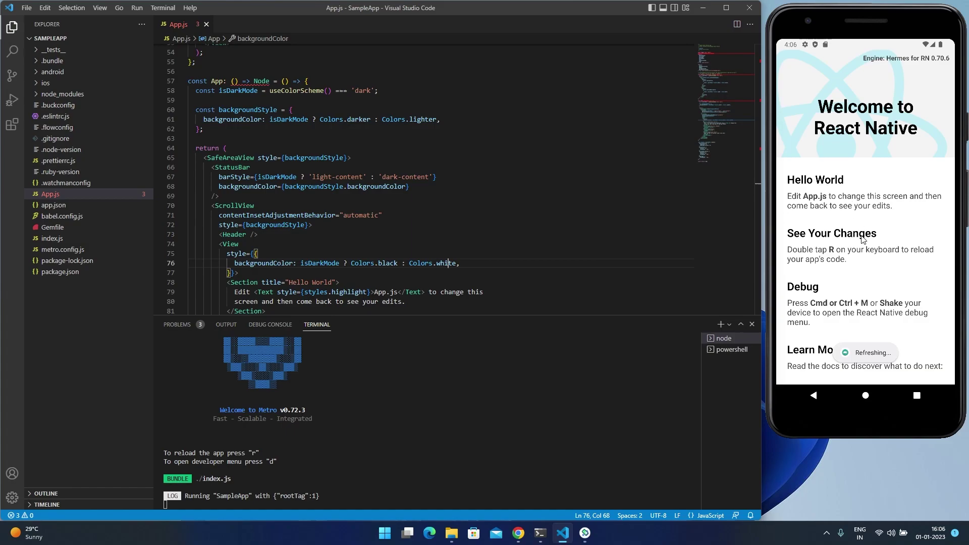
# - Check the edited section title on the app's welcome screen in the emulator
pyautogui.scroll(-1, 856, 197)
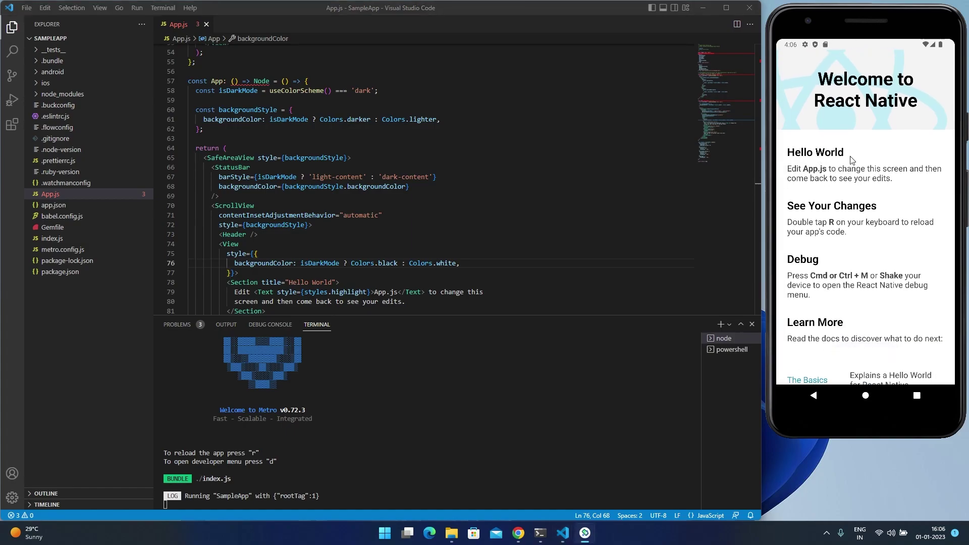
pyautogui.click(415, 234)
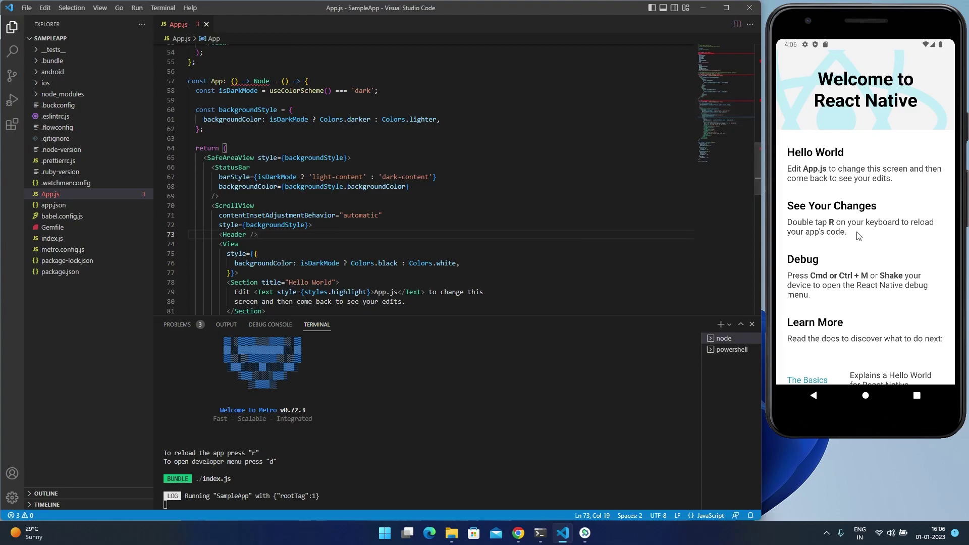
pyautogui.scroll(-1, 868, 226)
pyautogui.scroll(2, 869, 226)
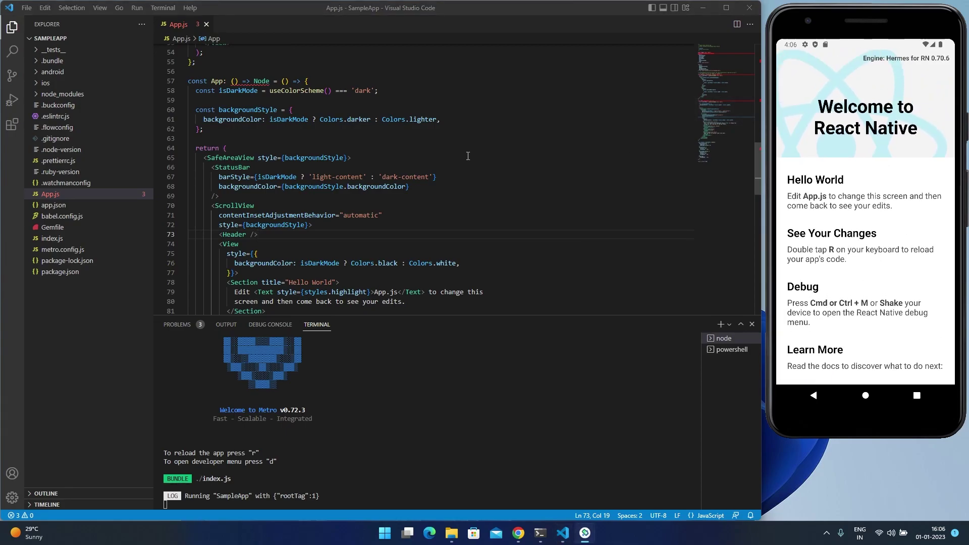